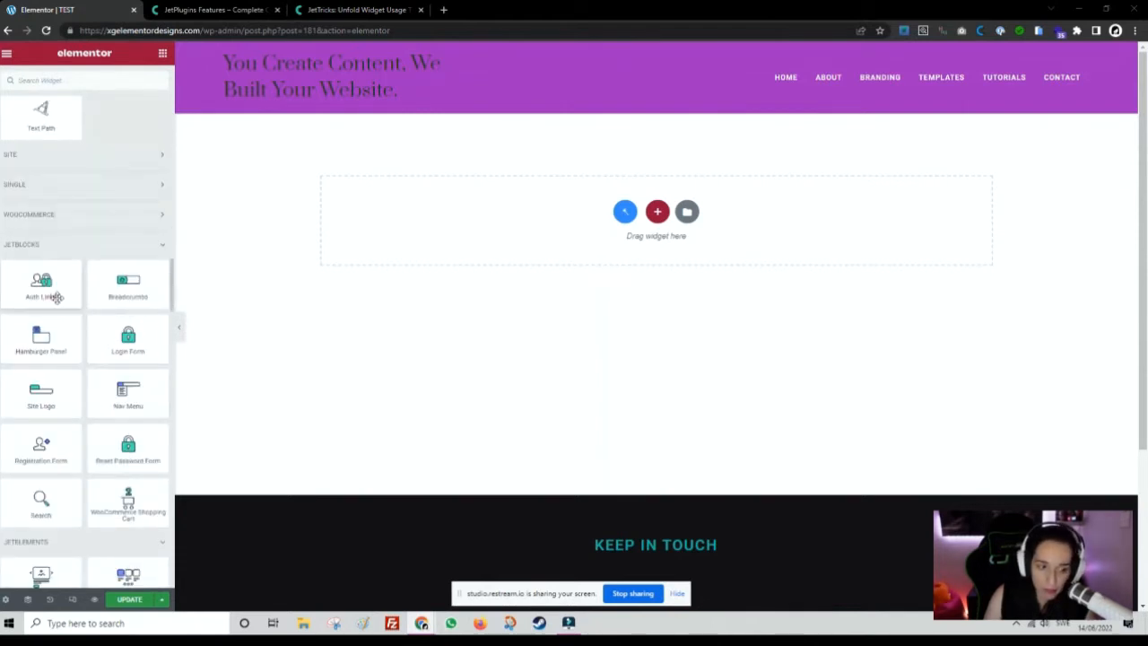
Collapse the JetBlocks widget group and add the JetElements Smart Posts List widget to the empty area of the page.
scroll(56, 298, down, 1)
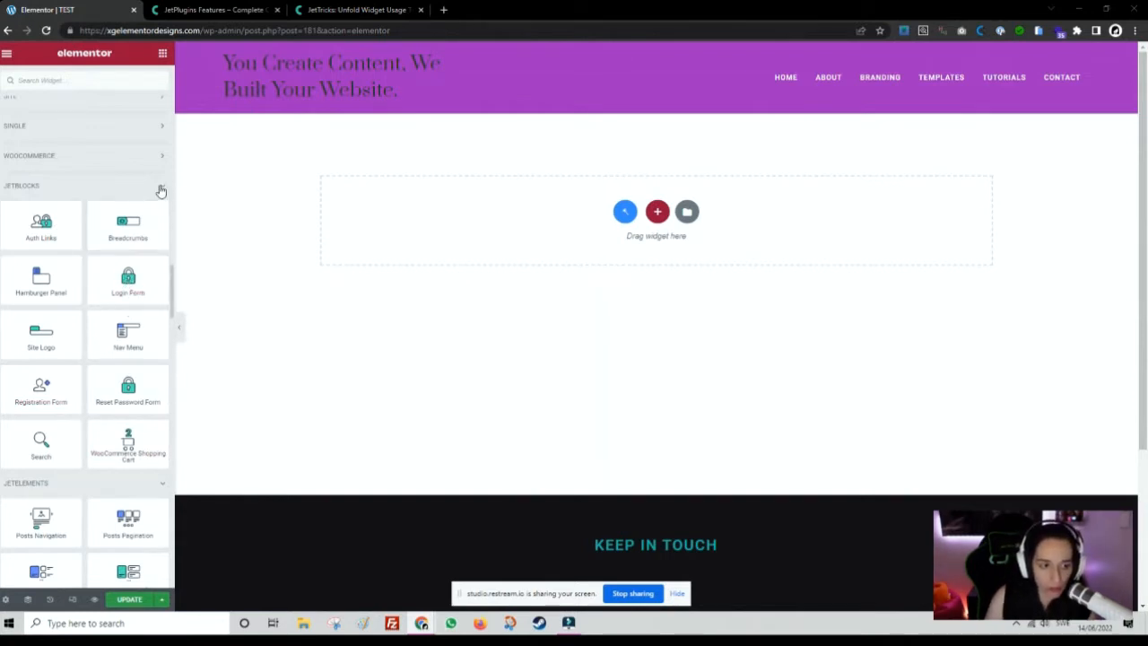
click(161, 189)
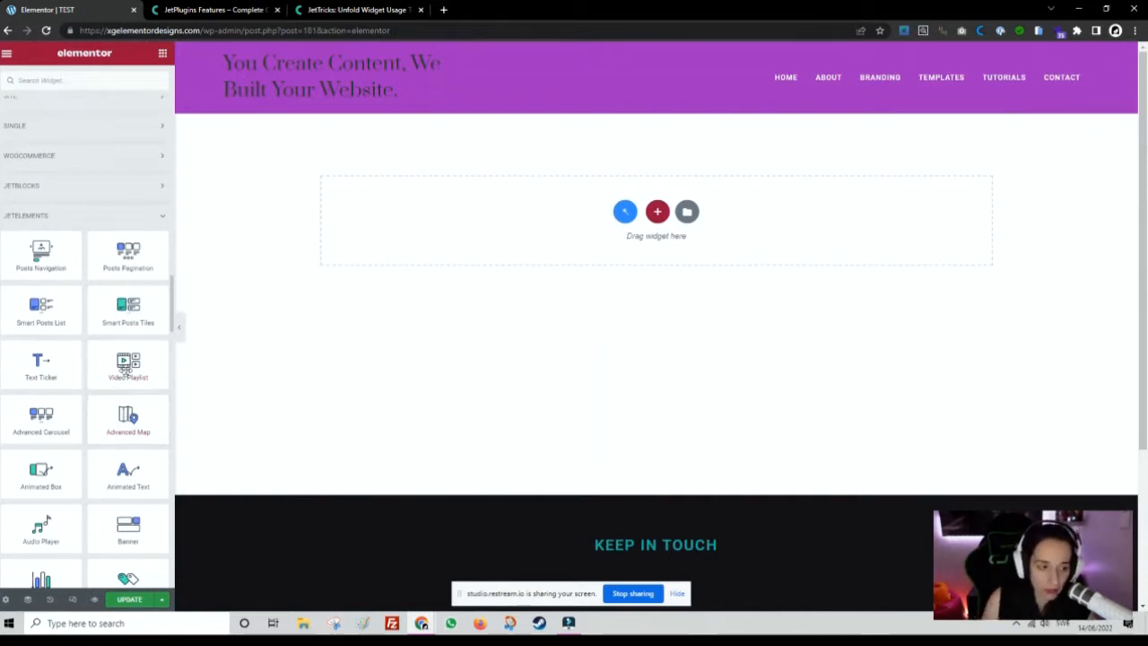
drag(36, 306, 538, 208)
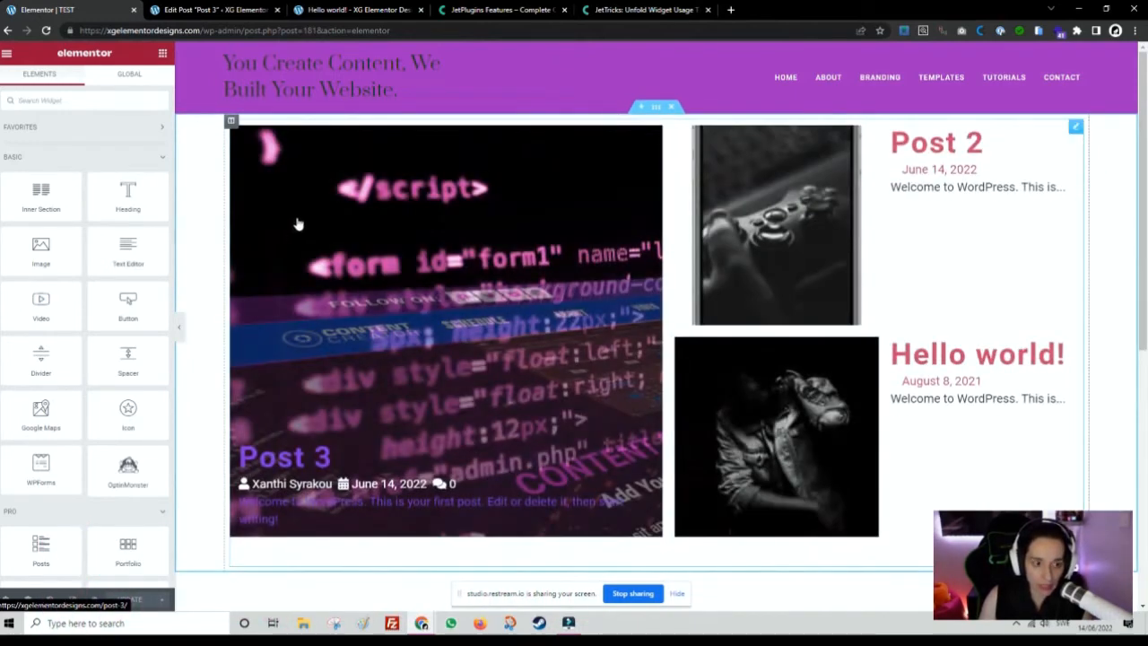
Turn off Mark First Post as Featured for the Smart Posts List and review the resulting layout of all posts.
click(299, 227)
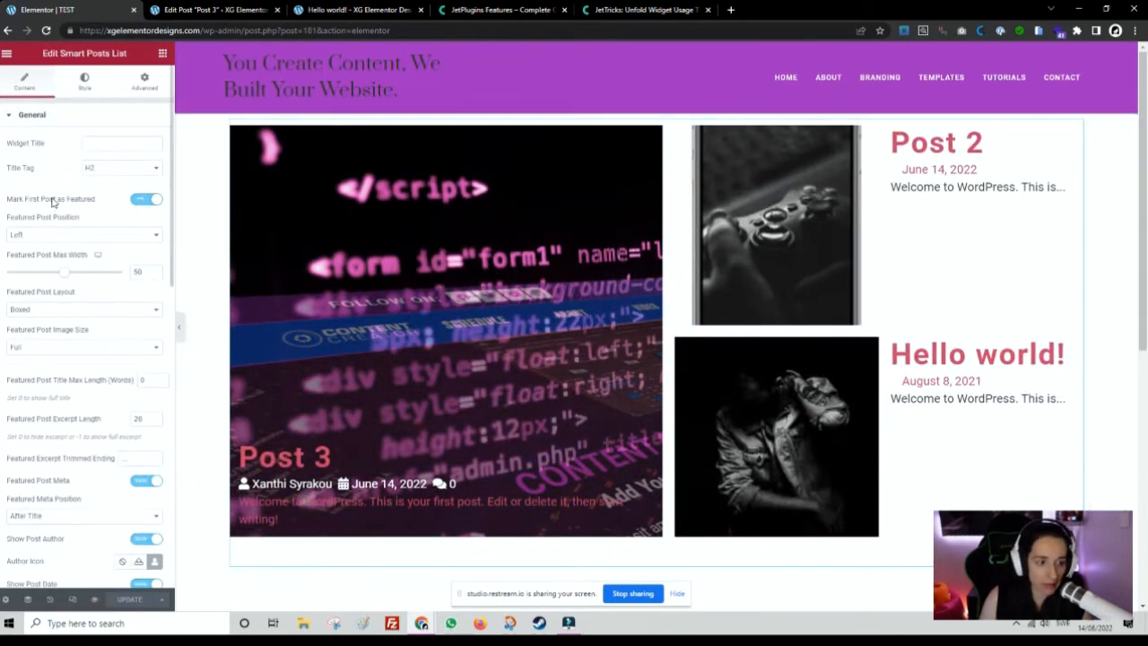
click(146, 200)
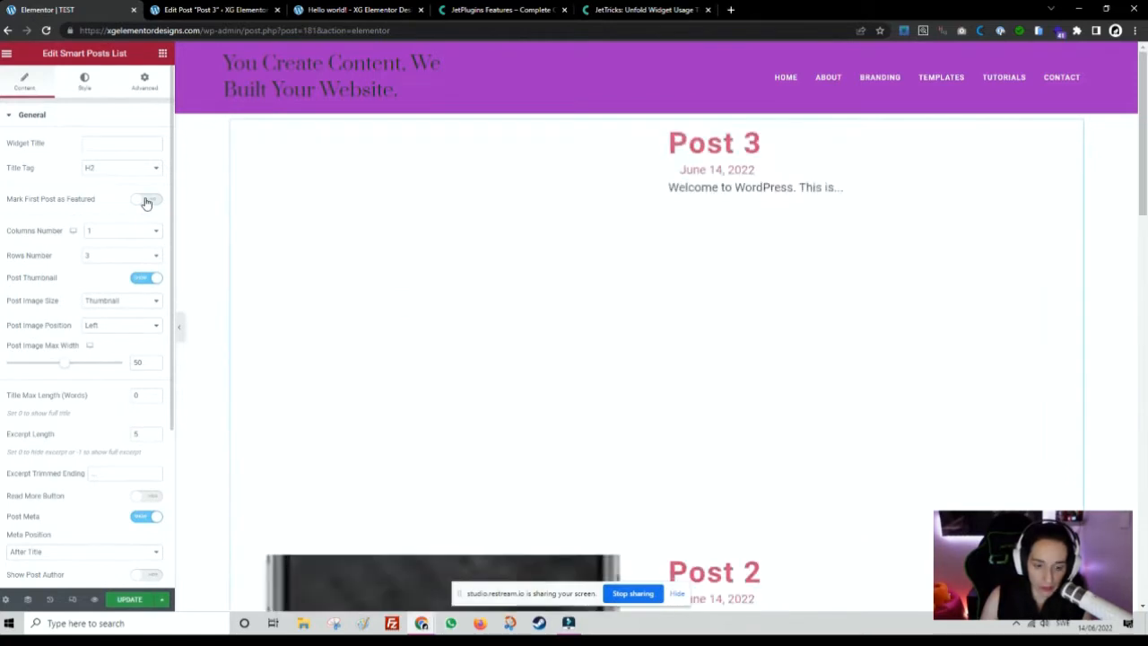
scroll(649, 278, down, 3)
scroll(649, 279, up, 2)
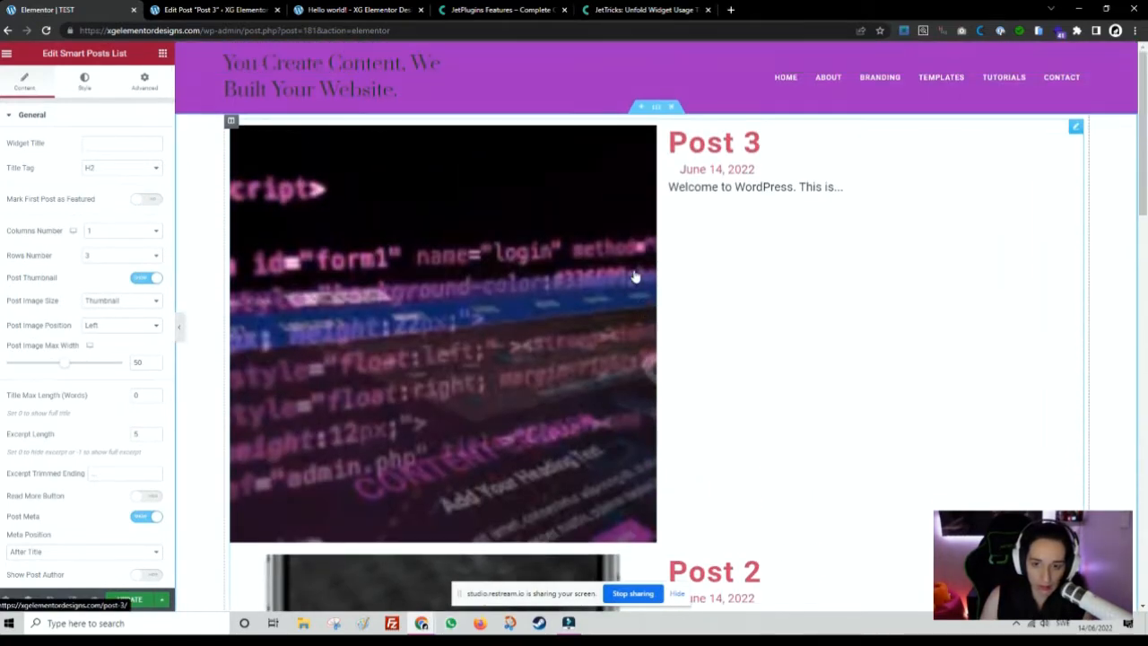
scroll(633, 274, down, 10)
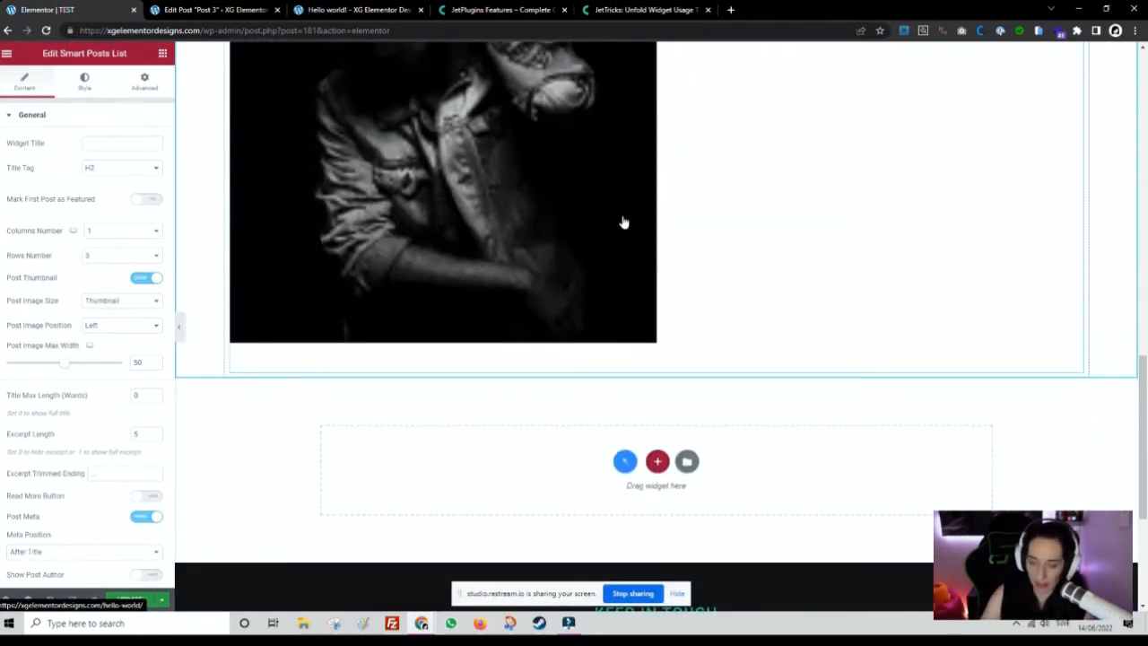
scroll(627, 222, up, 8)
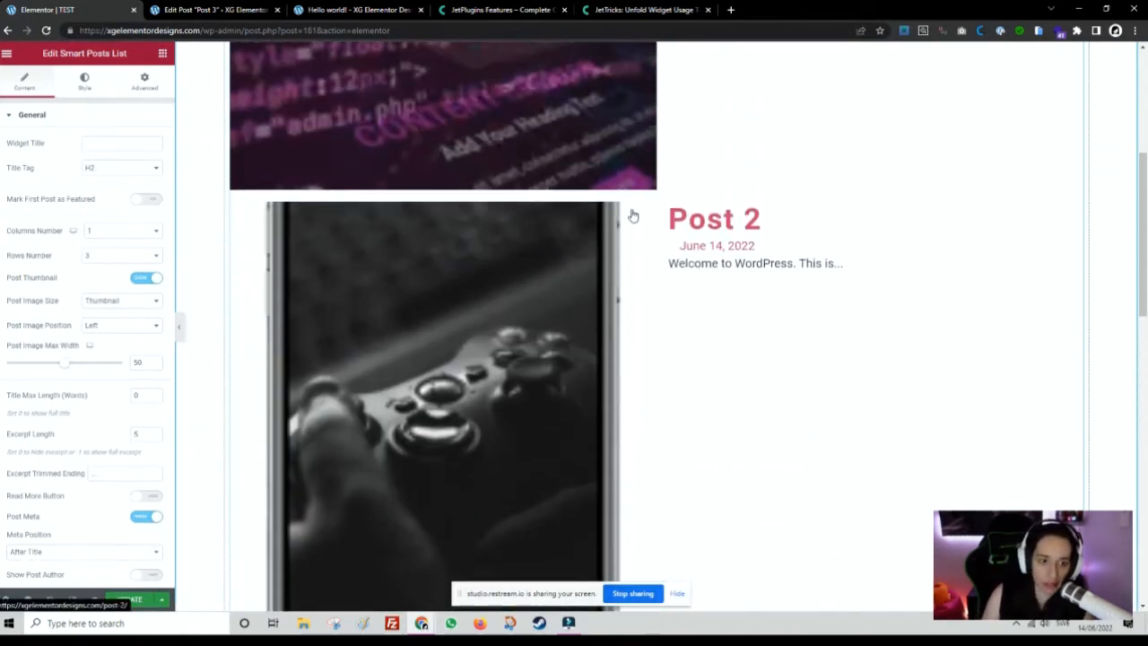
scroll(630, 216, up, 2)
Set the Smart Posts List to 3 columns and check the row number options, leaving them as they are.
click(121, 231)
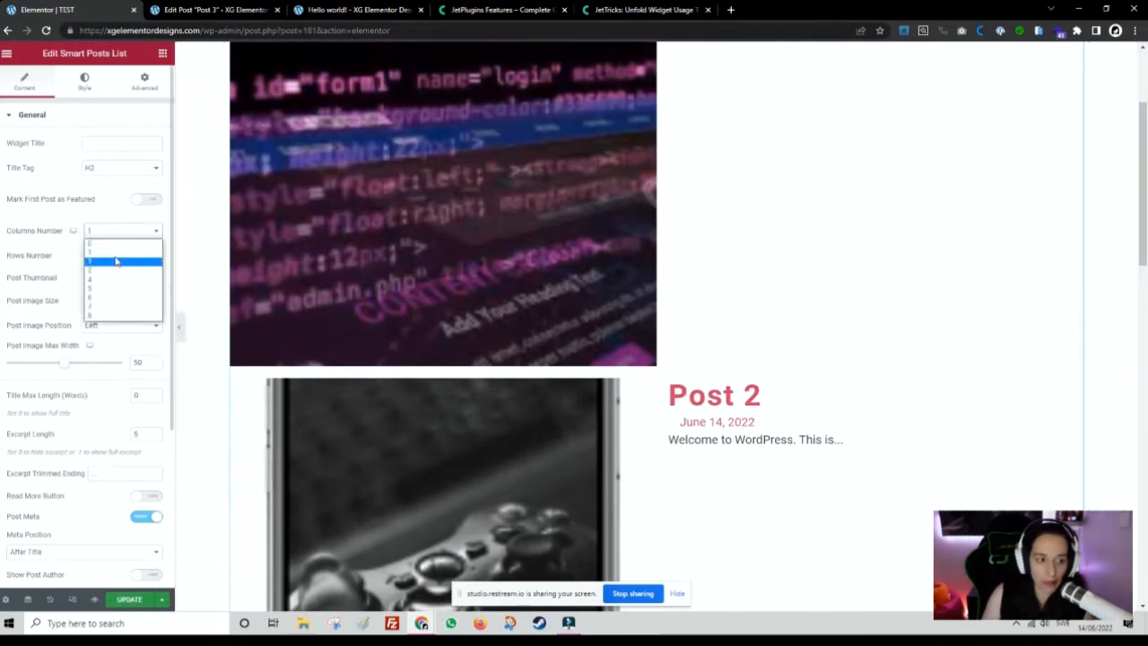
click(106, 270)
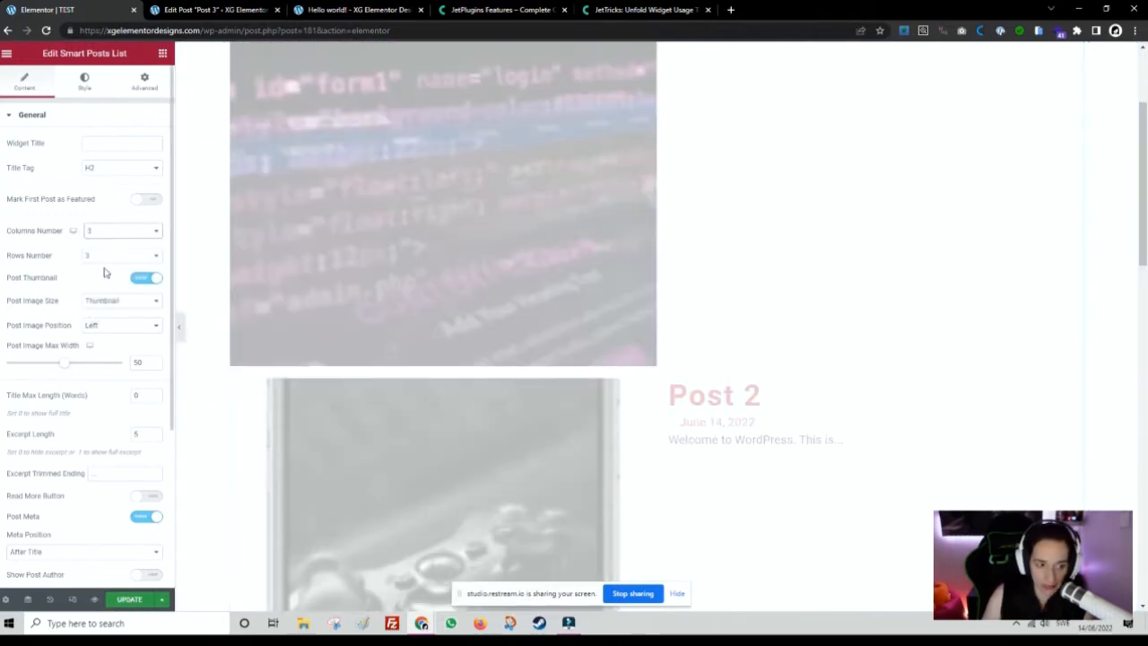
click(90, 260)
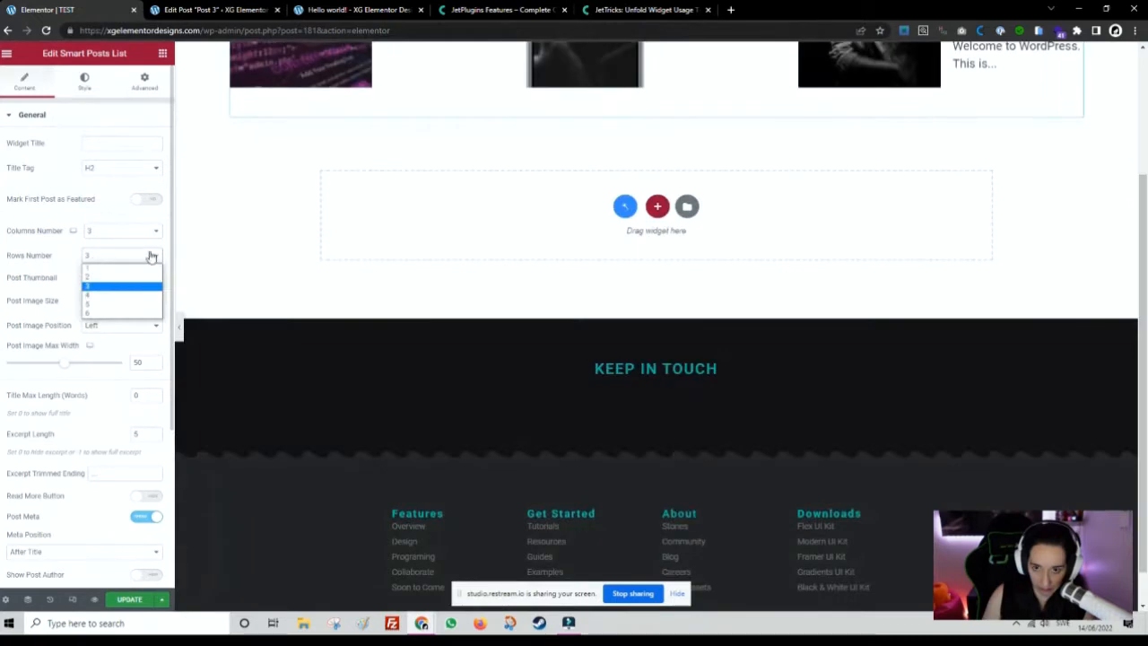
scroll(387, 282, up, 2)
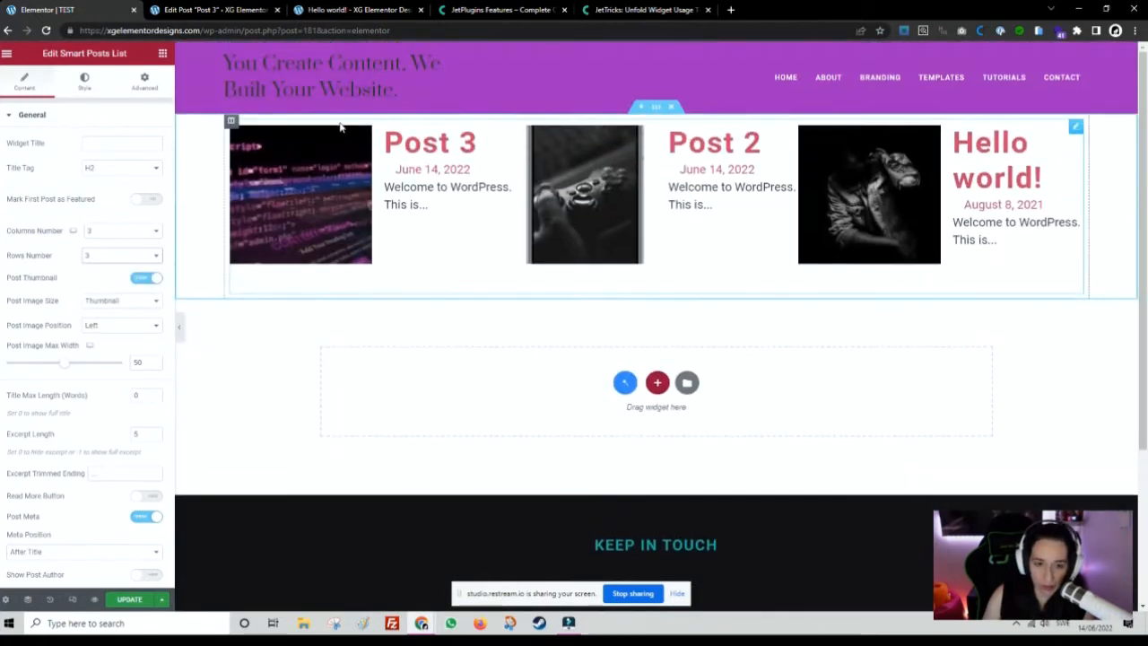
click(106, 255)
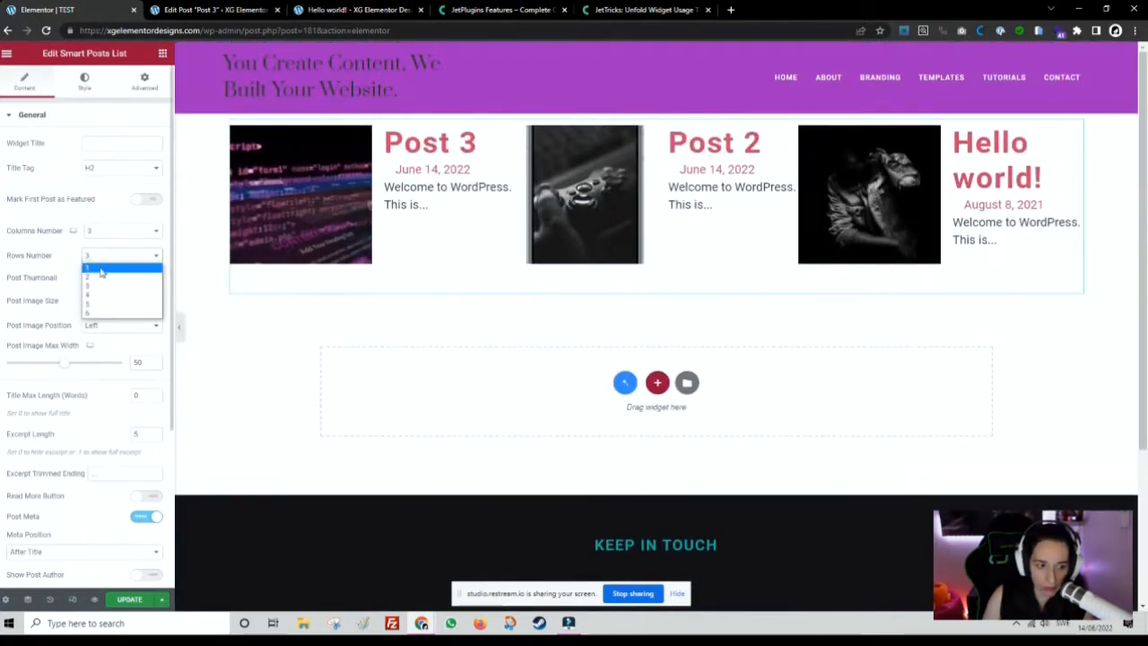
click(98, 204)
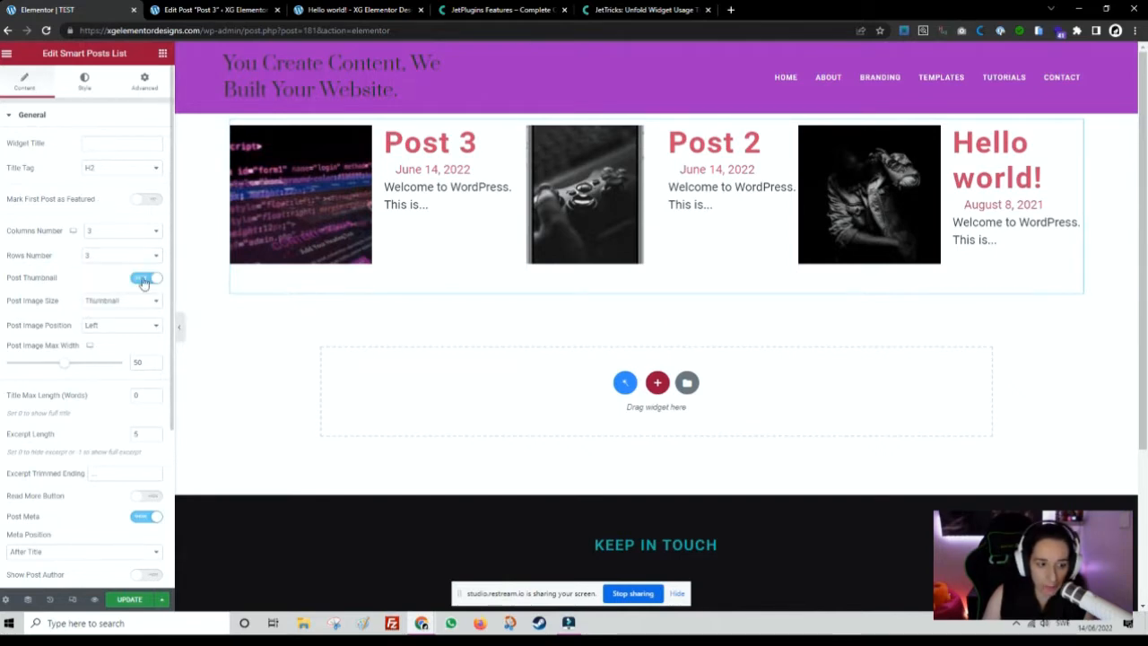
Set the post image position to Top and look over the remaining general settings of the posts list.
click(94, 327)
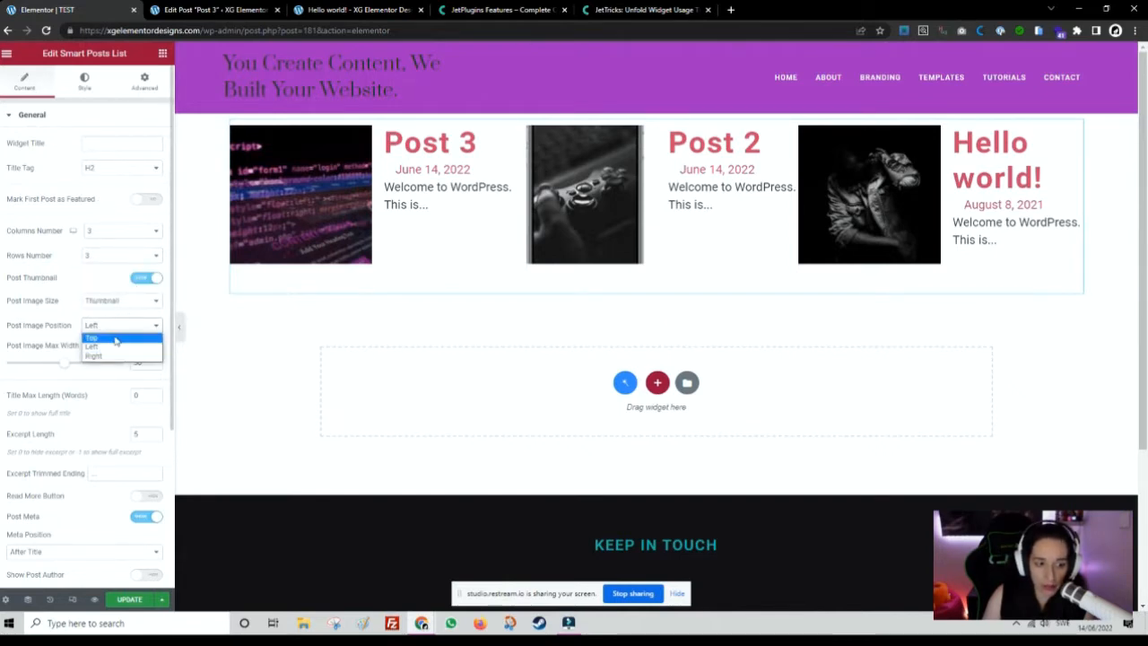
click(115, 338)
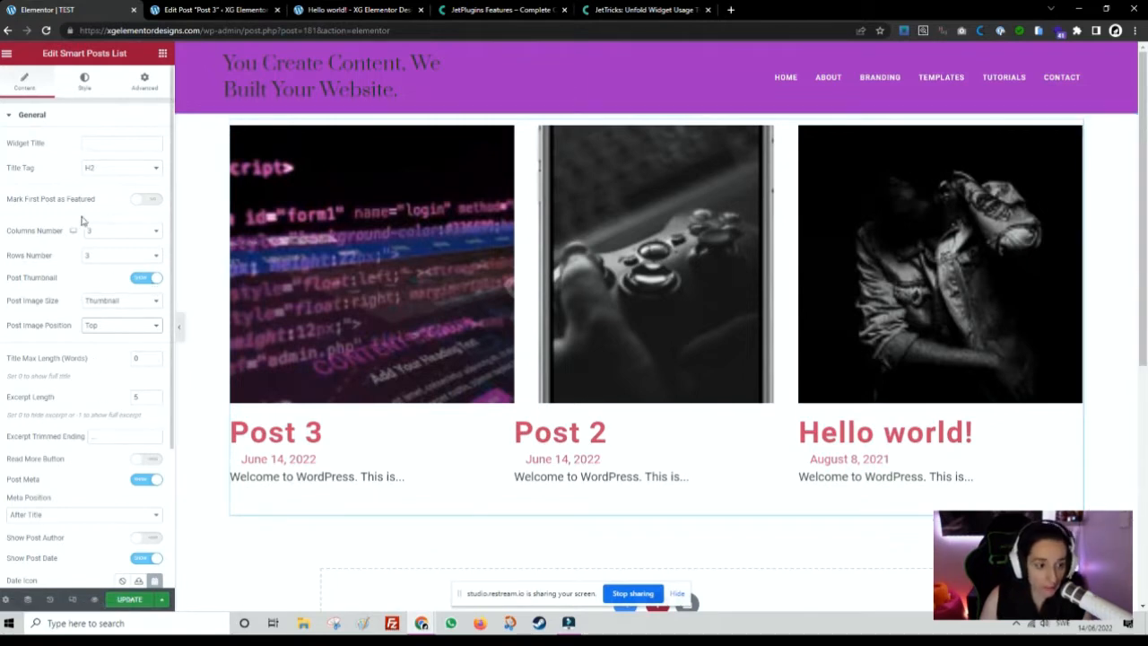
scroll(119, 374, down, 1)
scroll(124, 459, down, 2)
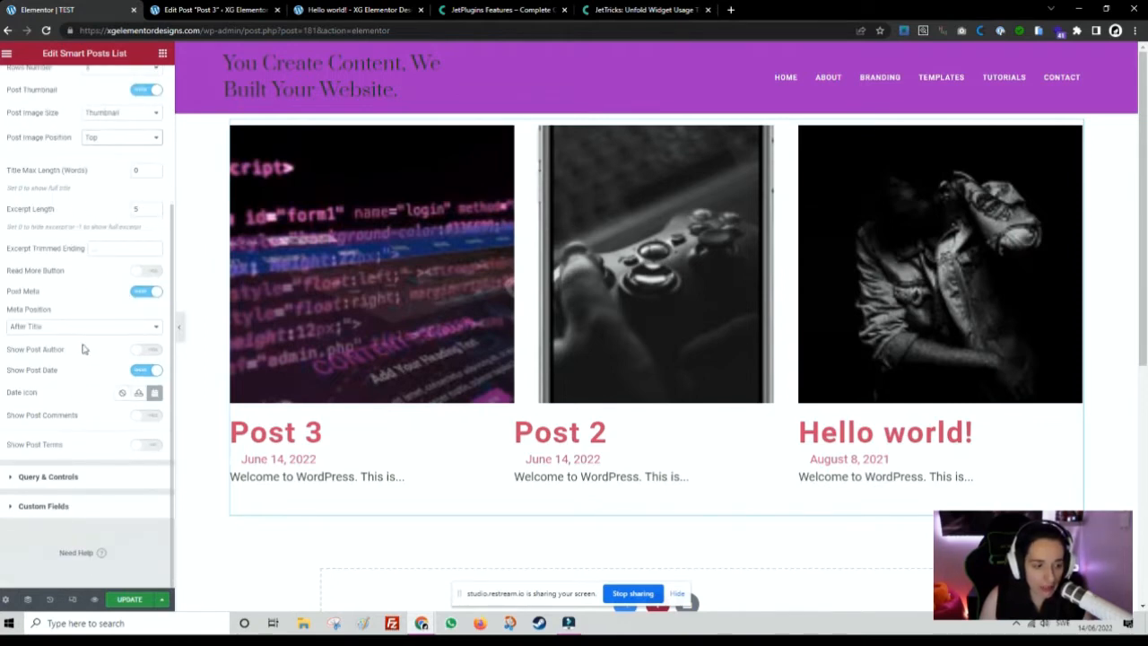
scroll(72, 228, up, 3)
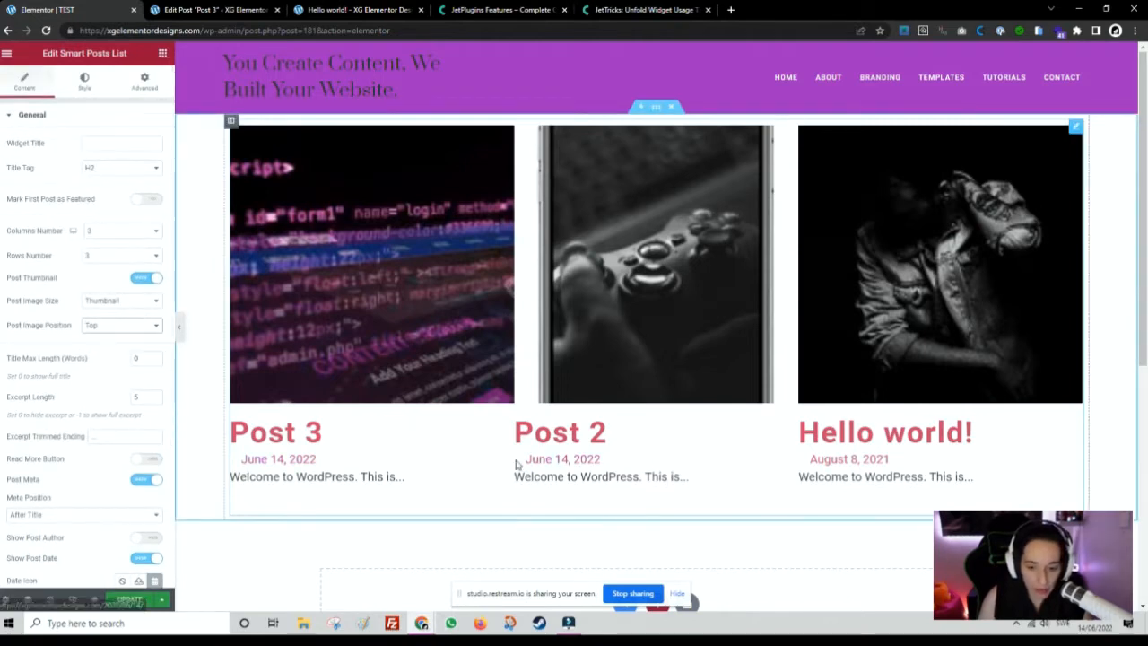
Try the post date with its icon set to None, and insert a date icon from the icon library.
scroll(124, 403, down, 2)
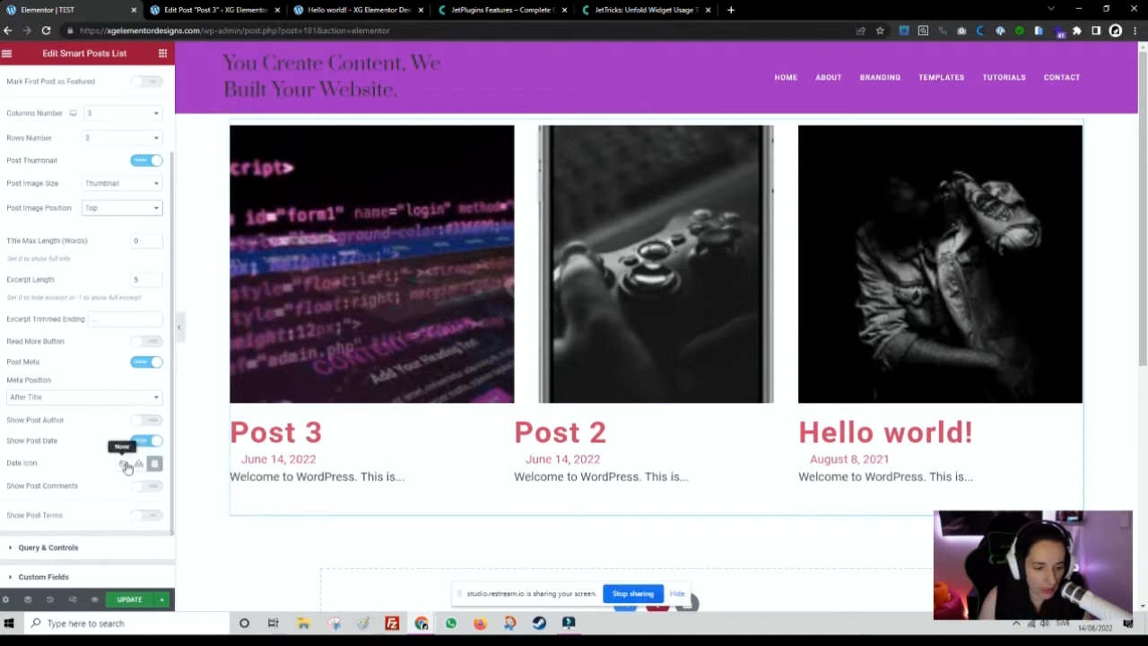
click(124, 464)
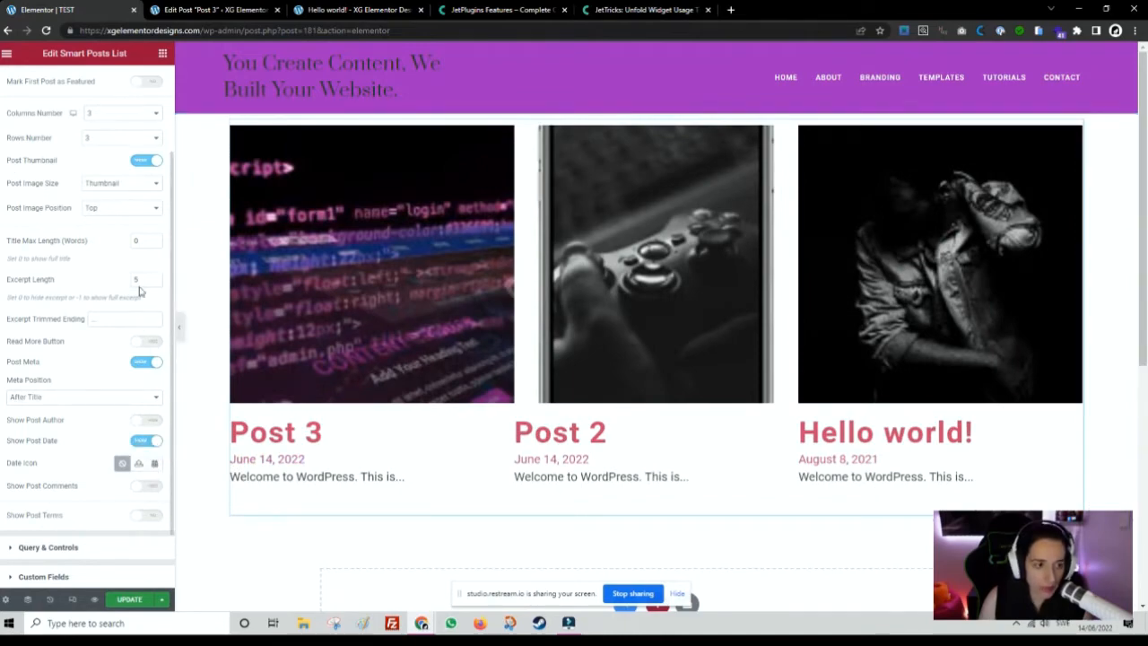
click(153, 464)
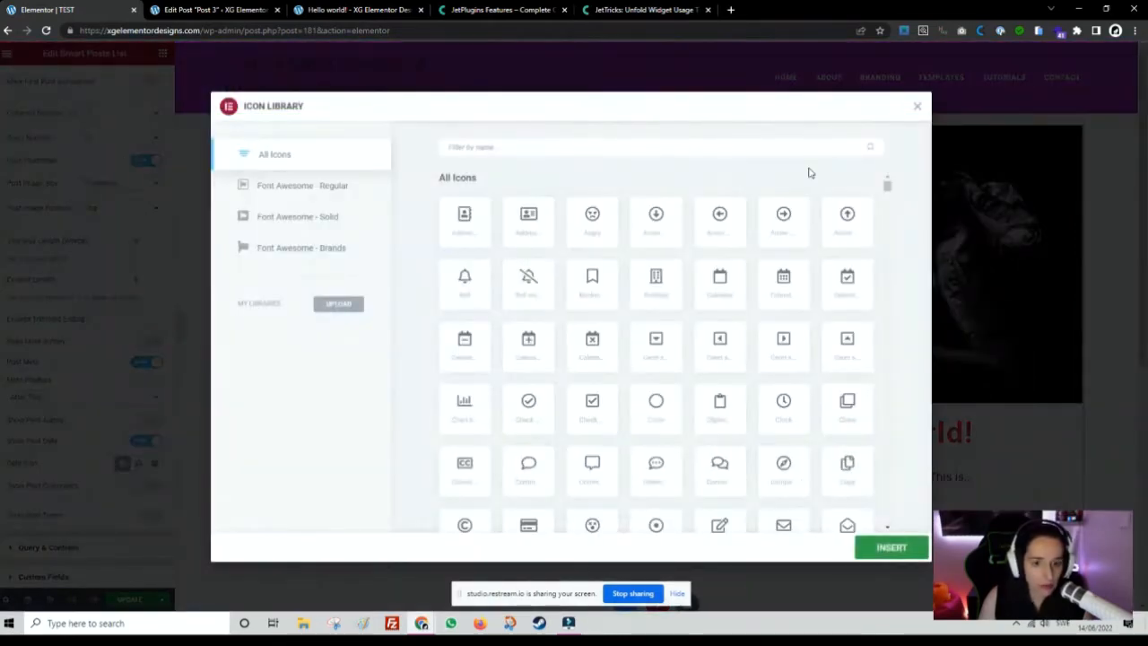
click(657, 286)
click(891, 548)
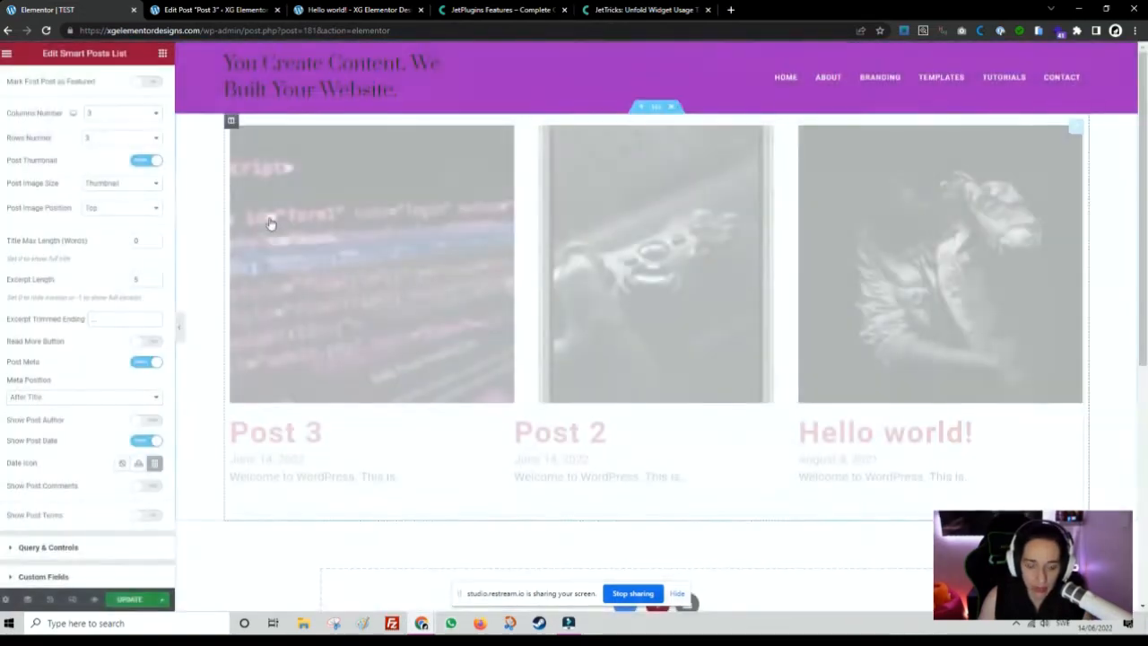
scroll(148, 249, up, 3)
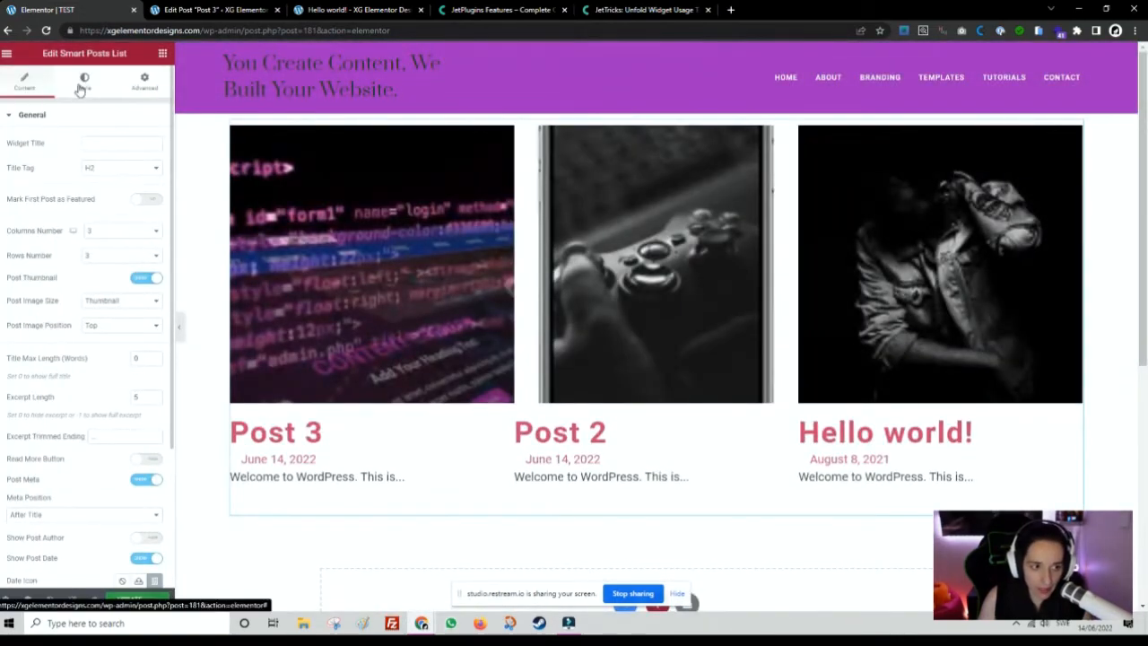
Set the Posts List Margin to 50 on all sides with linked values in the Posts Wrapper style settings.
click(80, 85)
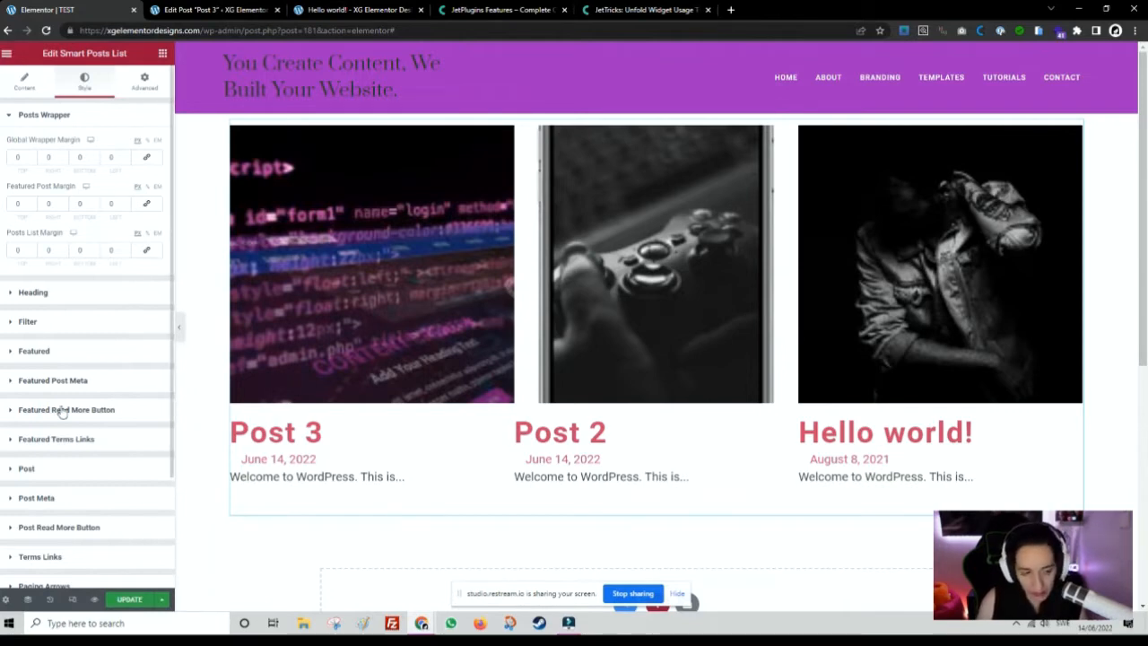
click(36, 301)
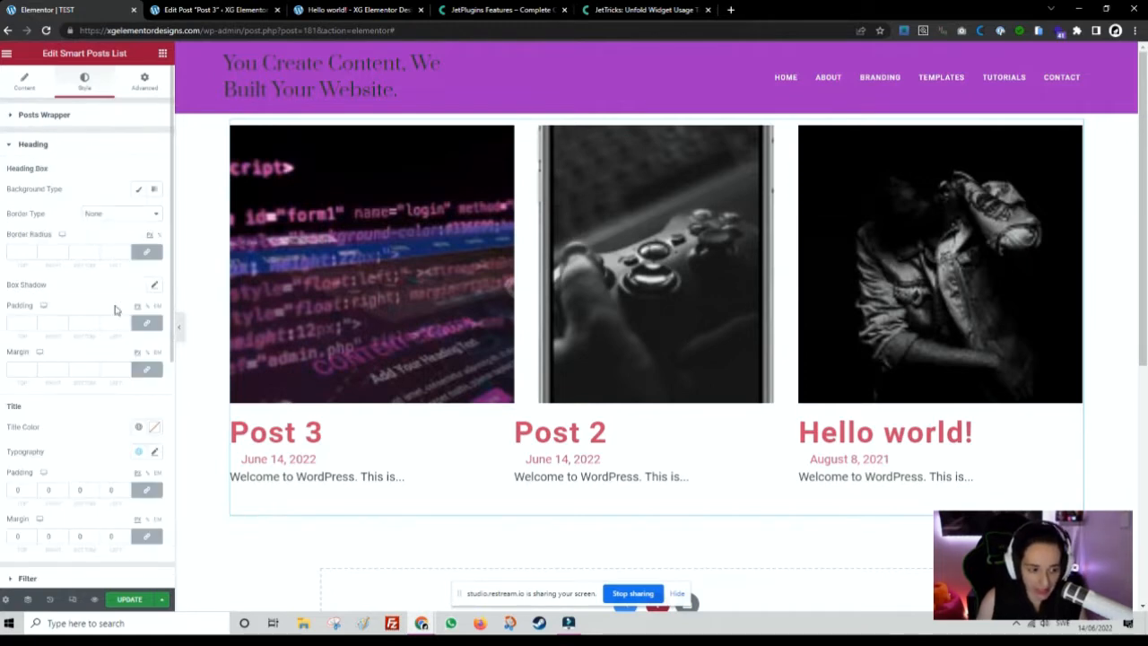
click(18, 122)
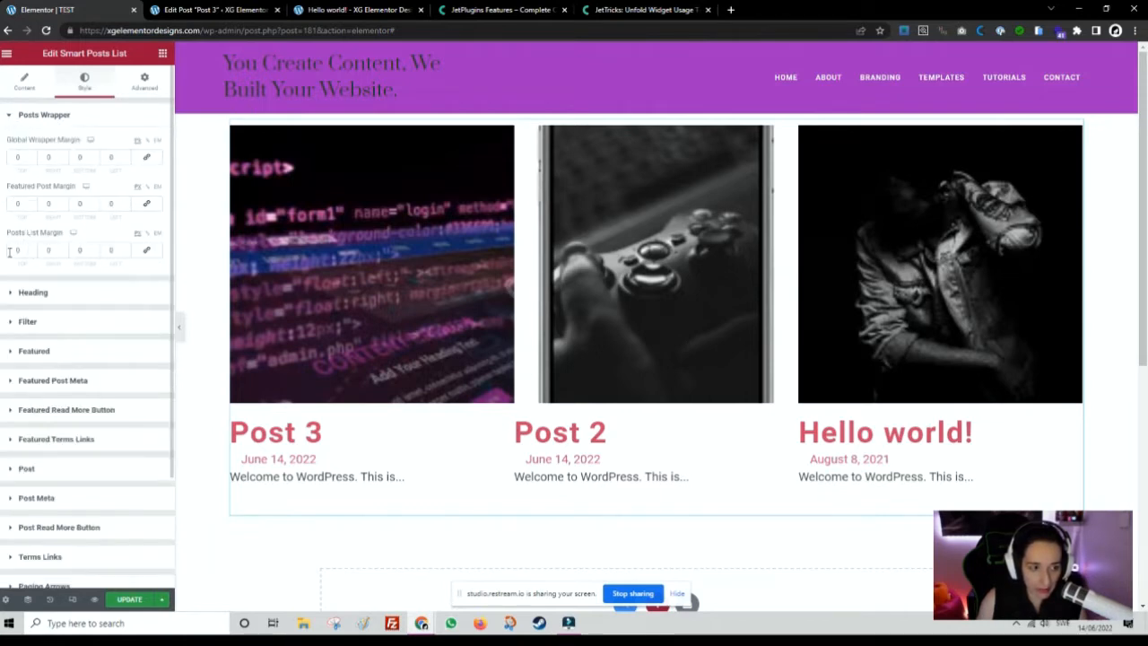
click(147, 250)
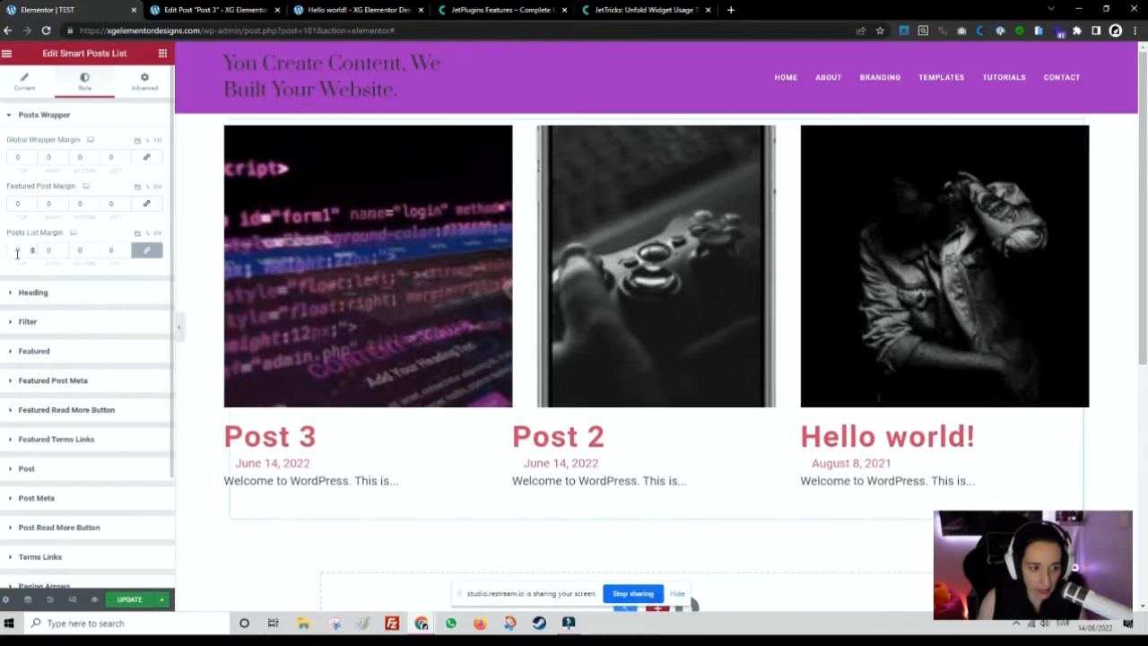
click(16, 254)
text(20)
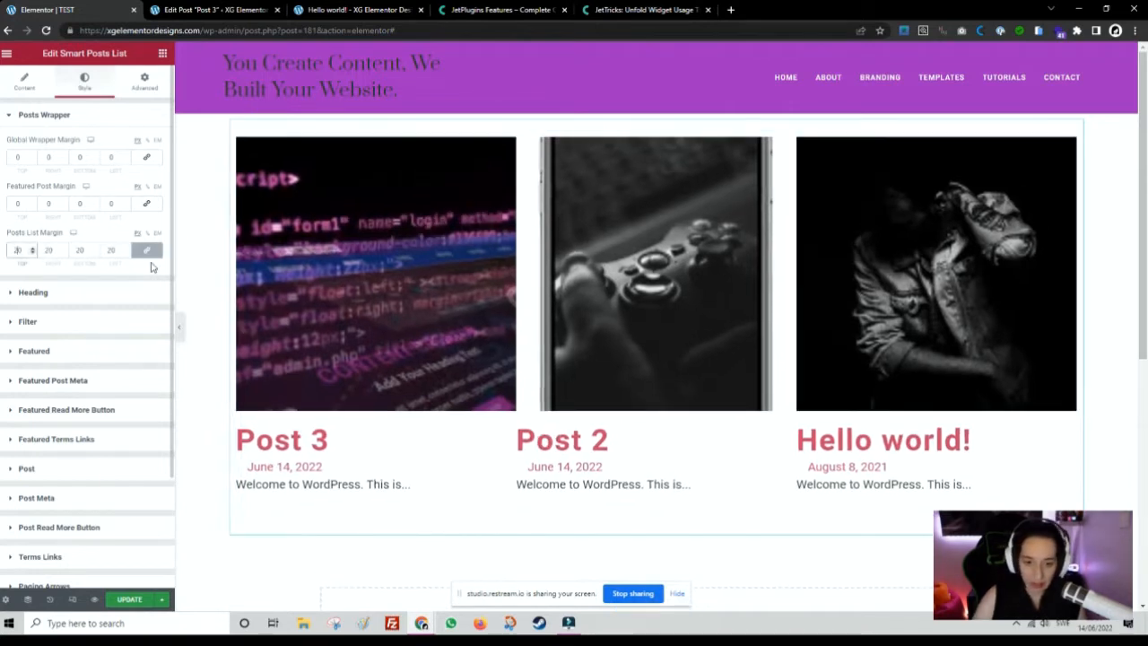
key(BackSpace)
text(5)
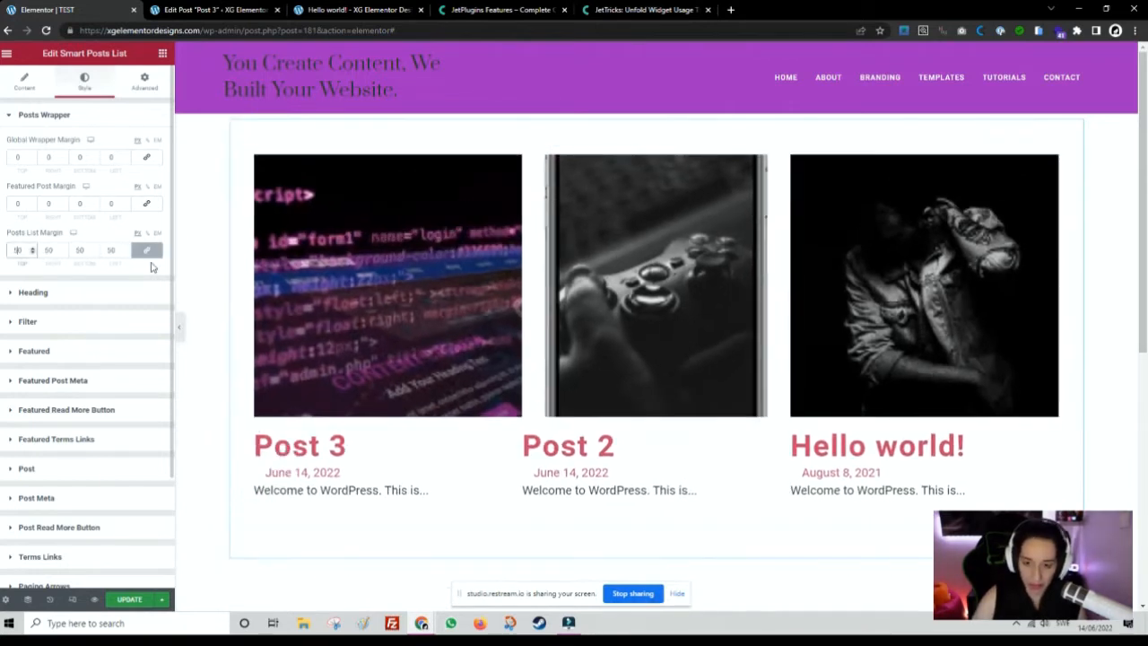
Link the Global Wrapper Margin values and set them to 50 on all sides.
click(14, 156)
click(144, 163)
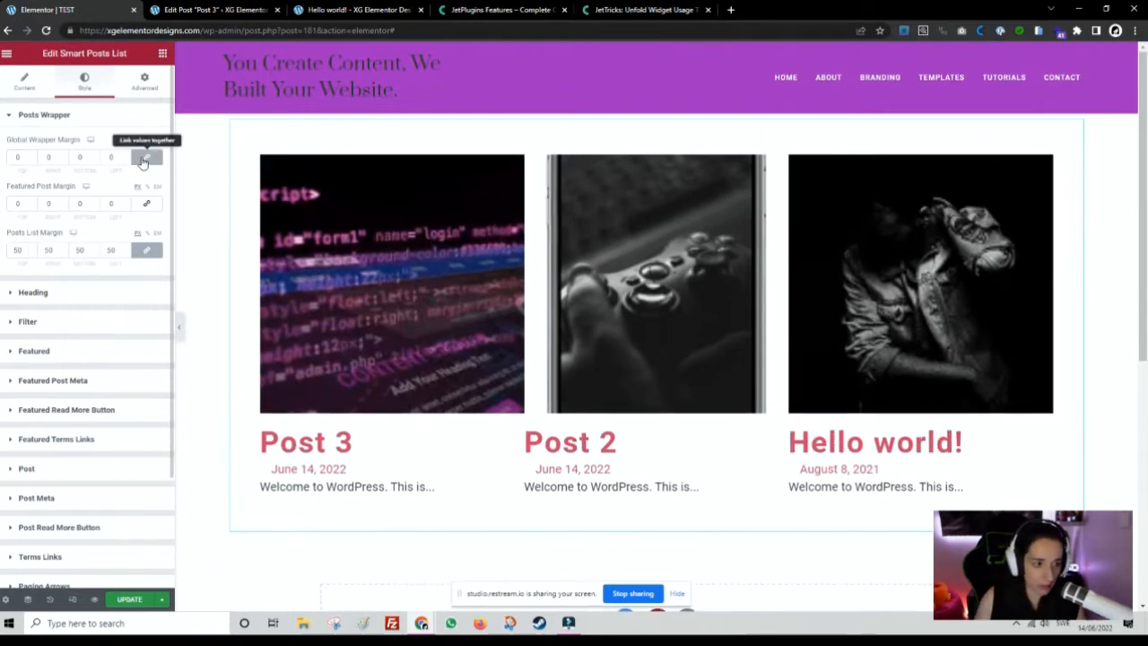
text(50)
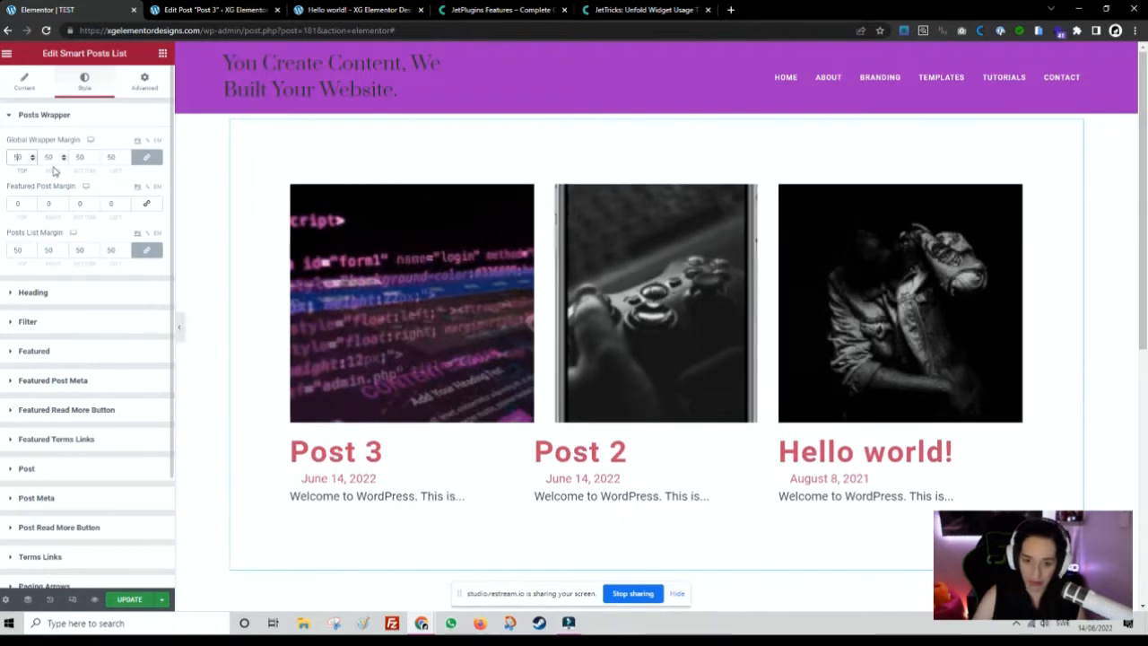
click(11, 203)
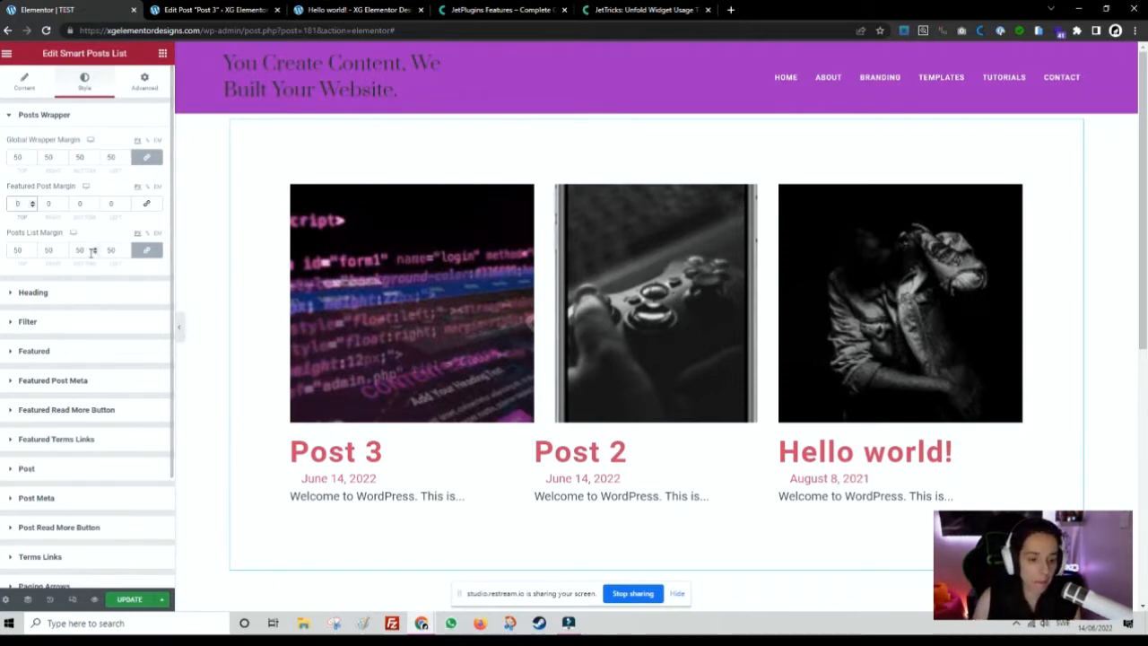
Clear the Posts List Margin values and look over the Heading style options.
click(12, 250)
key(BackSpace)
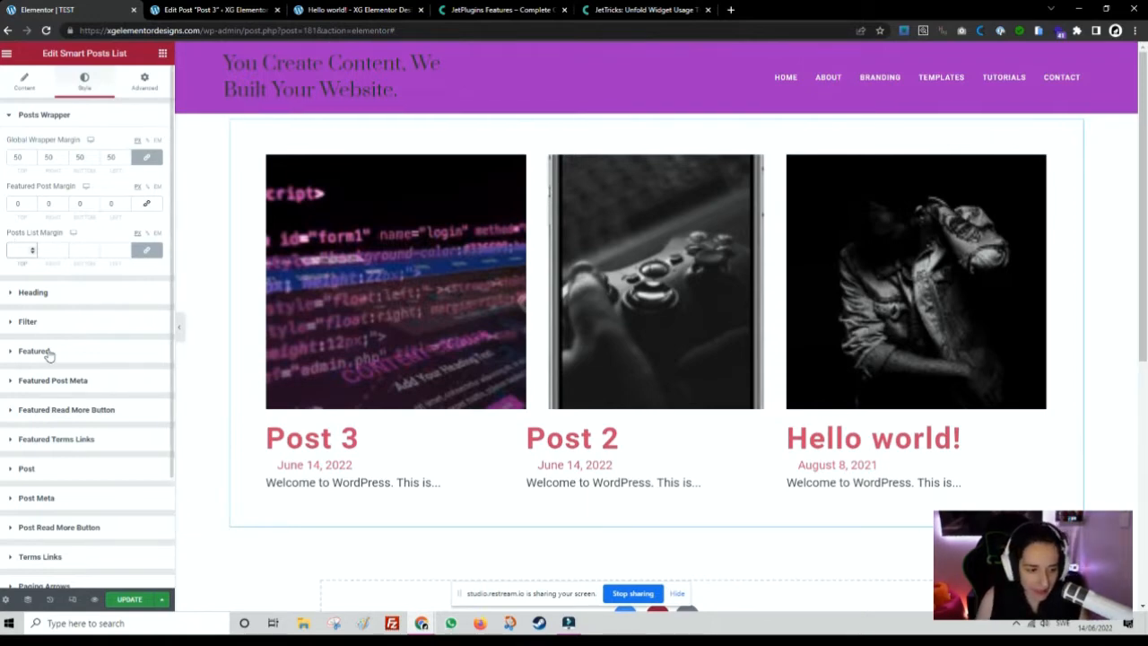
click(27, 293)
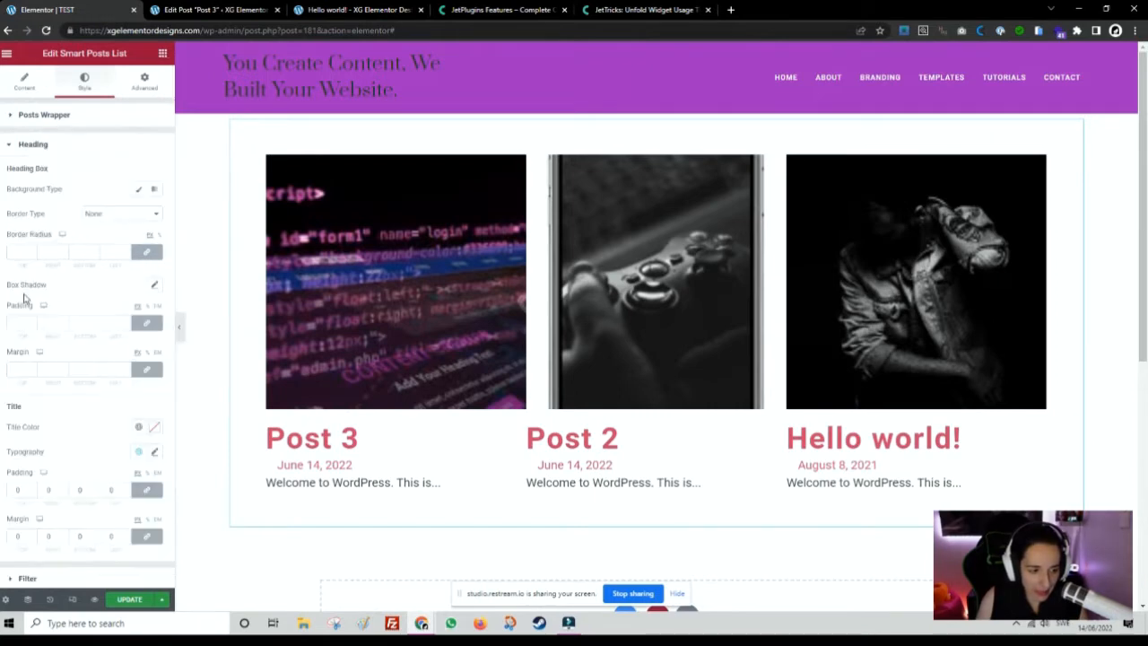
click(20, 147)
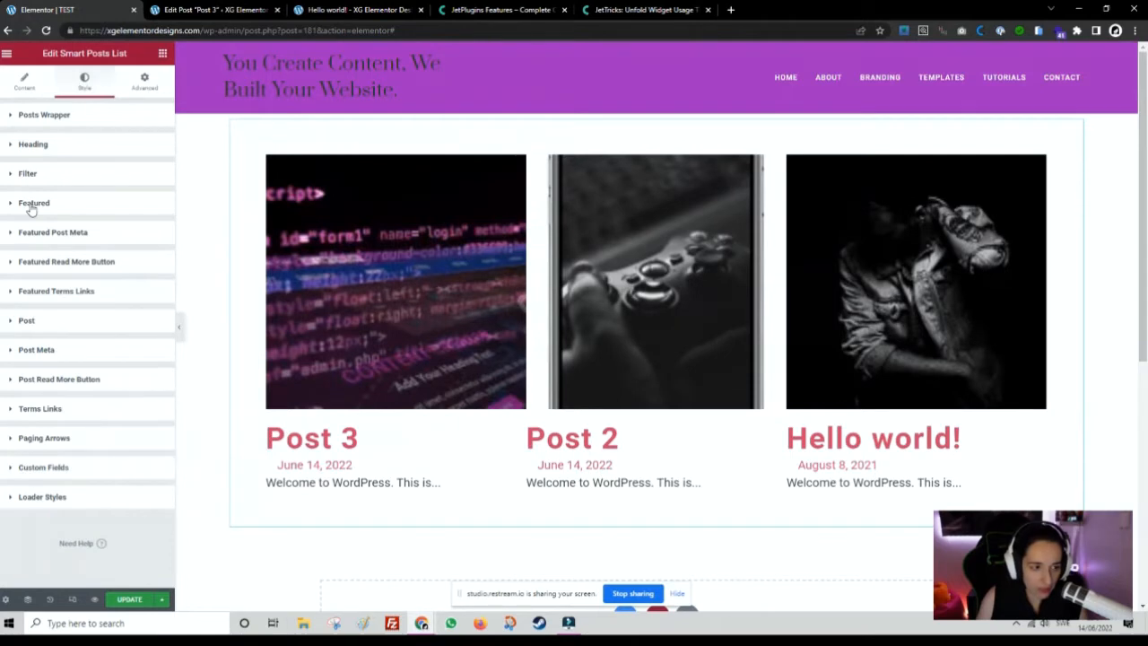
Mark the first post as featured in the Smart Posts List general content settings.
click(31, 206)
click(31, 206)
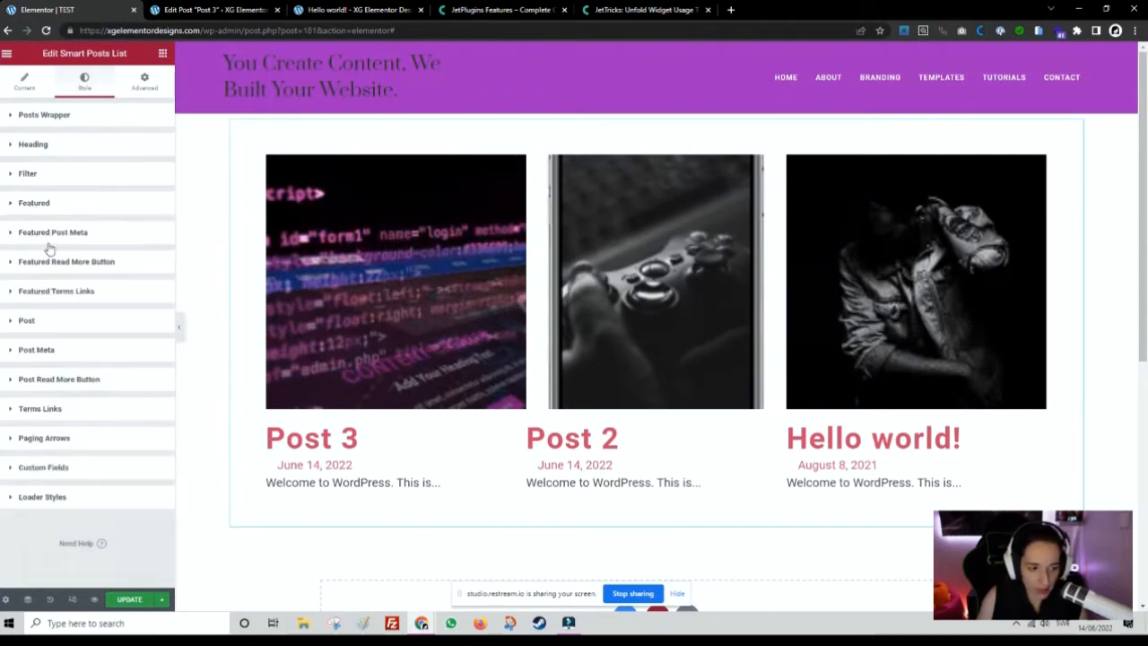
click(16, 95)
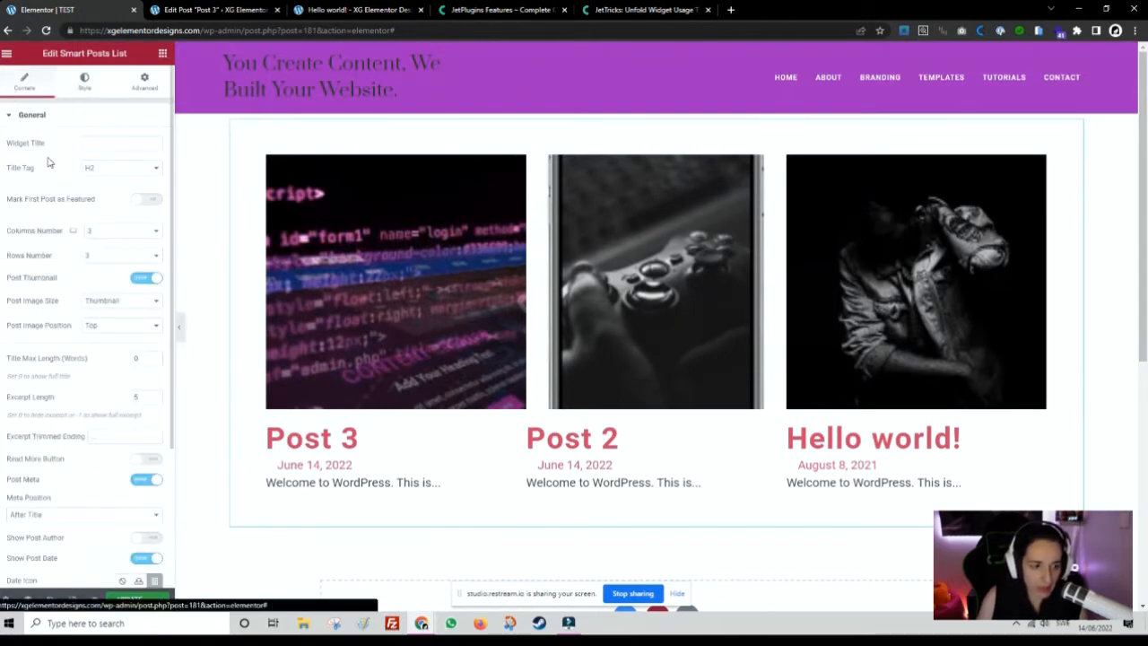
click(145, 199)
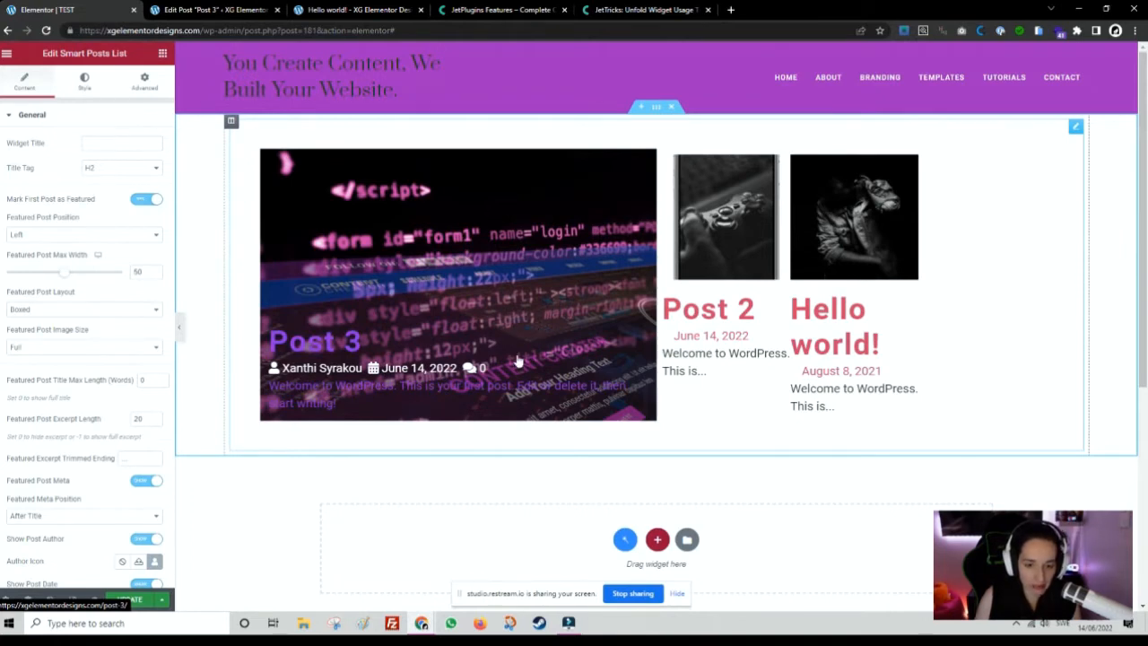
Set the Featured Post Meta icon size to 24 and the meta icon gap to 26.
click(84, 81)
scroll(116, 457, down, 3)
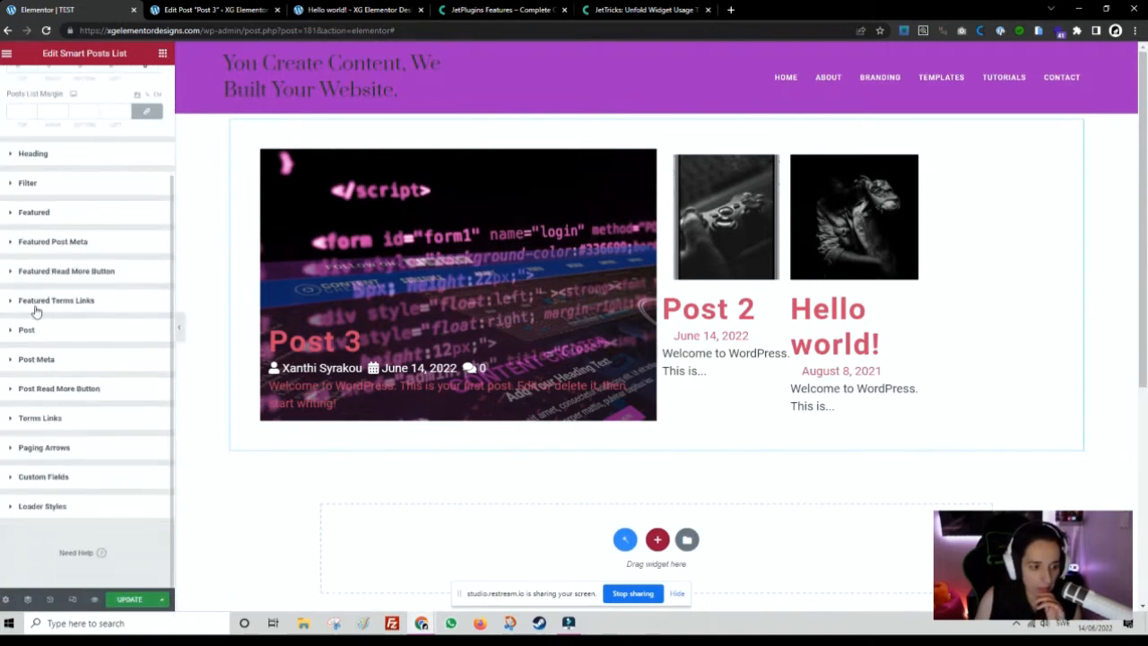
click(24, 243)
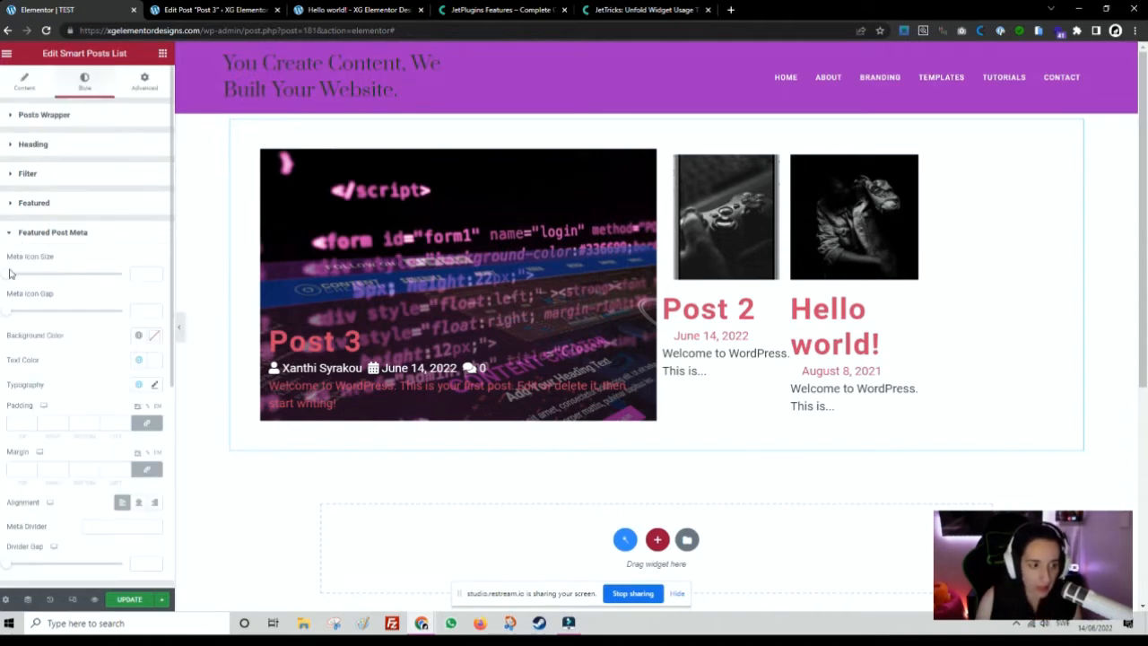
drag(11, 273, 29, 275)
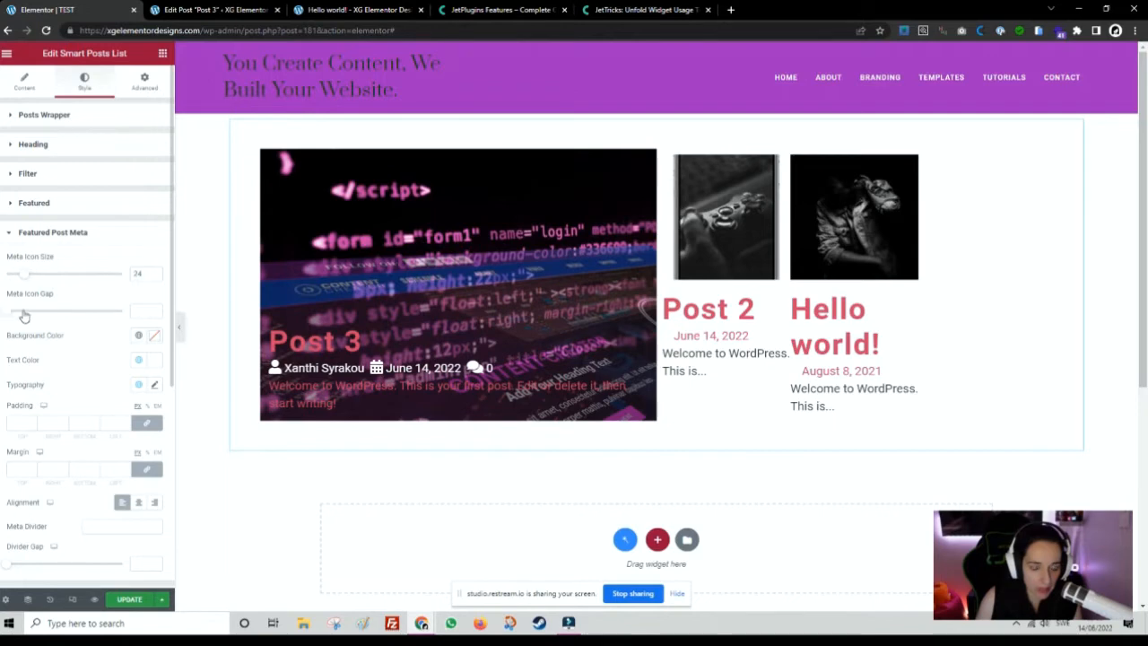
mouse_move(24, 315)
mouse_down()
mouse_move(62, 313)
mouse_move(24, 320)
mouse_move(38, 315)
mouse_up()
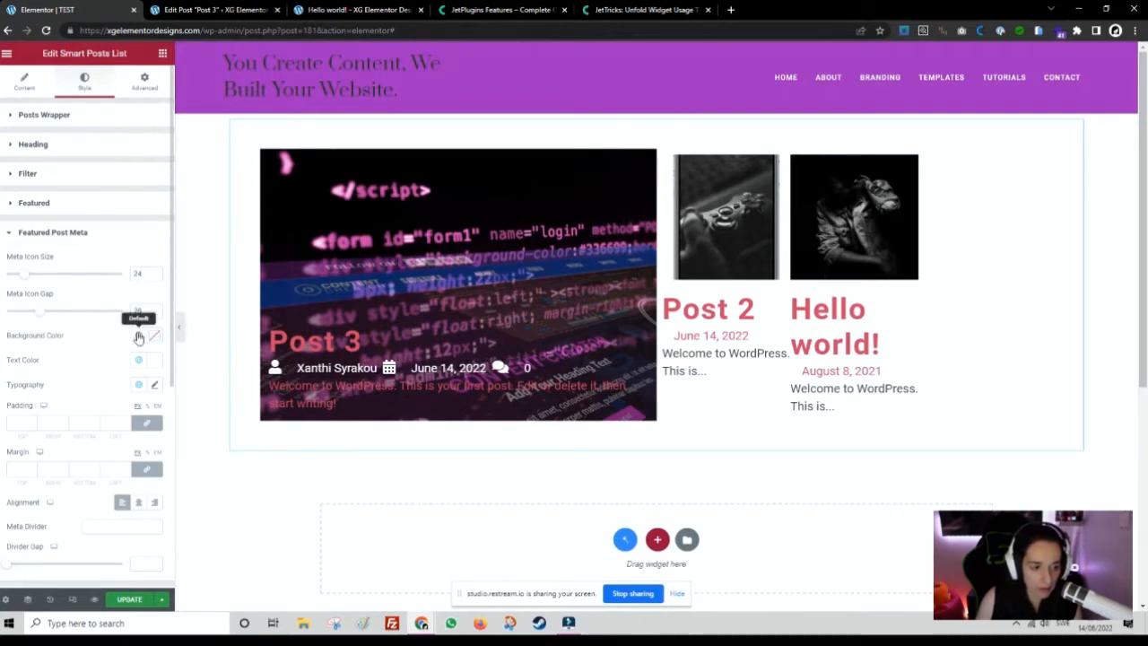
Try a red background colour behind the featured post meta, darken it, and reset it to default.
click(153, 337)
click(141, 392)
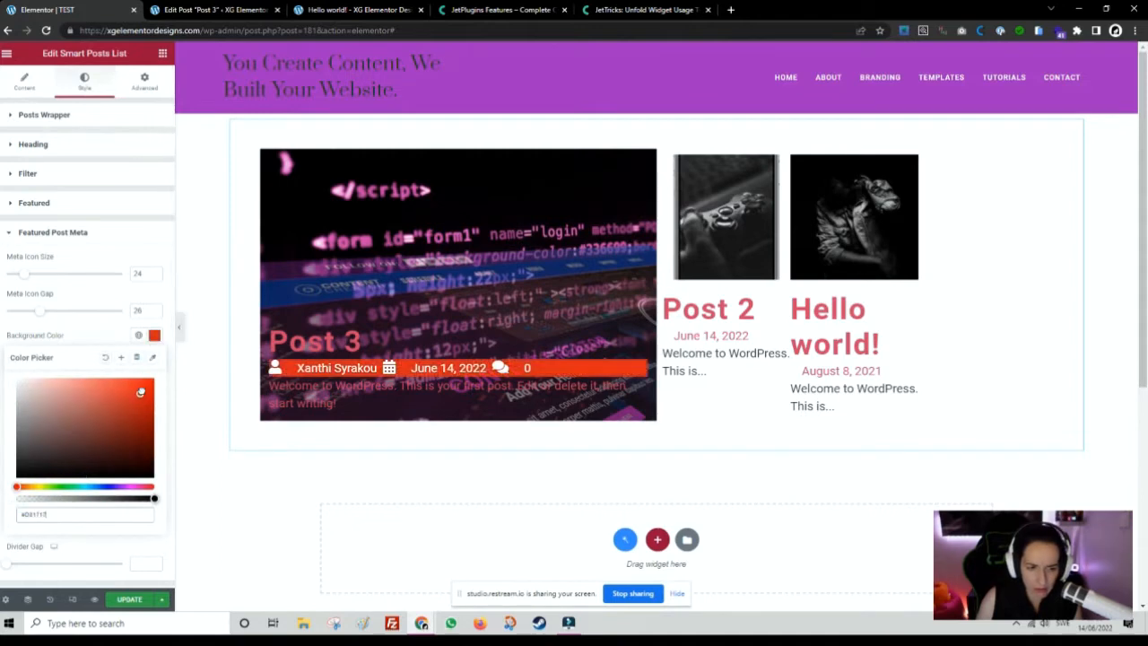
drag(140, 392, 136, 409)
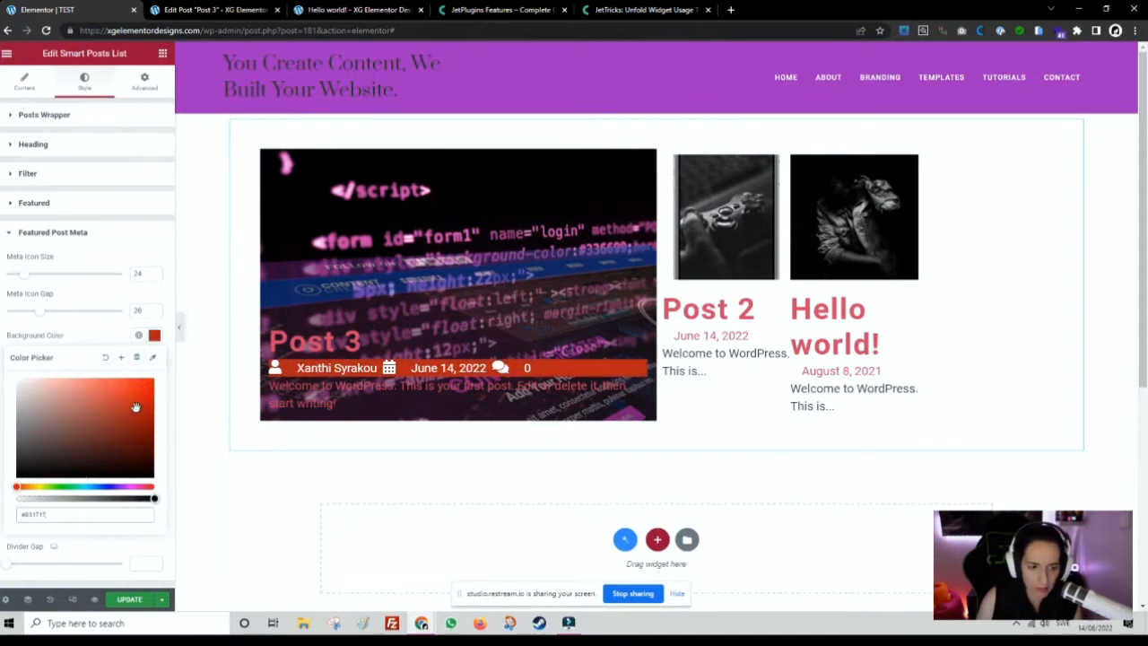
click(106, 359)
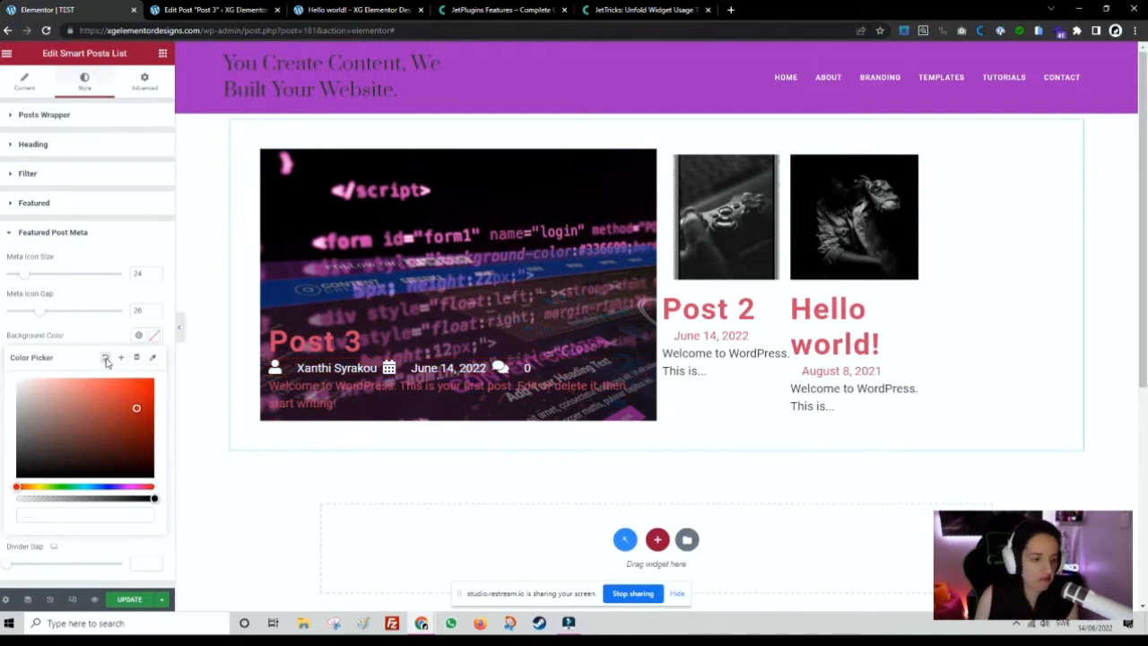
Set the Featured post's Padding to 50 on all sides with linked values.
click(68, 232)
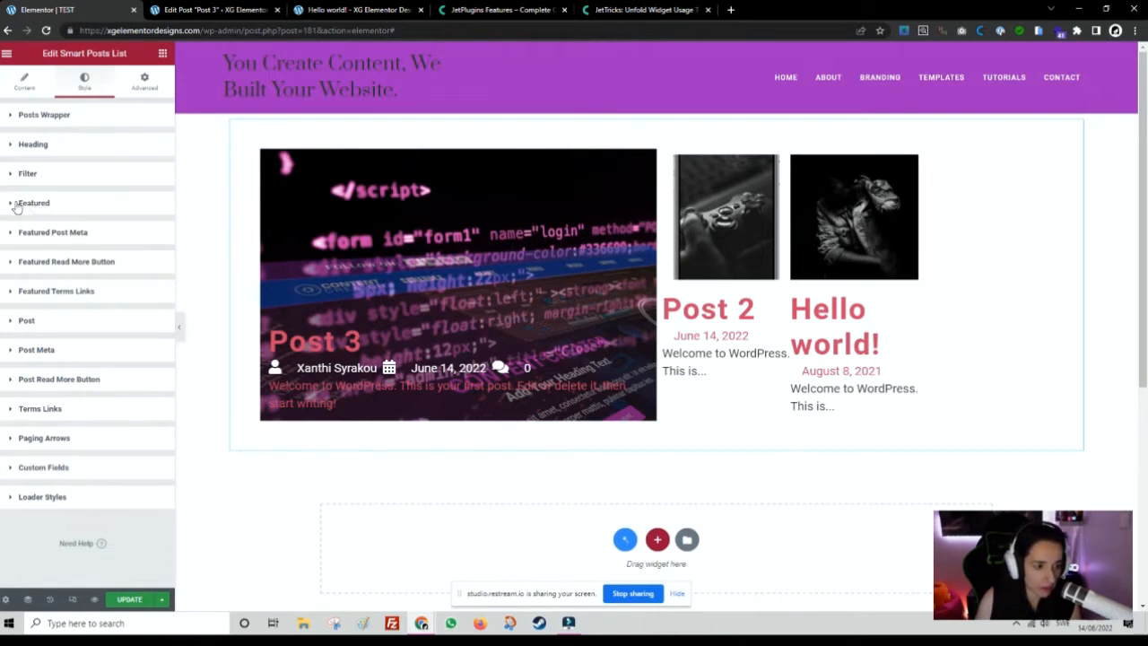
click(35, 235)
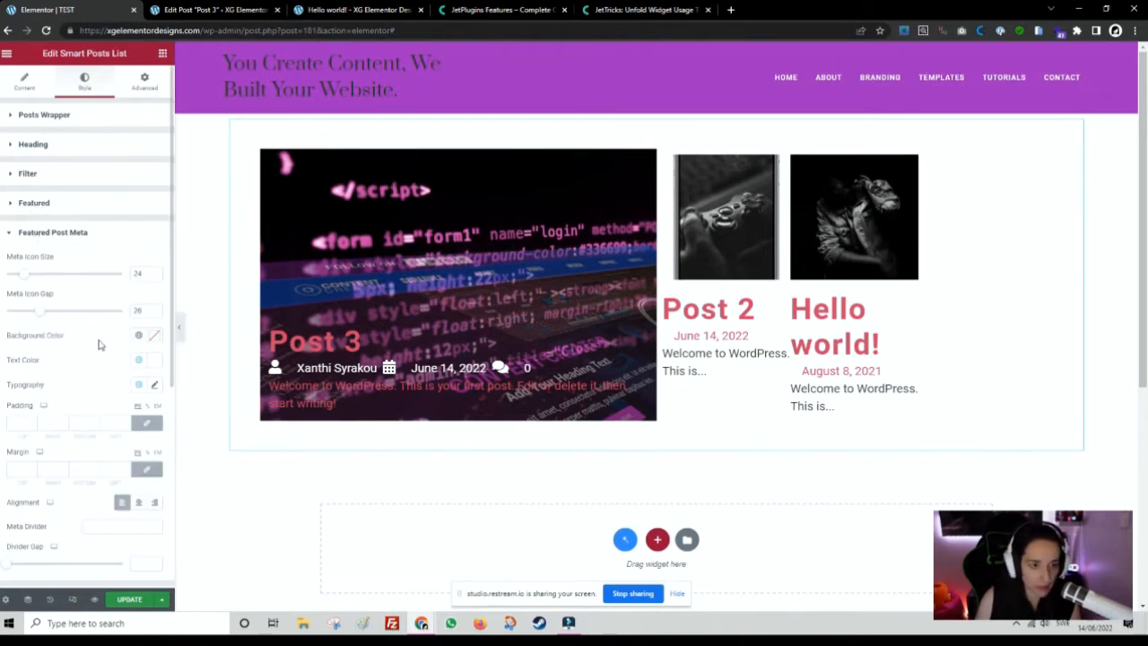
click(21, 214)
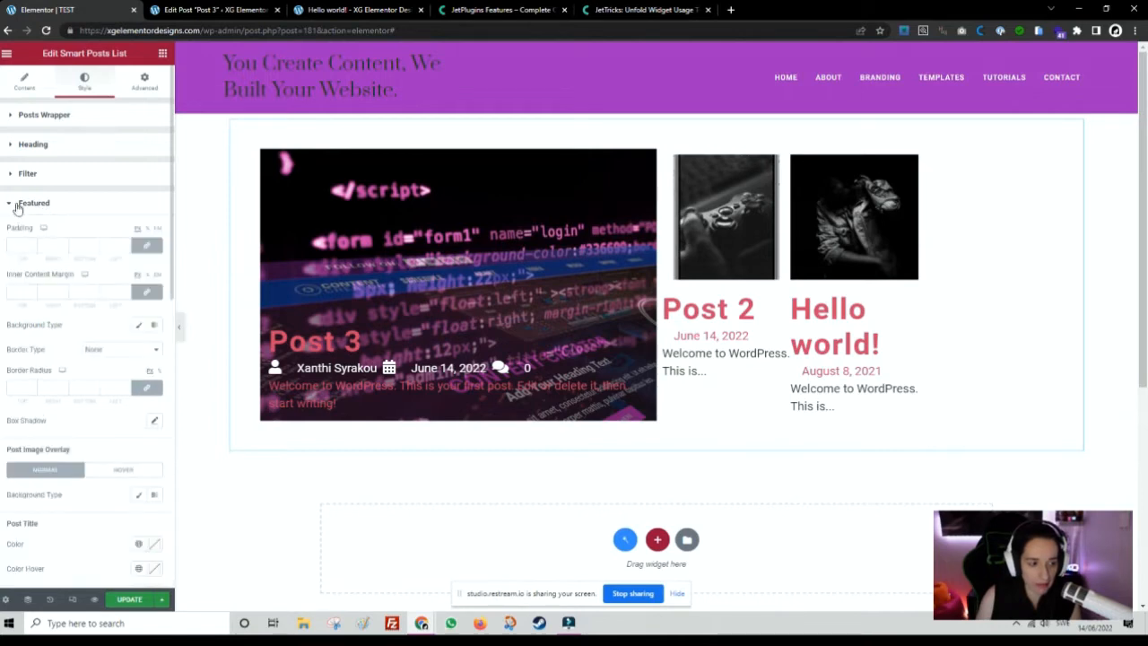
click(16, 246)
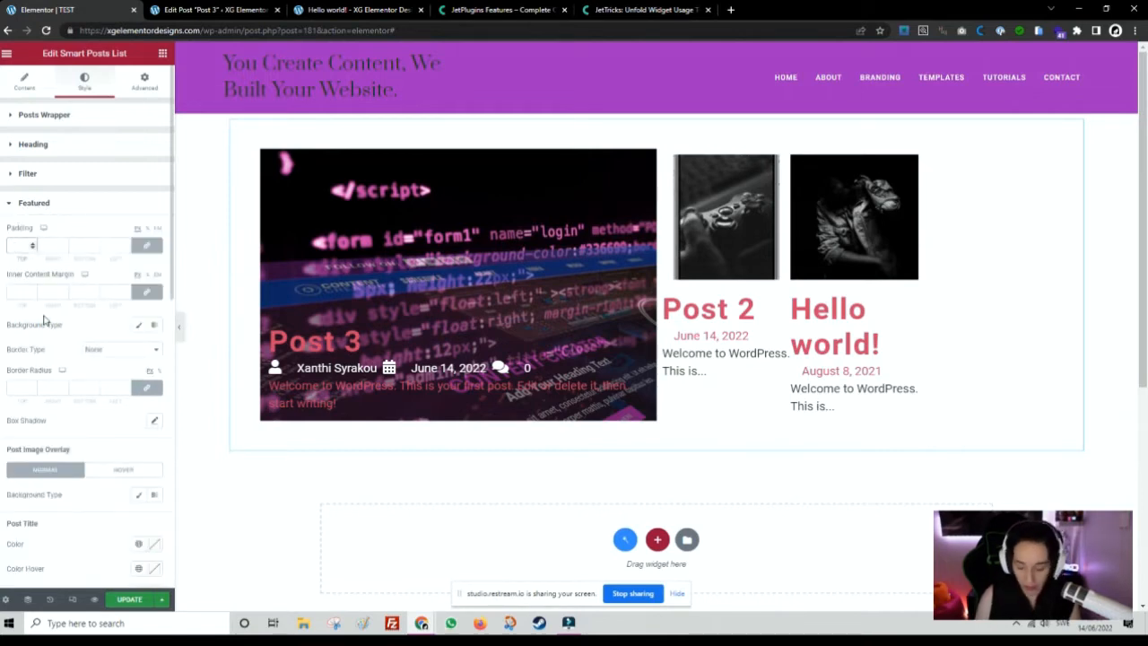
text(50)
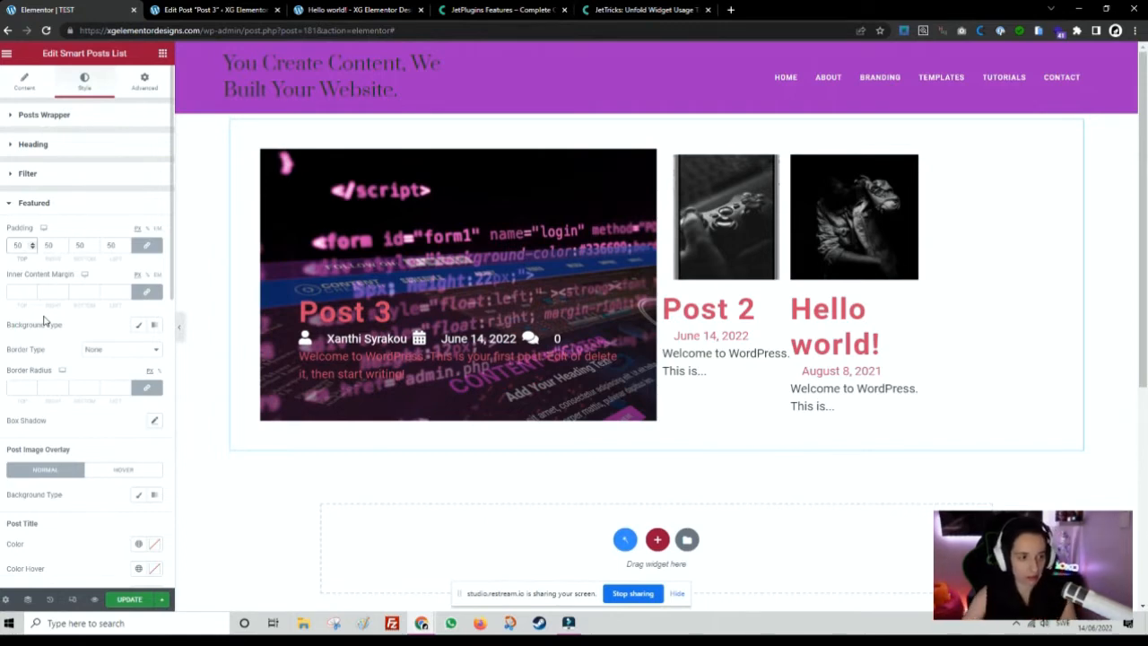
Set the Featured post's Inner Content Margin and Border Radius to 50 on all sides.
click(16, 293)
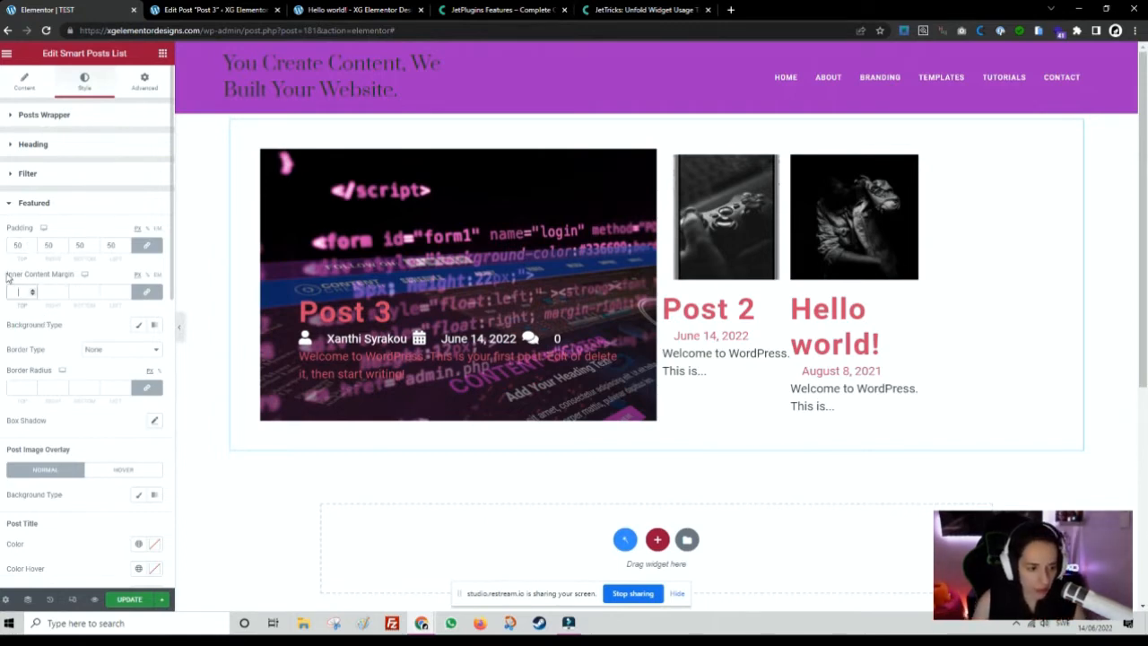
text(50)
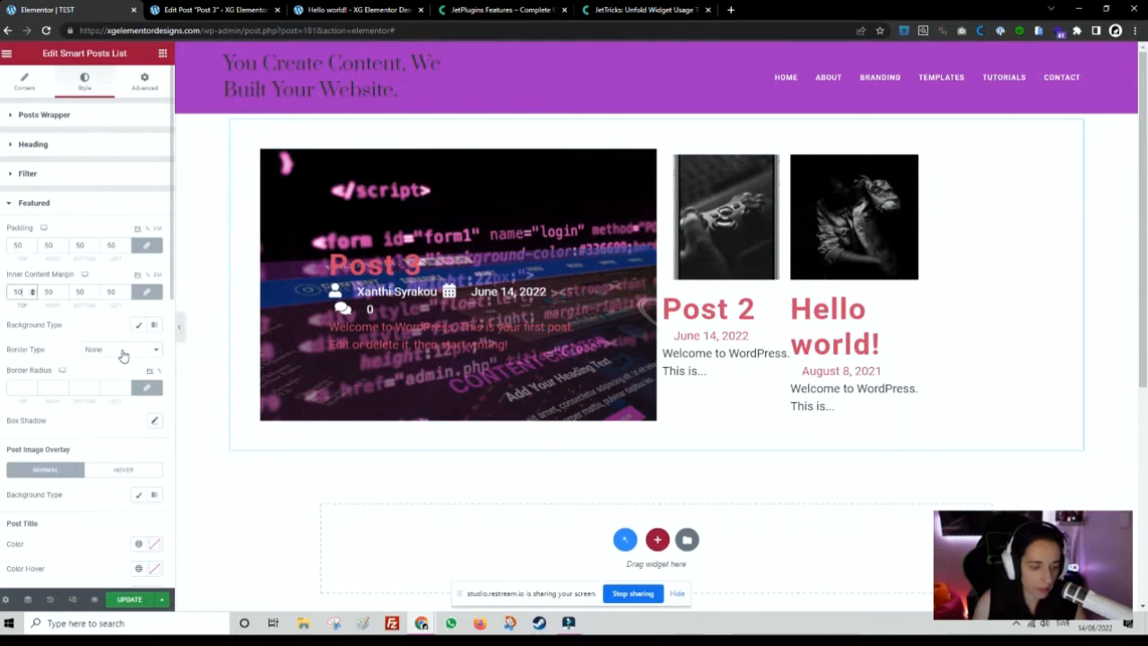
click(31, 387)
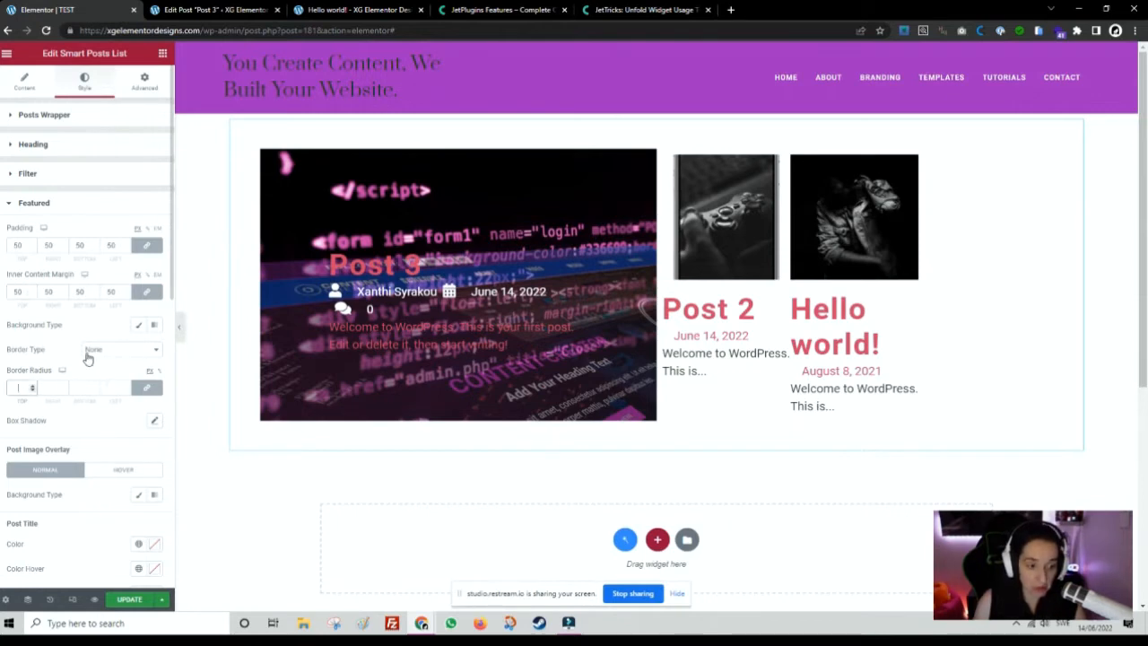
text(50)
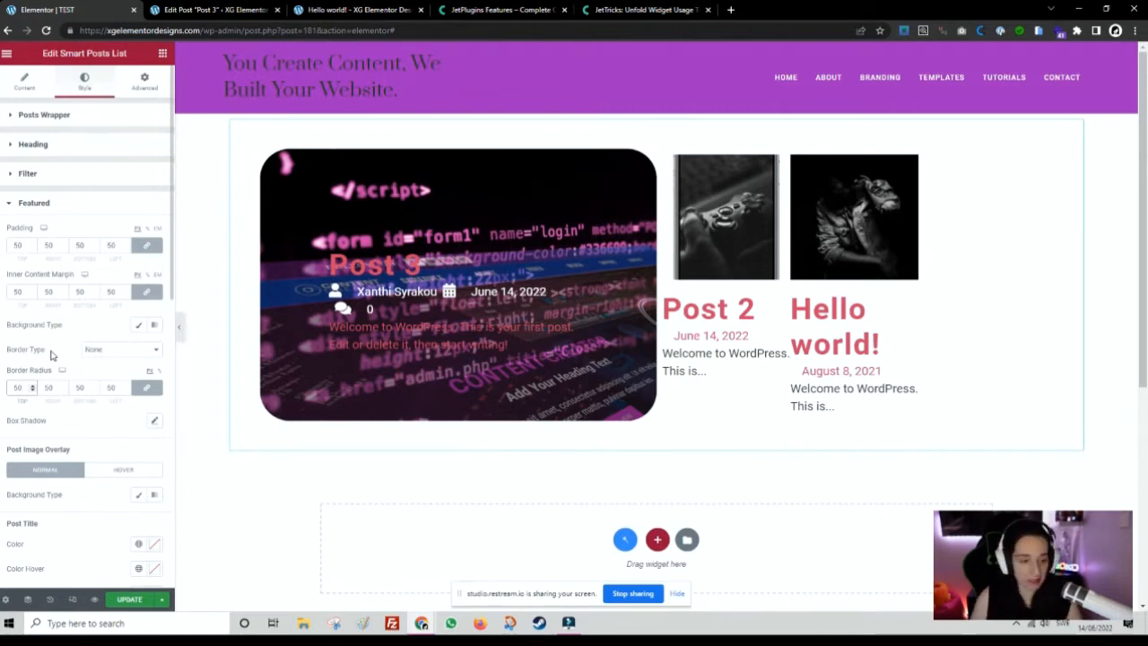
Reduce the featured Post Title's typography size to about 39 px and apply the global Text colour to it.
scroll(87, 490, down, 3)
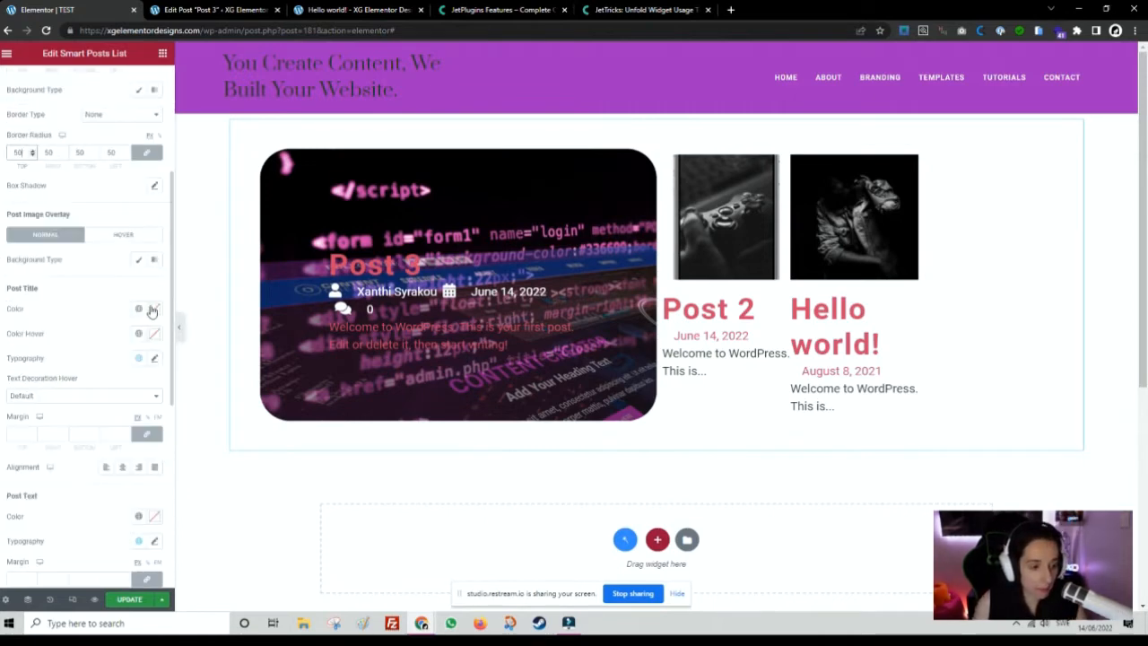
click(154, 359)
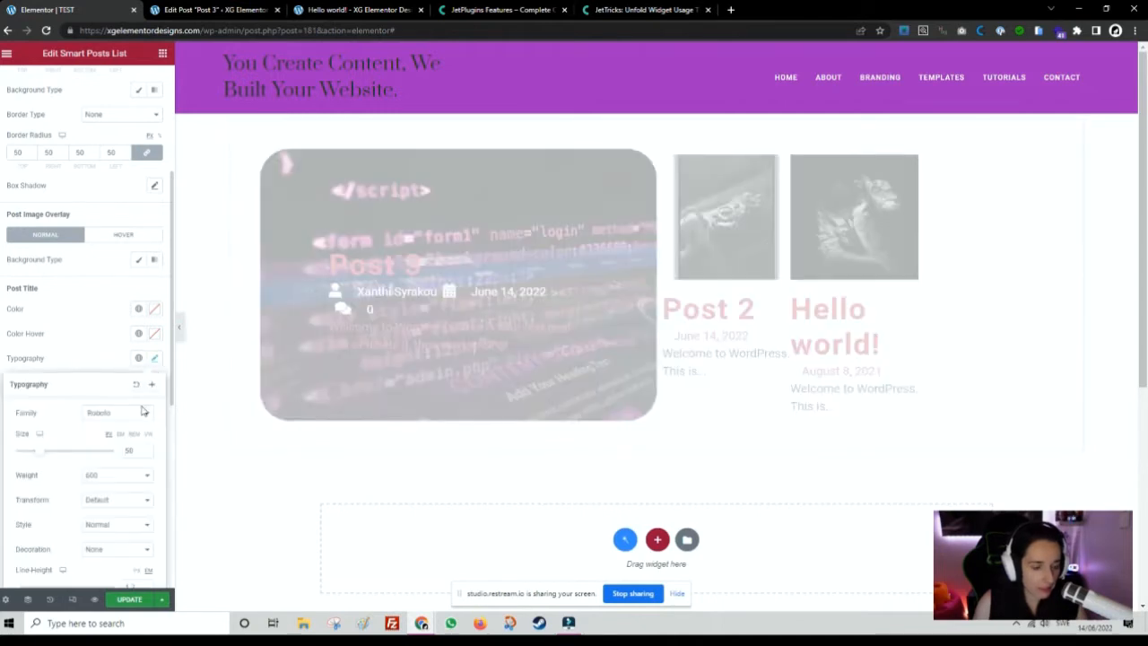
mouse_move(38, 459)
mouse_down()
mouse_move(26, 454)
mouse_move(54, 456)
mouse_move(35, 456)
mouse_up()
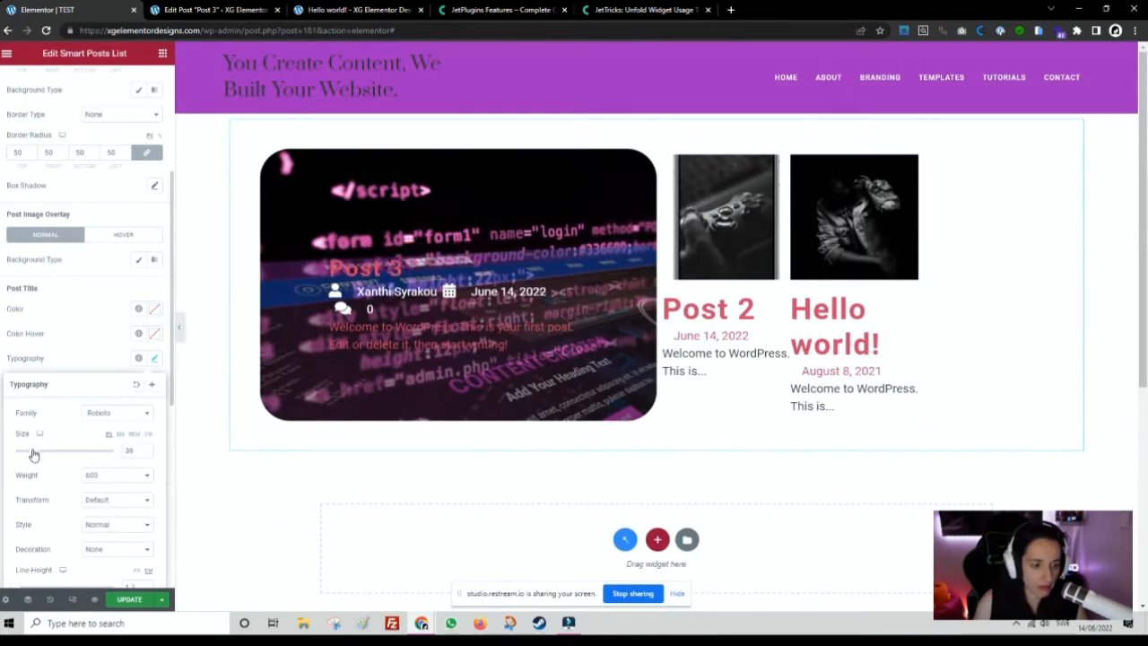
click(139, 310)
click(32, 409)
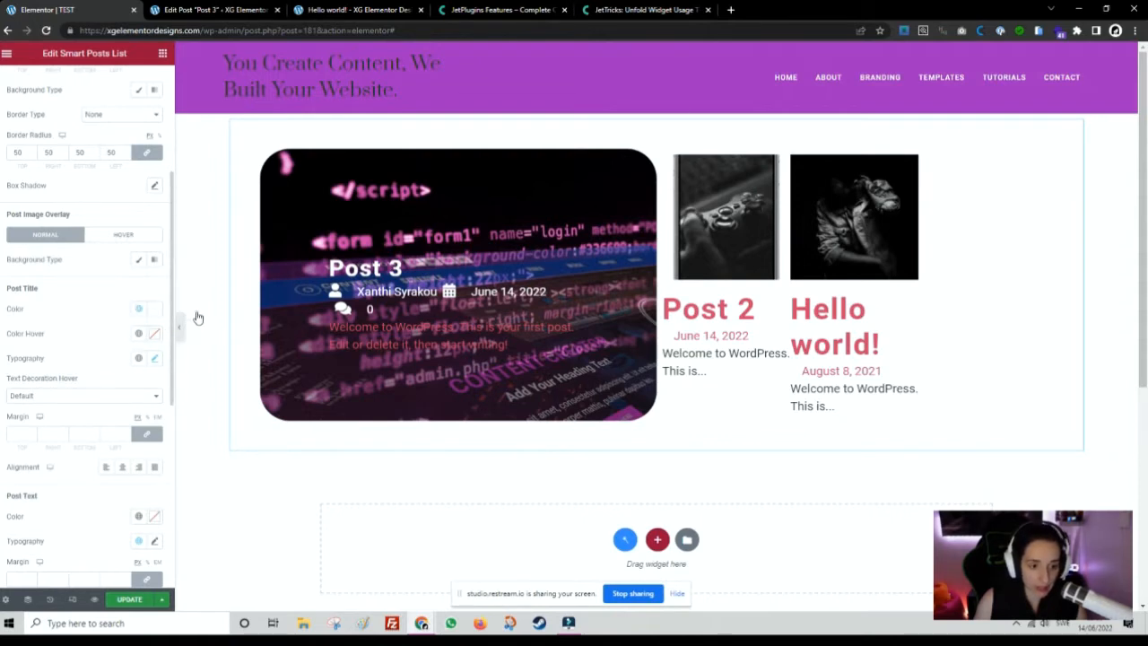
Set the featured Post Title's hover colour to the global Accent GX3 colour.
click(139, 333)
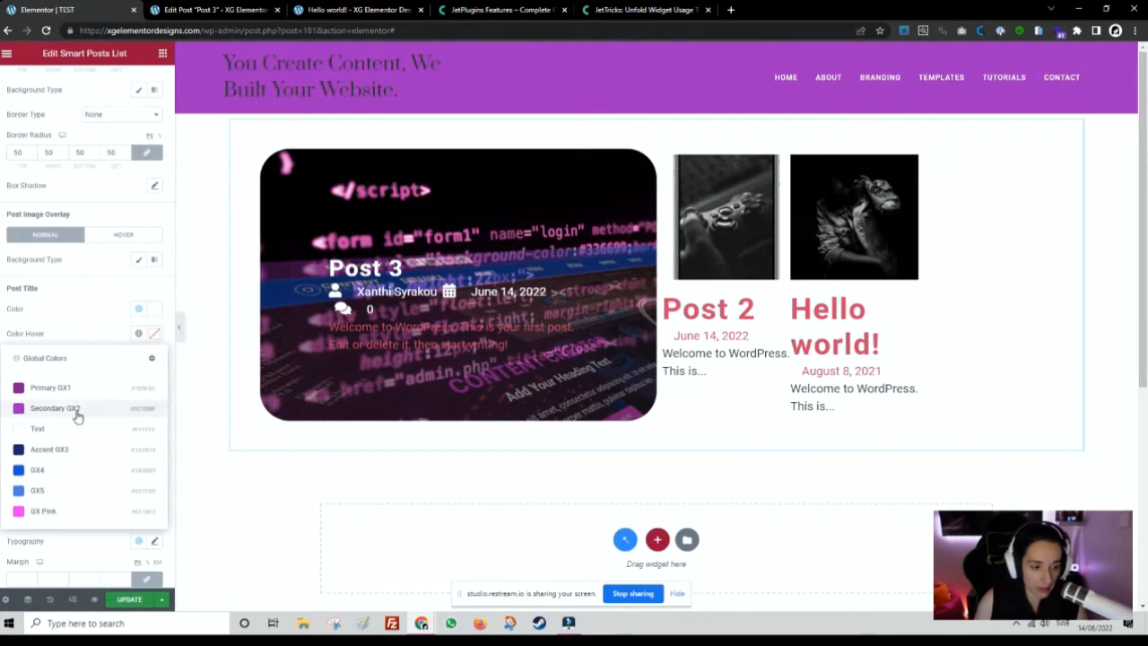
click(49, 449)
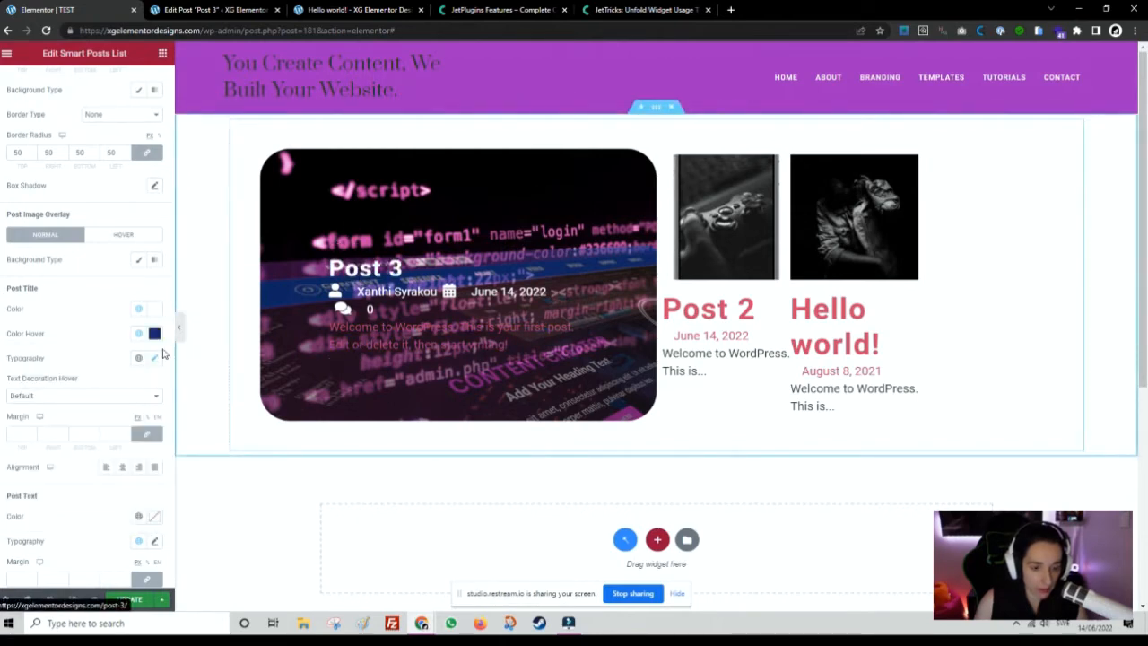
click(139, 333)
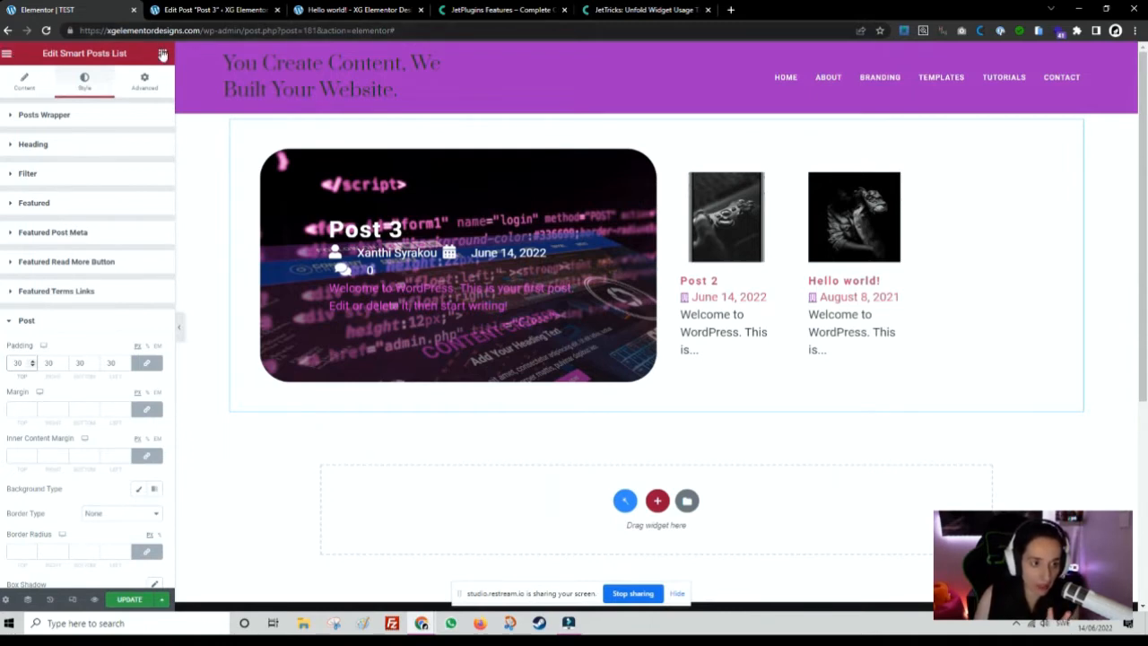
Add the JetElements Posts Pagination widget directly below the Smart Posts List.
scroll(128, 135, down, 10)
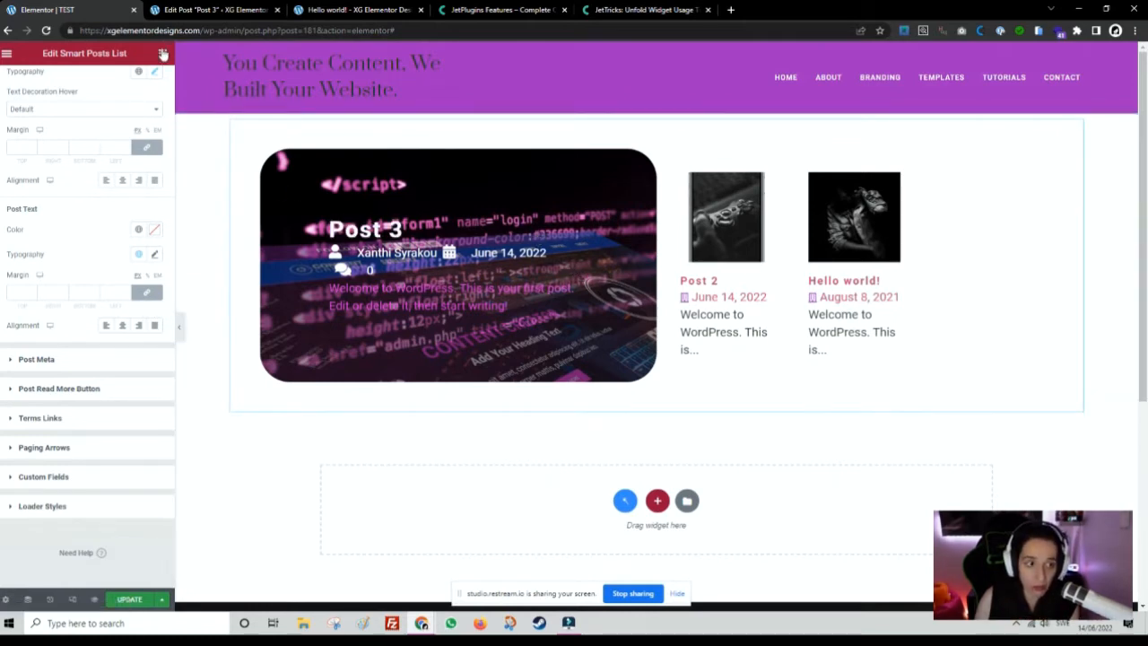
click(163, 54)
click(478, 185)
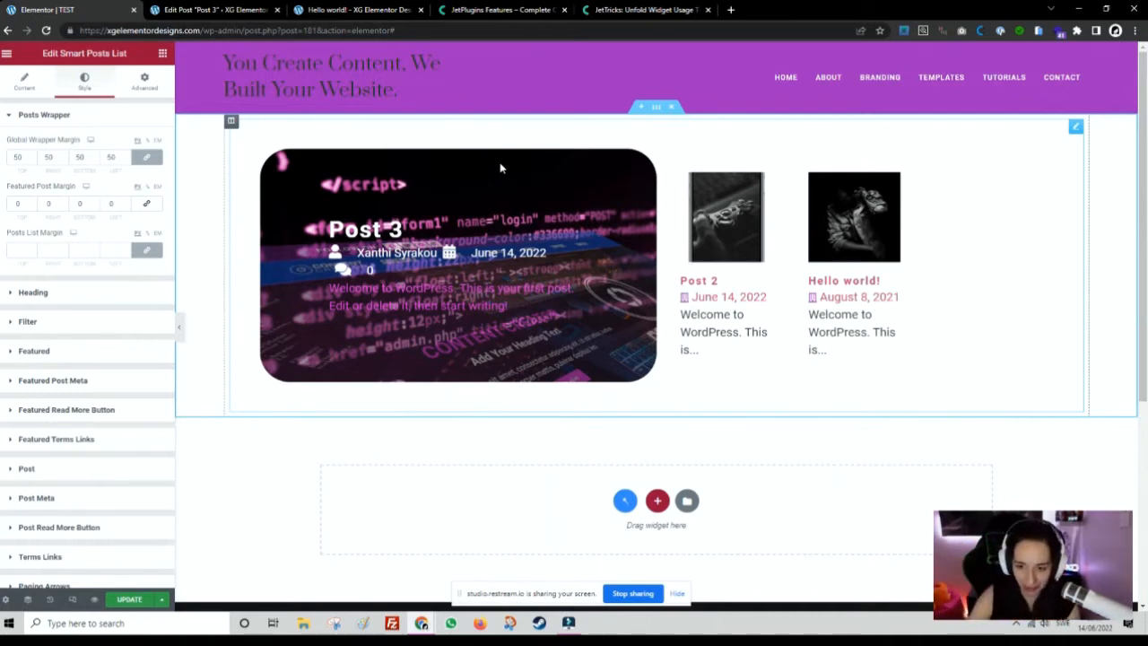
click(162, 53)
scroll(114, 337, down, 7)
scroll(114, 337, down, 15)
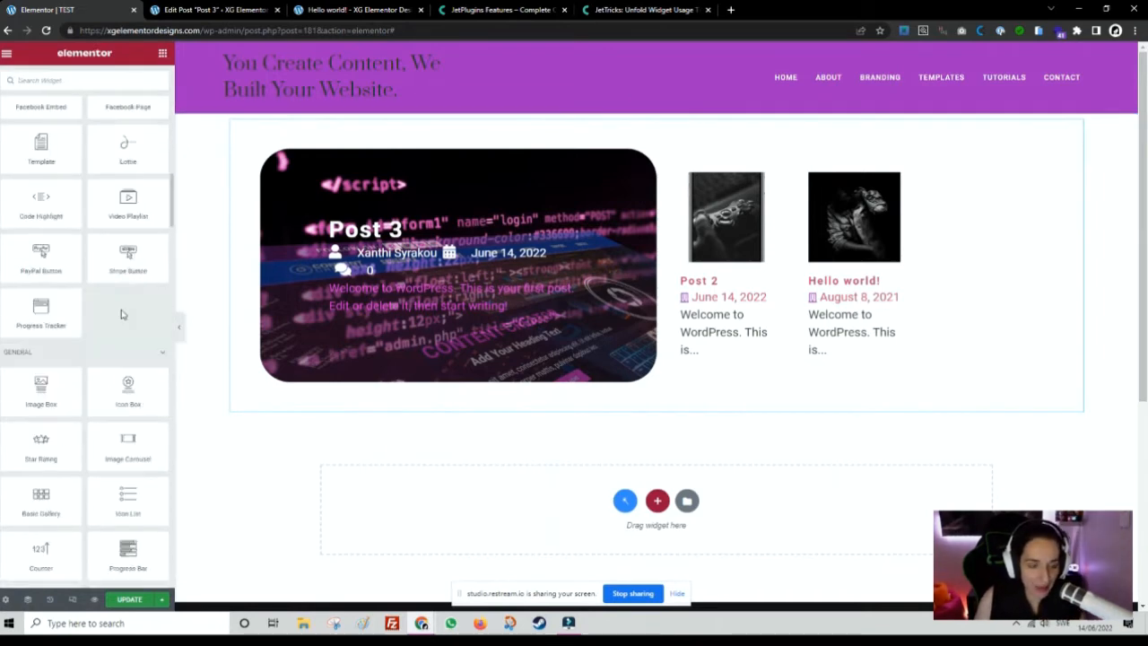
scroll(123, 313, down, 3)
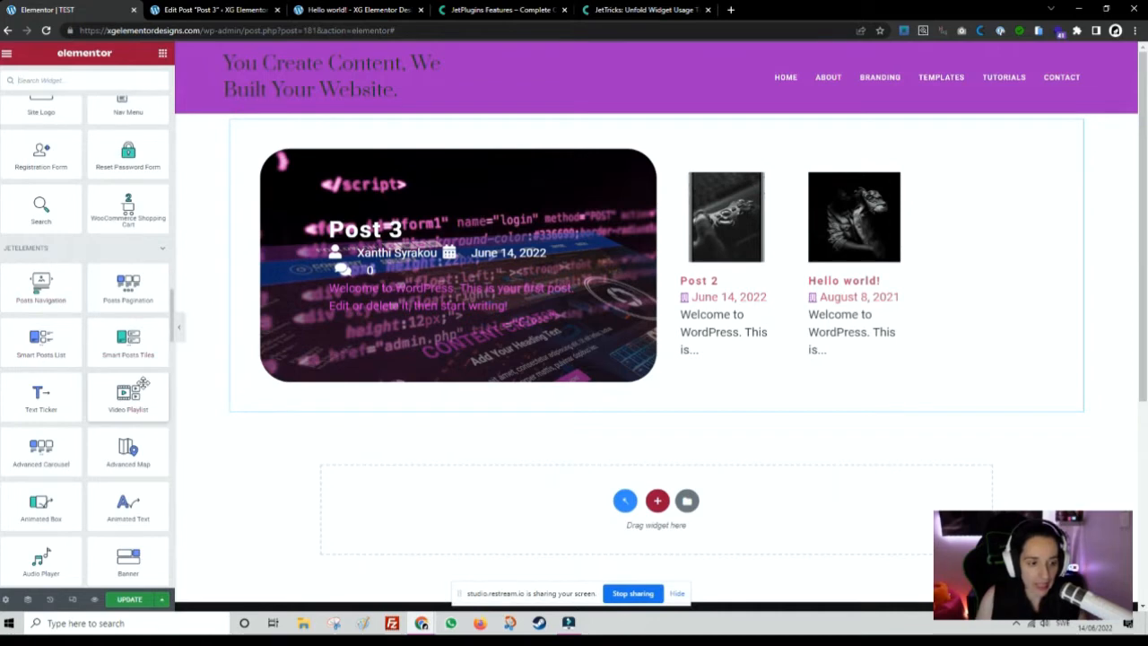
scroll(116, 287, down, 2)
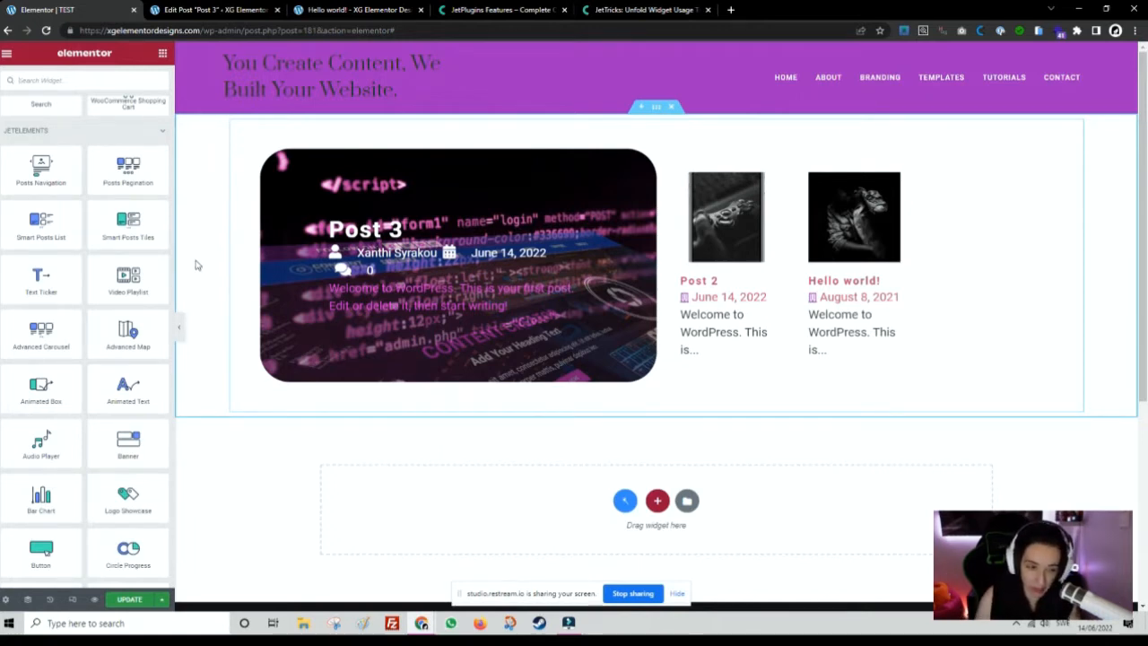
drag(117, 170, 544, 404)
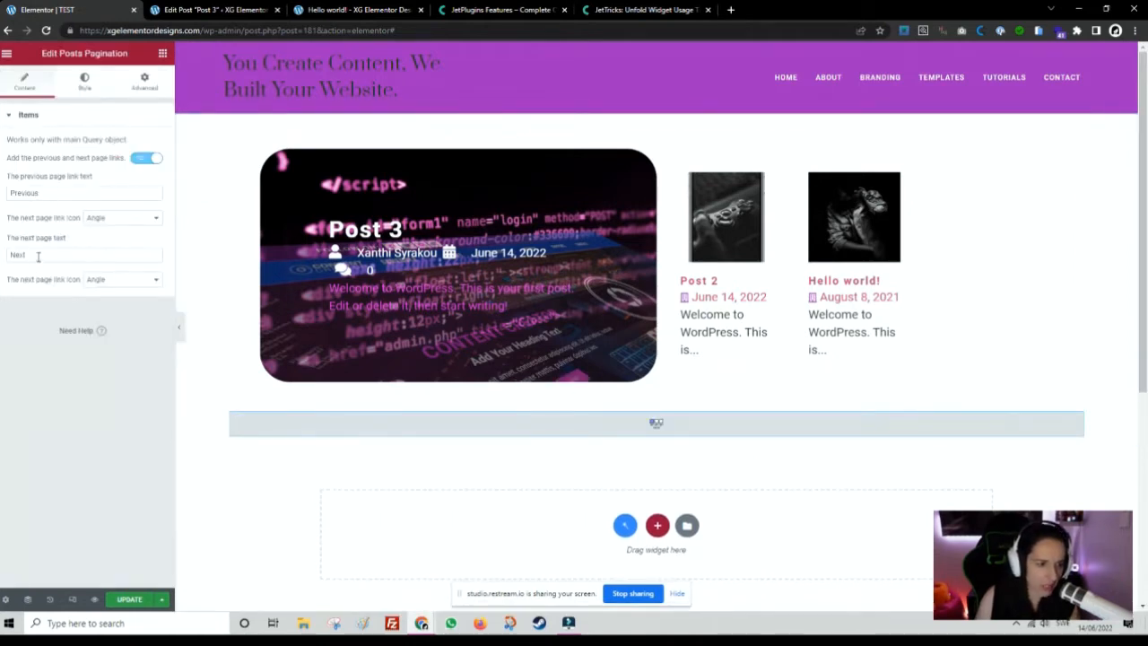
Set the Posts Pagination's previous page link icon to Chevron.
click(84, 81)
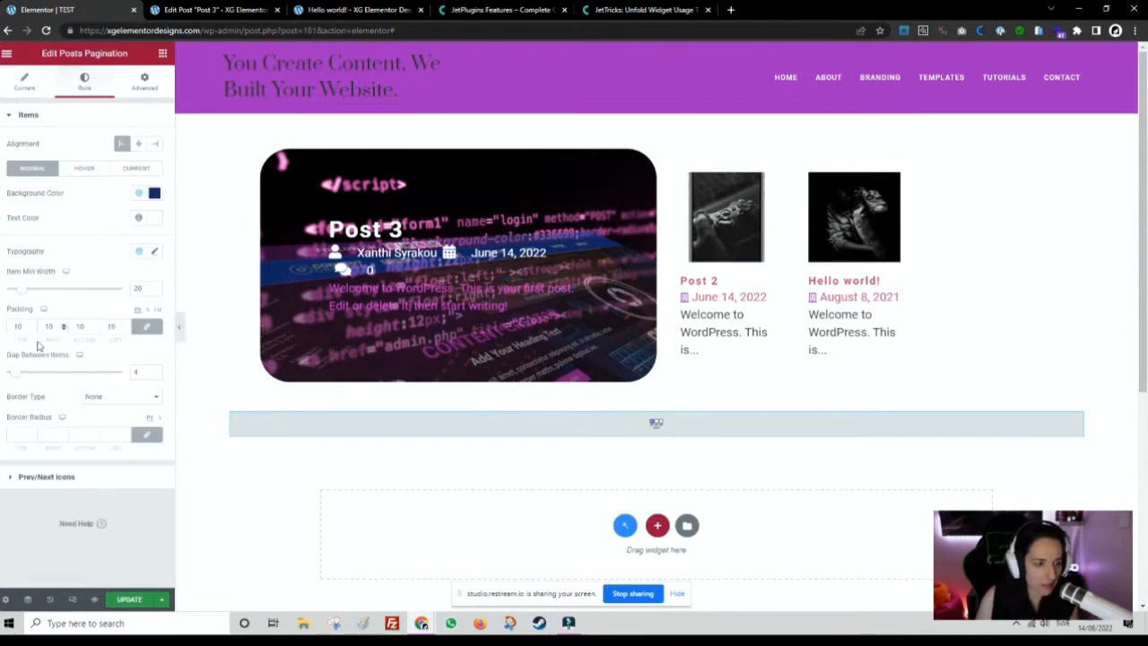
click(27, 83)
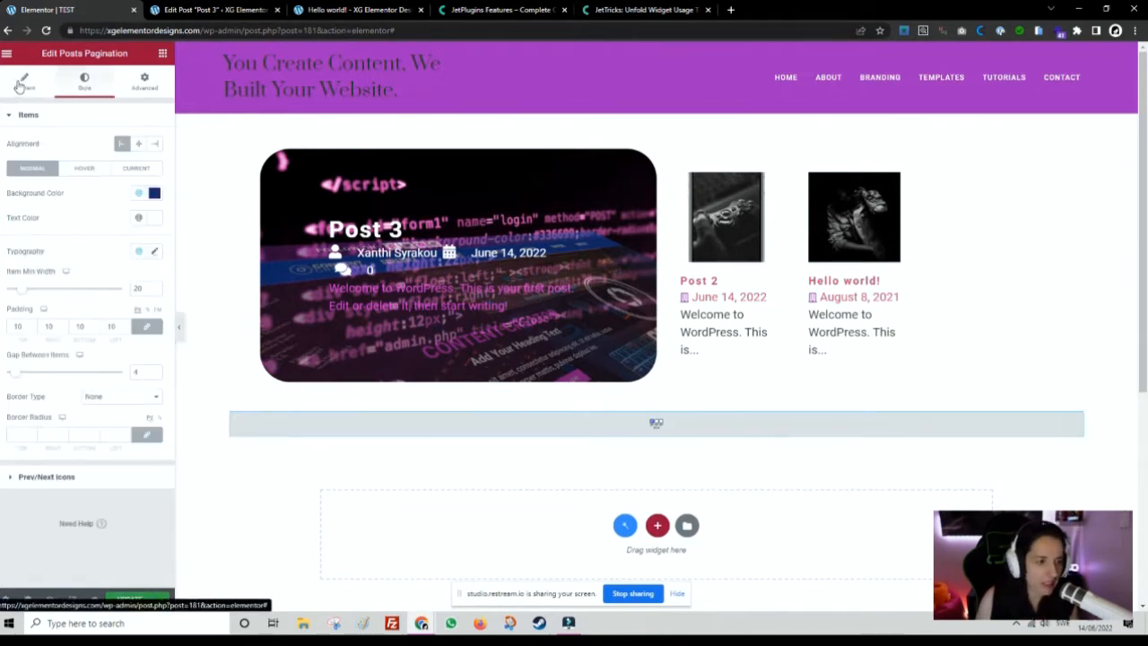
click(119, 218)
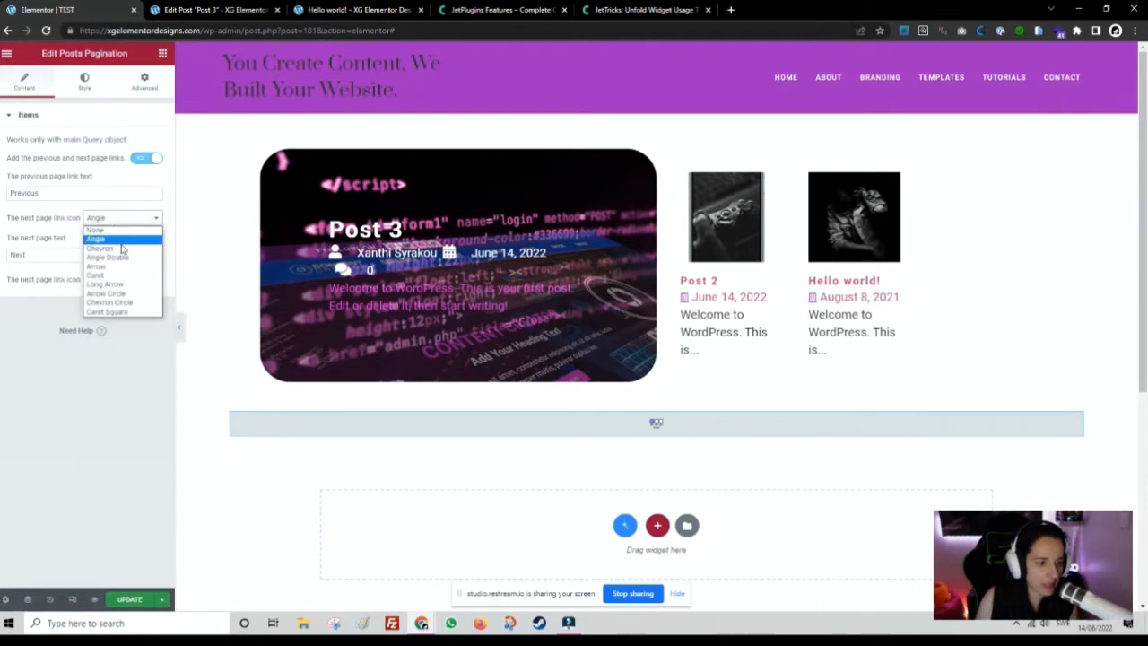
click(113, 250)
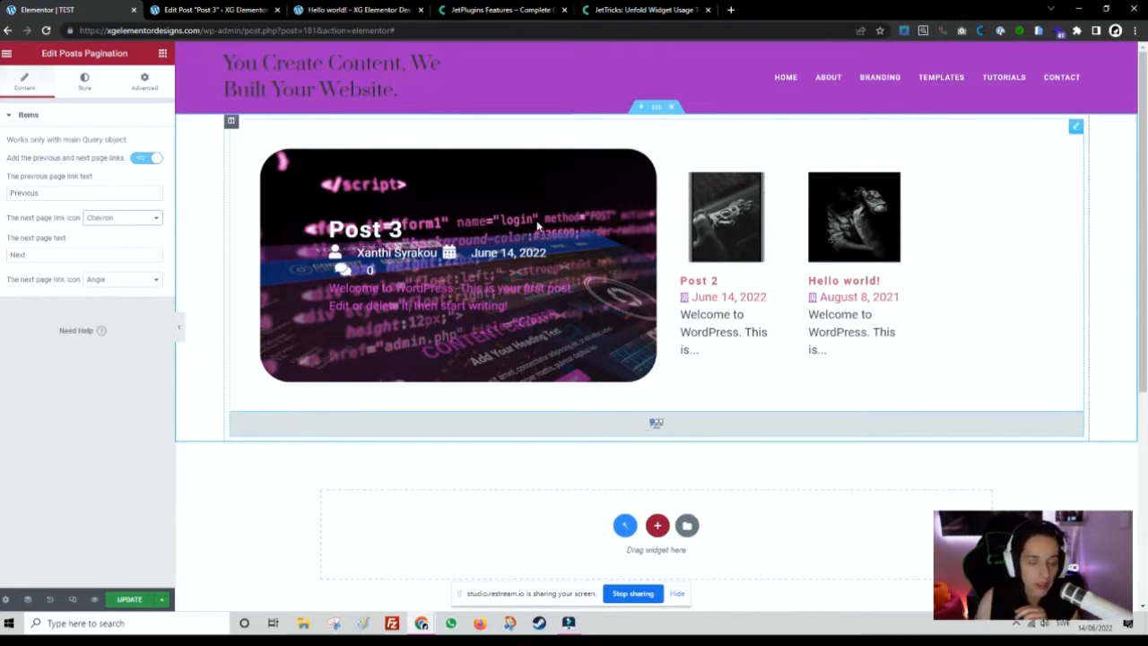
Add the JetElements Smart Posts Tiles widget below the Posts Pagination and try the second layout, with one large tile and smaller tiles beside it.
click(163, 52)
drag(130, 285, 514, 507)
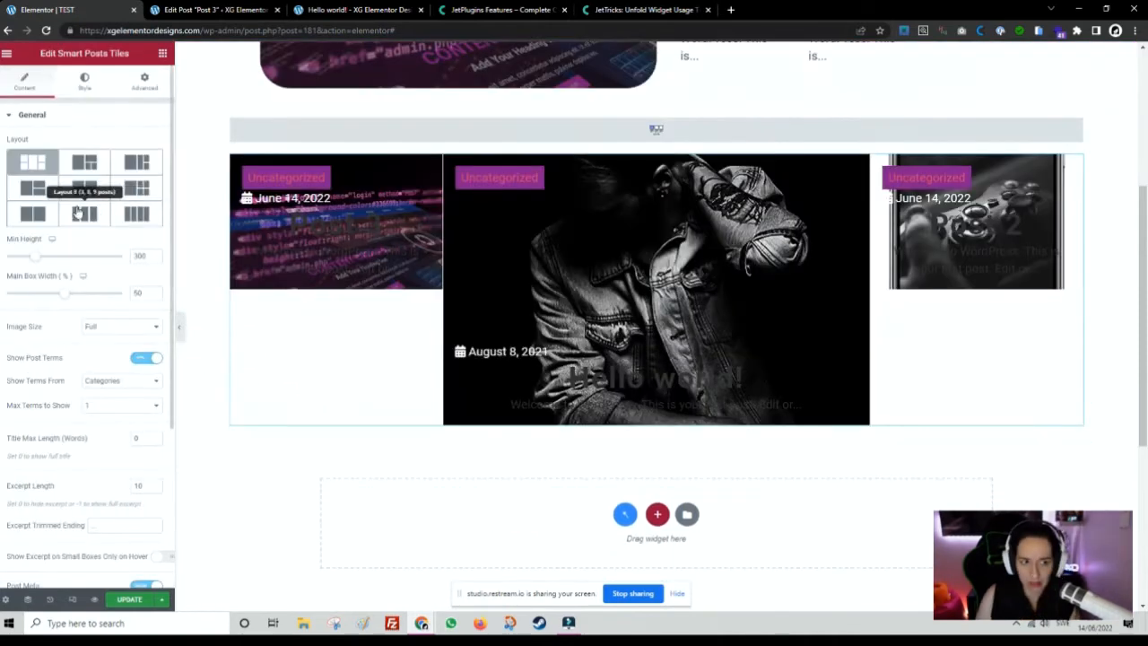
click(87, 163)
scroll(399, 383, up, 1)
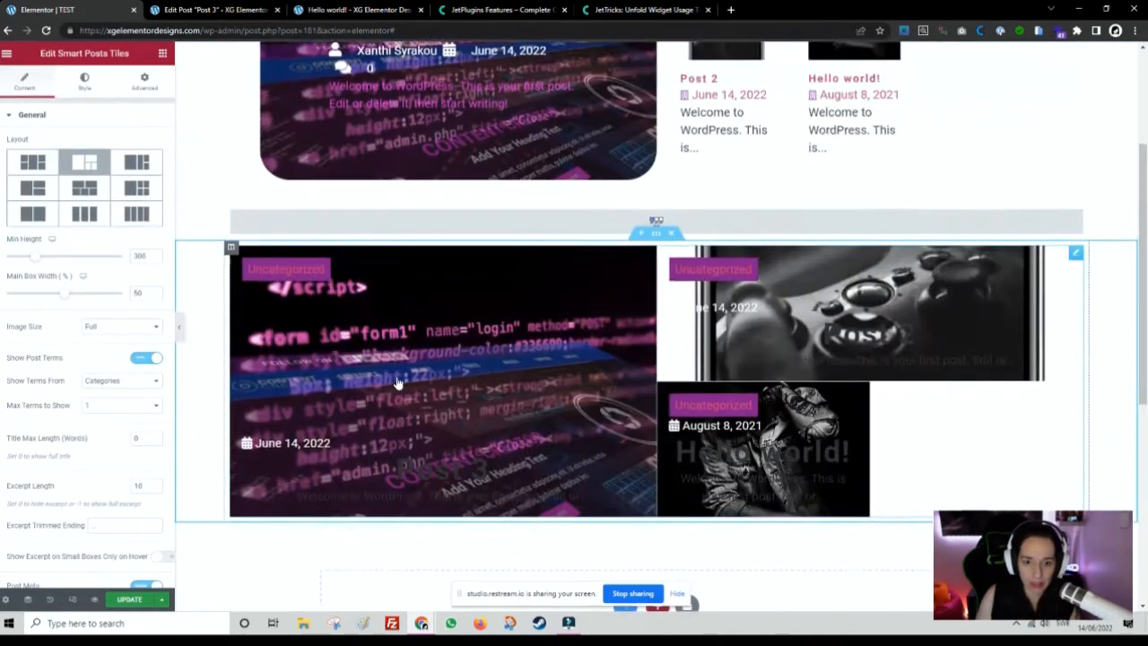
scroll(397, 382, up, 1)
scroll(397, 383, down, 2)
Switch the Smart Posts Tiles to the layout with one large tile beside two stacked wide tiles, and set Min Height to about 356.
click(139, 164)
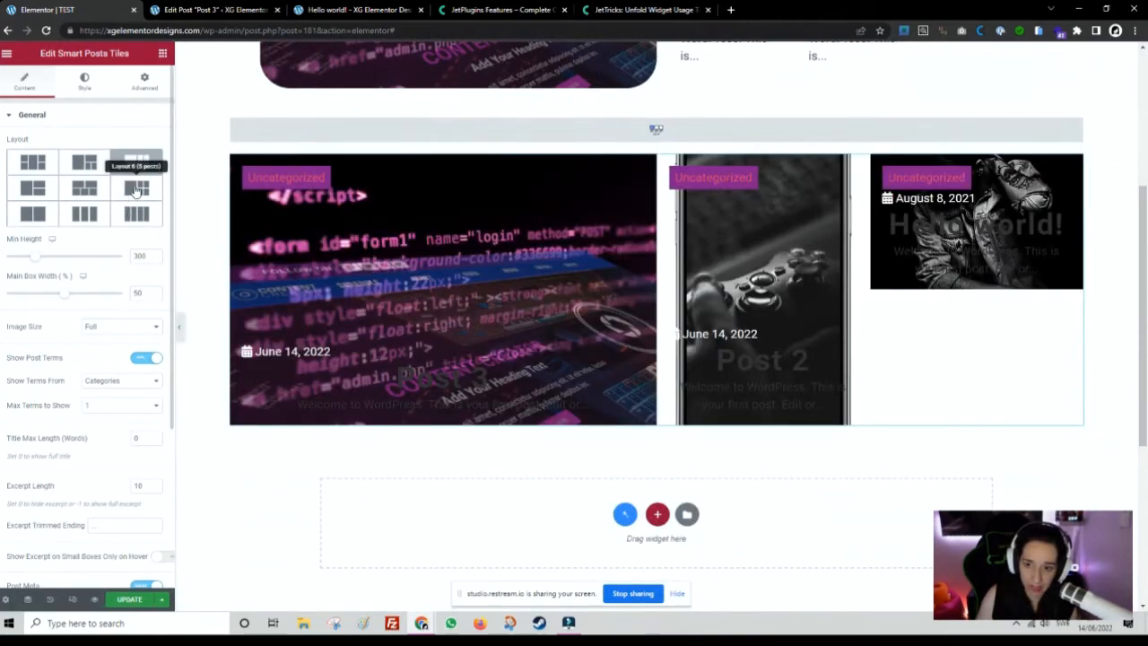
click(32, 213)
click(32, 188)
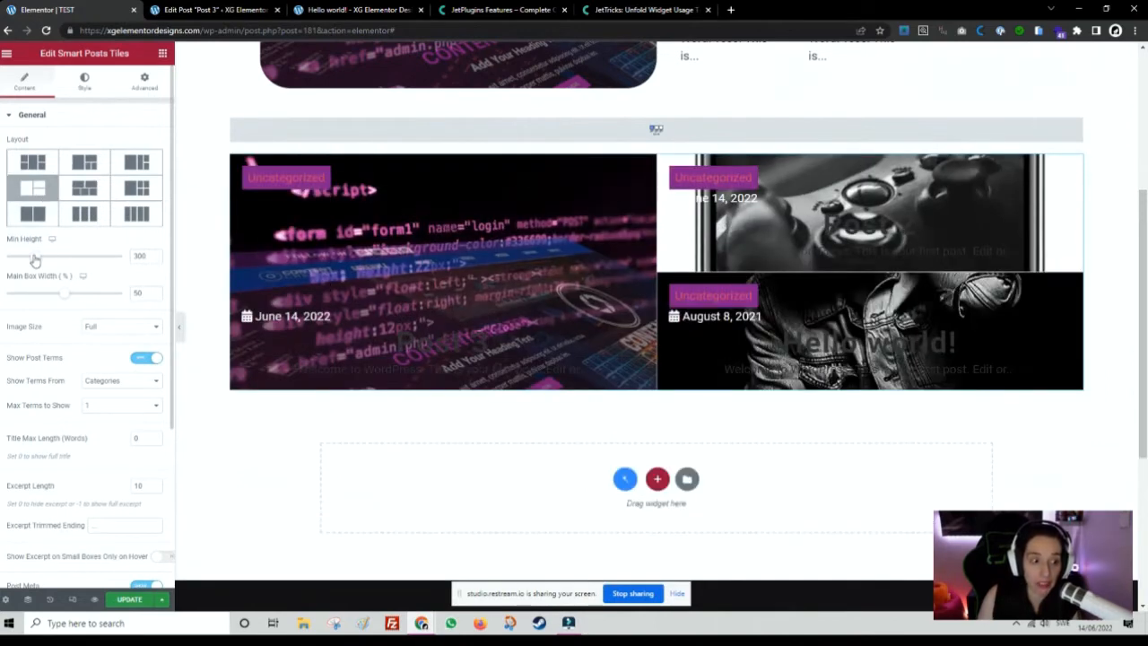
drag(35, 256, 77, 264)
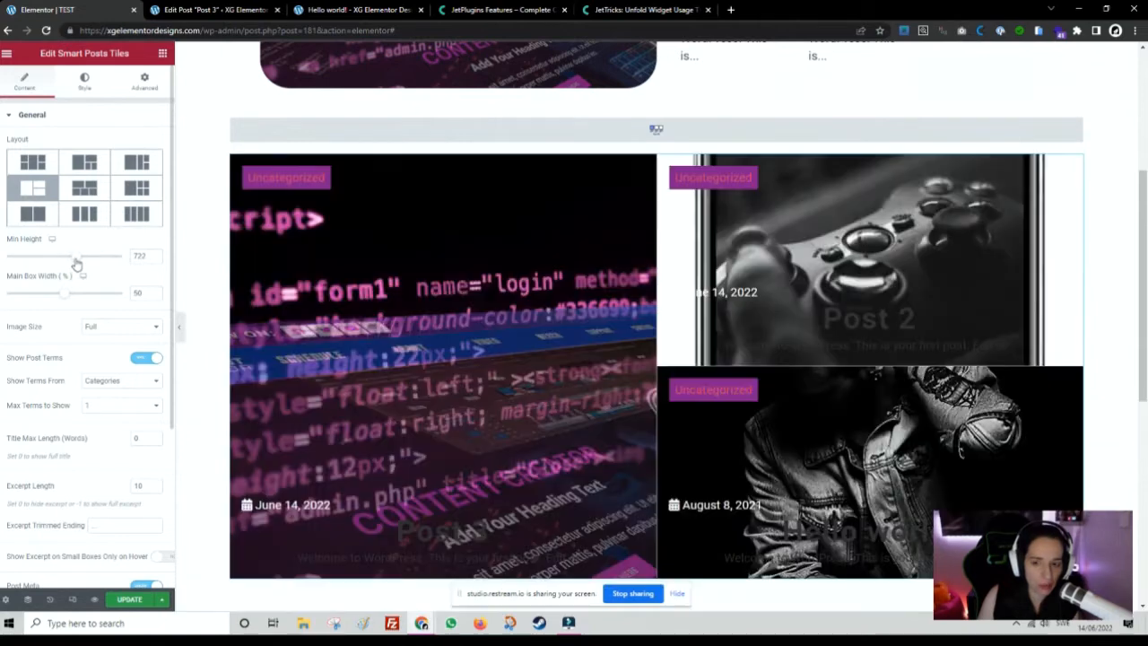
drag(78, 258, 41, 258)
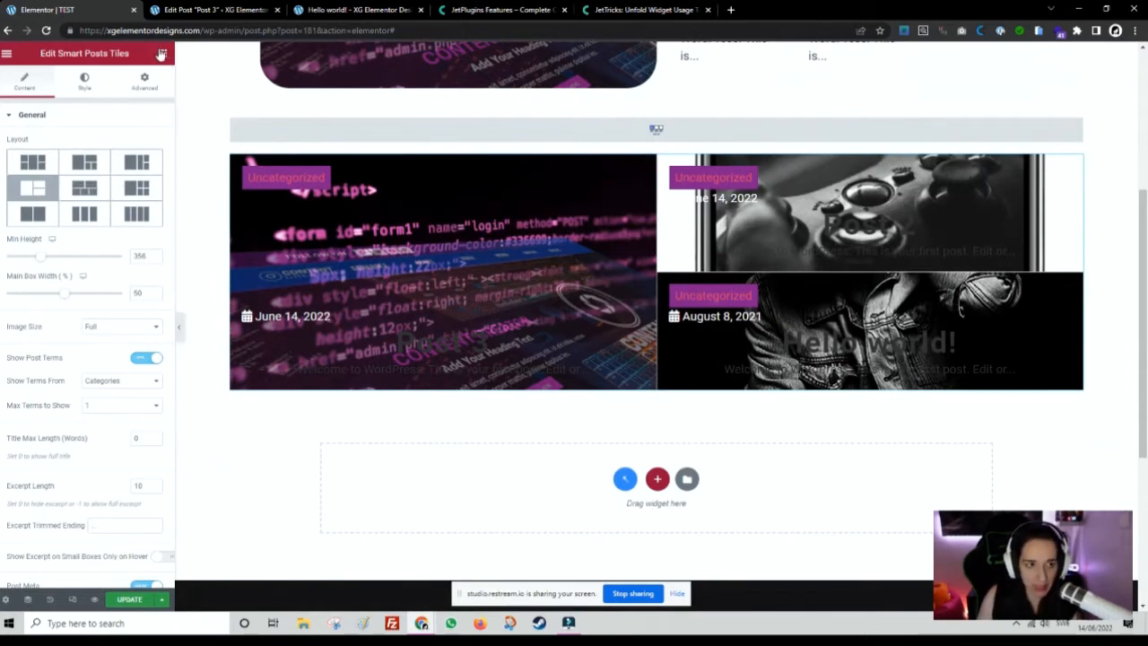
Add the JetElements Text Ticker widget directly below the Smart Posts Tiles.
click(162, 54)
click(161, 159)
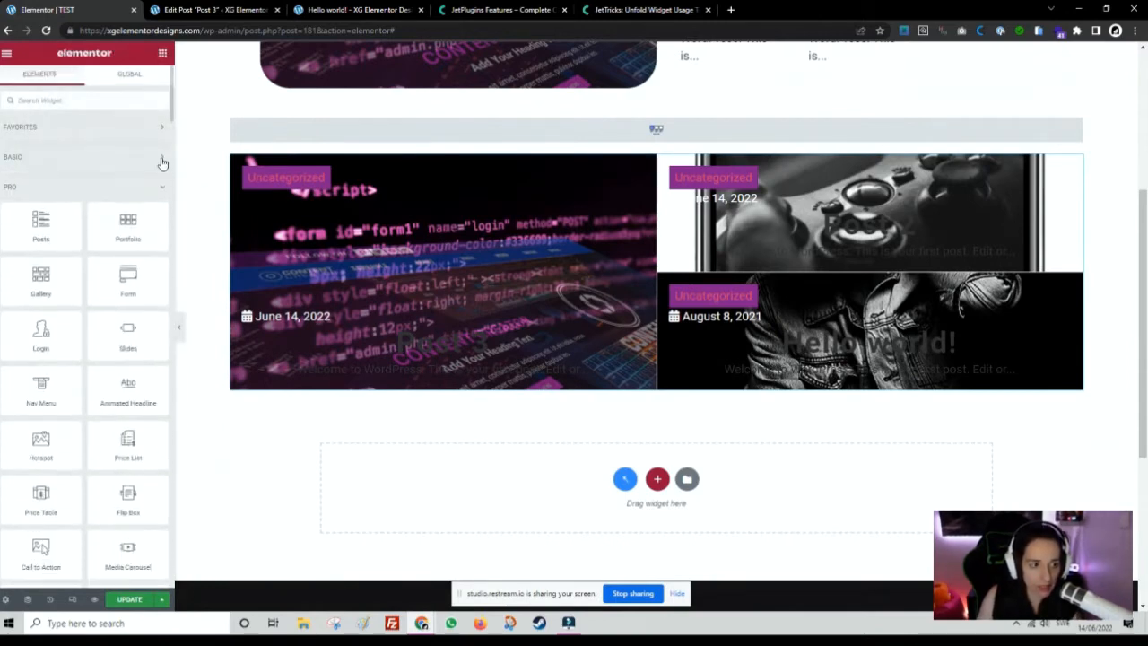
click(160, 187)
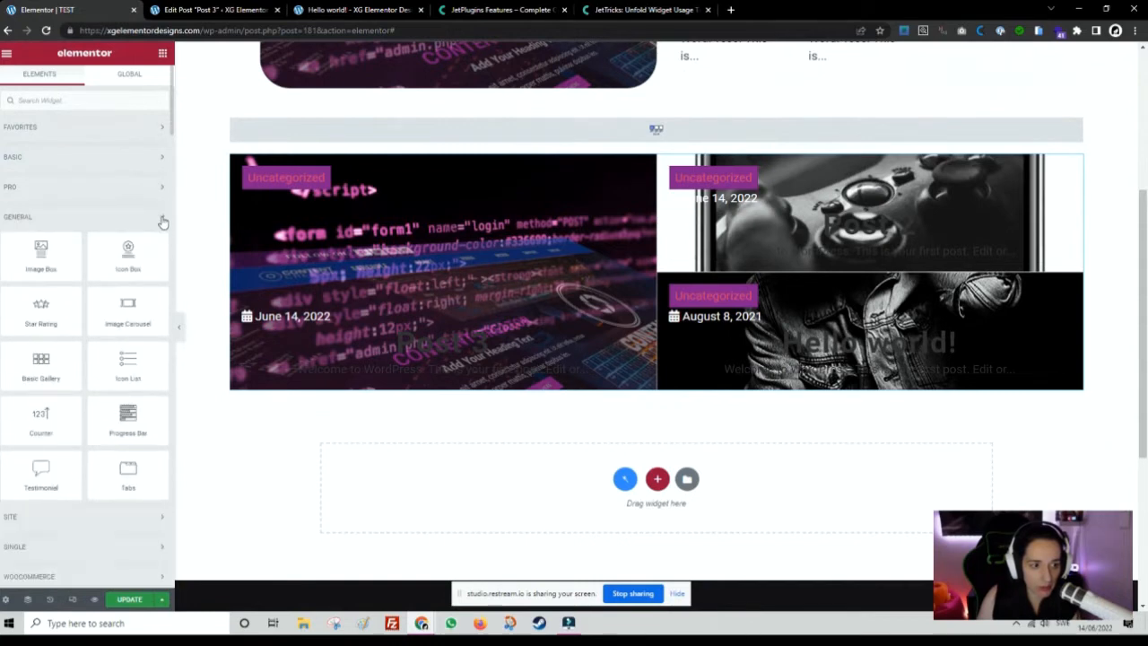
click(163, 221)
scroll(162, 215, down, 2)
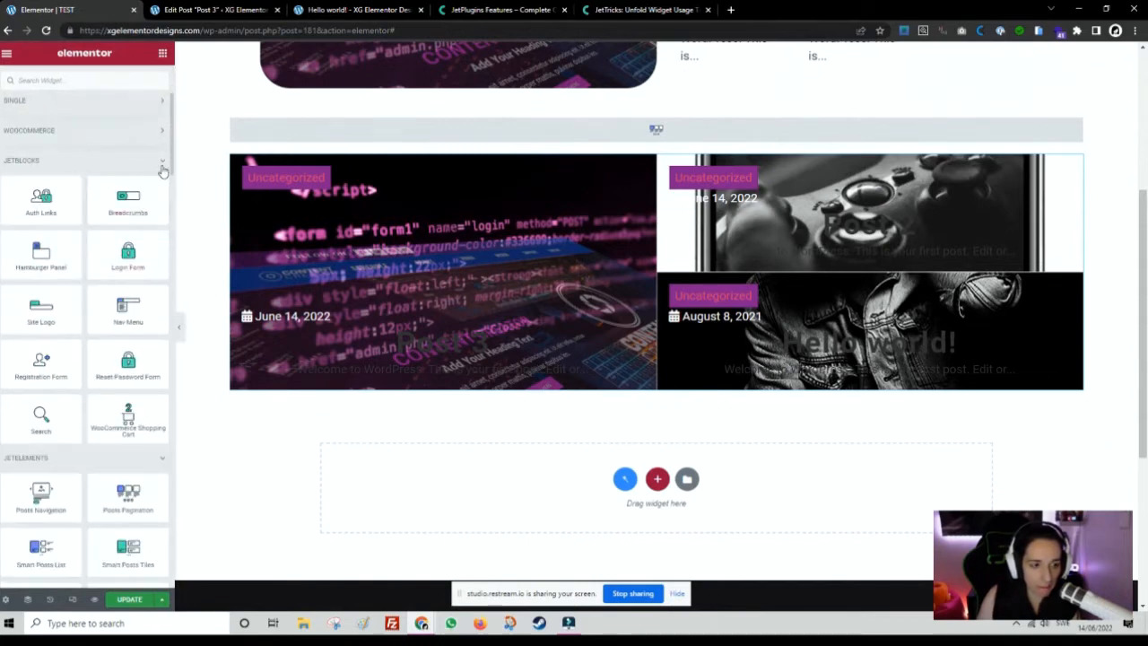
click(162, 165)
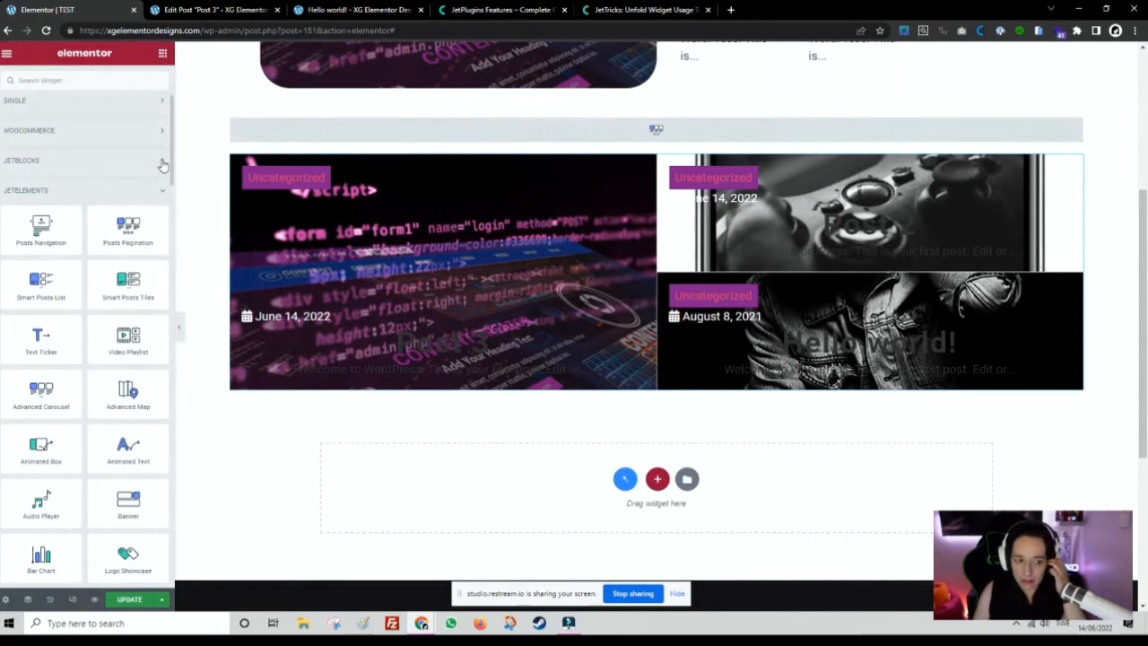
drag(42, 345, 466, 469)
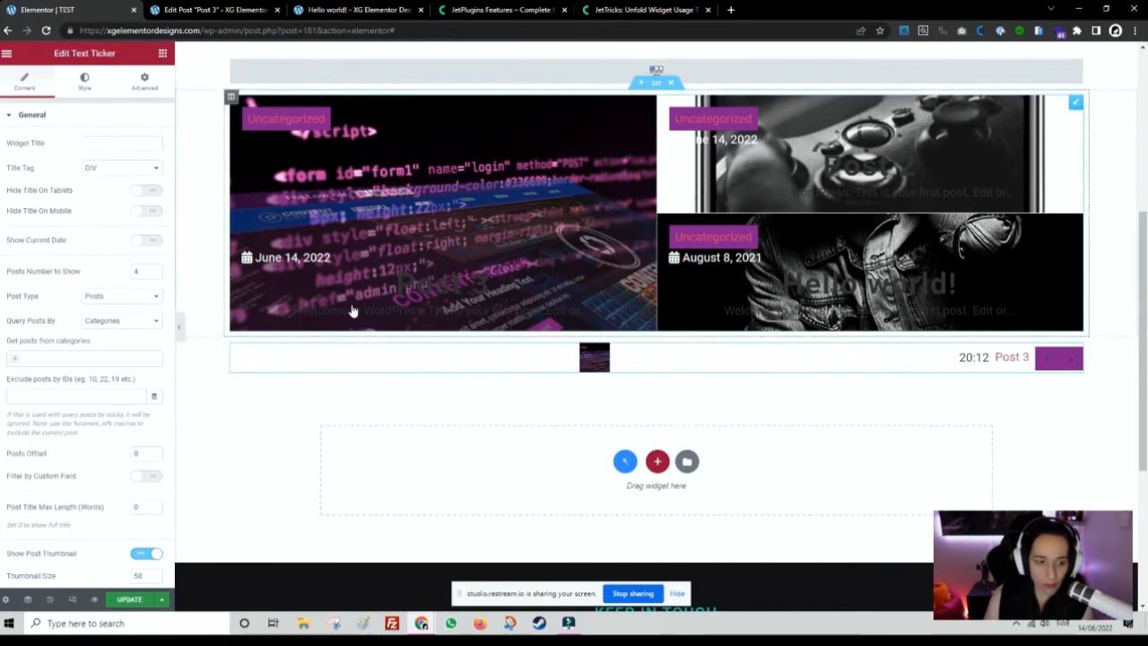
Review the Text Ticker's content options, keeping Post Type on Posts and Query Posts By on Categories.
click(97, 297)
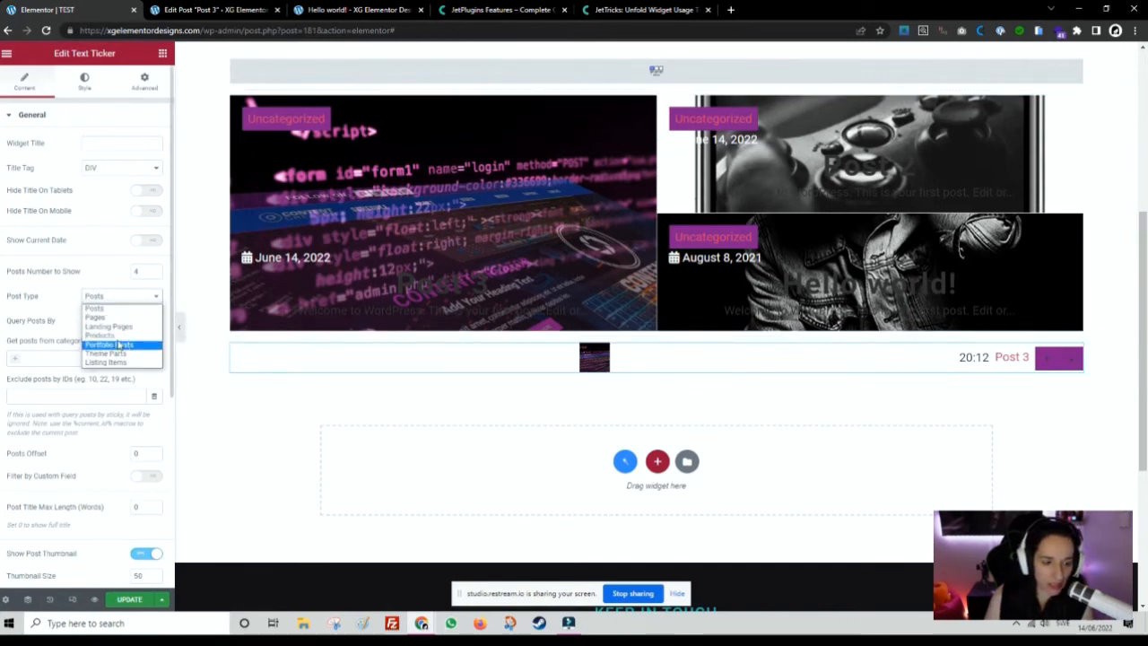
click(97, 307)
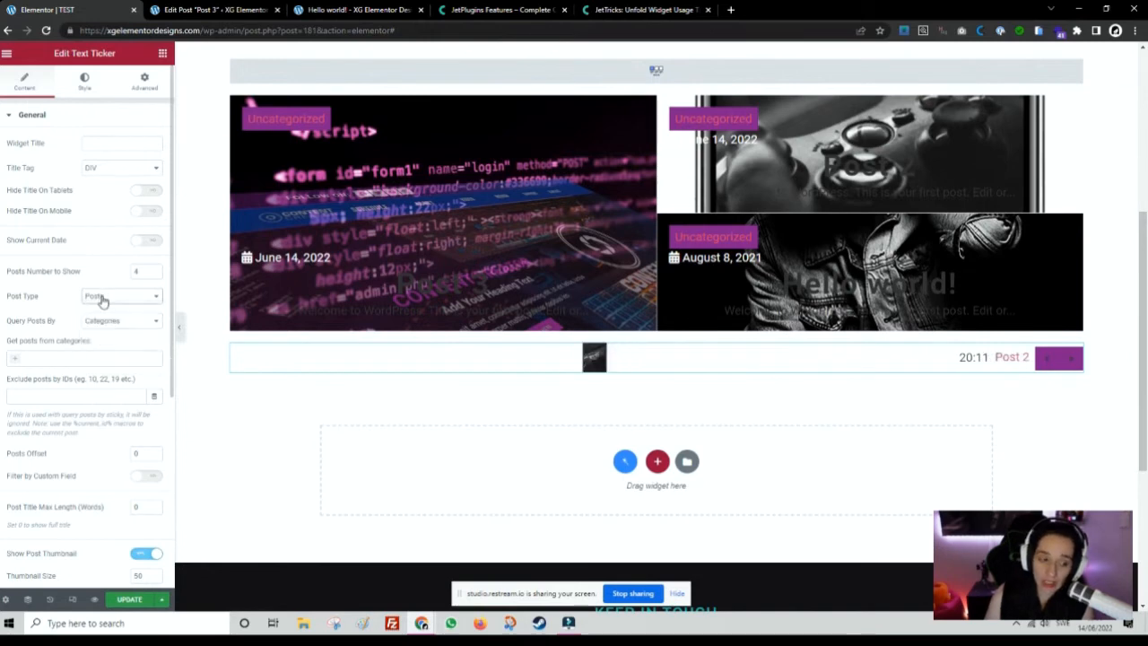
click(124, 321)
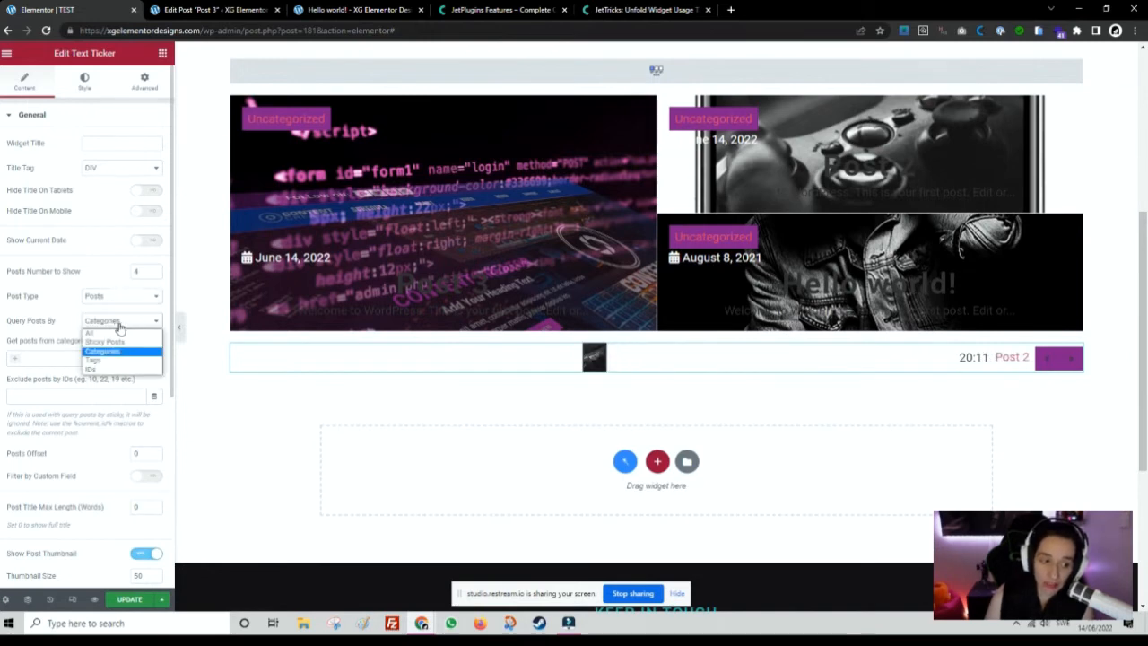
click(121, 325)
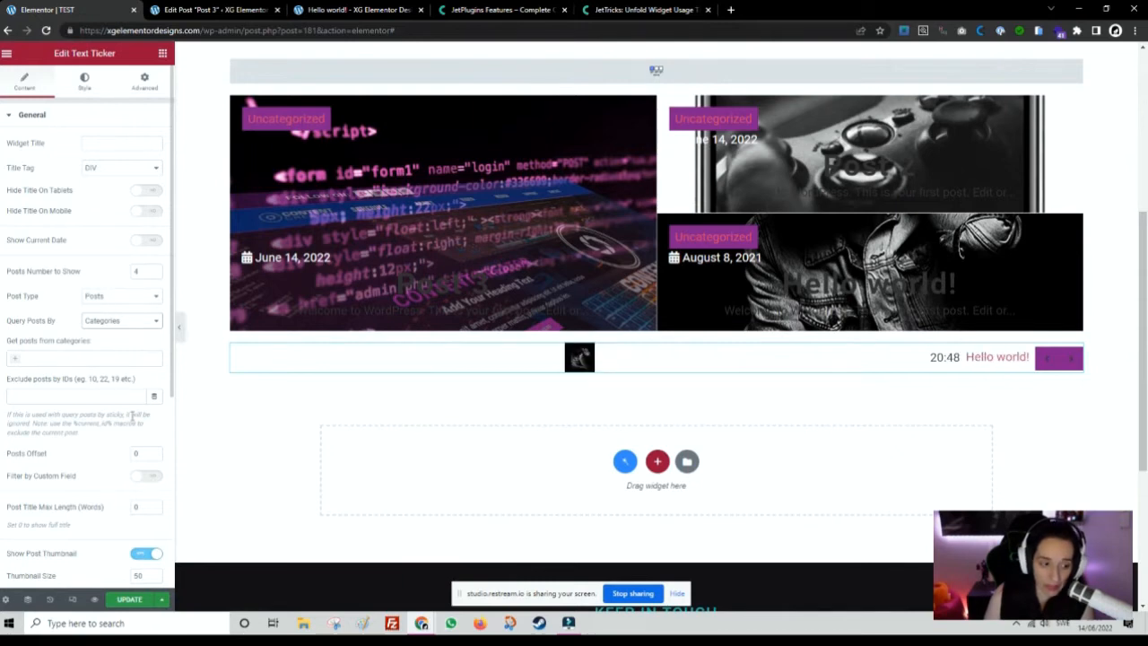
scroll(94, 462, down, 2)
scroll(95, 462, down, 3)
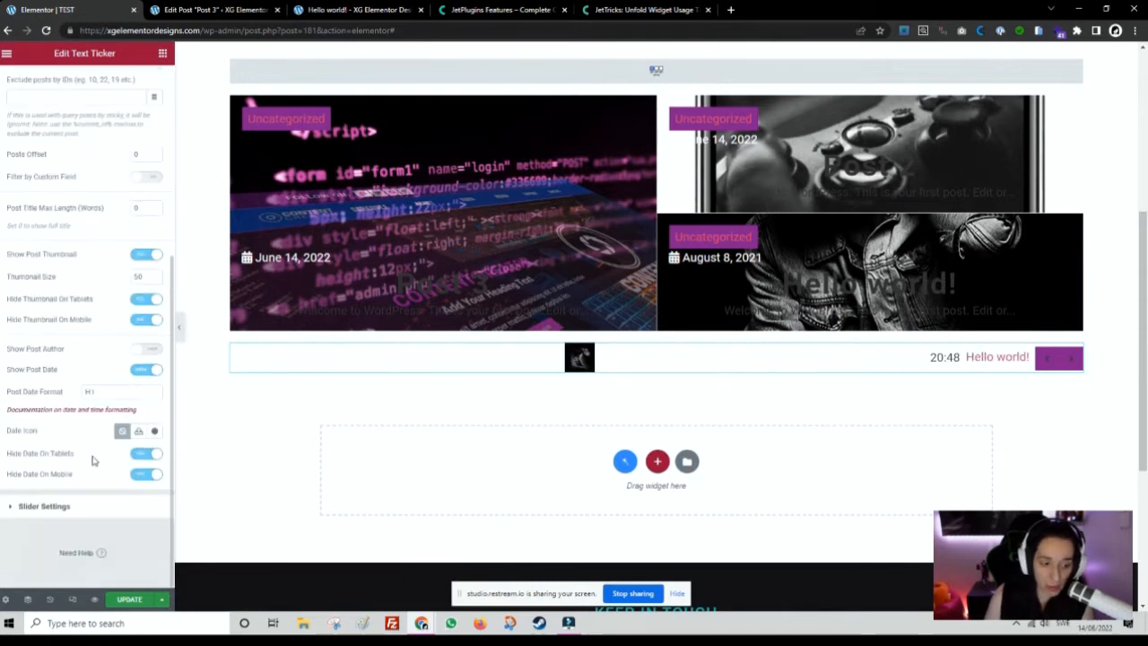
Turn the Text Ticker's post thumbnail off and back on.
click(146, 256)
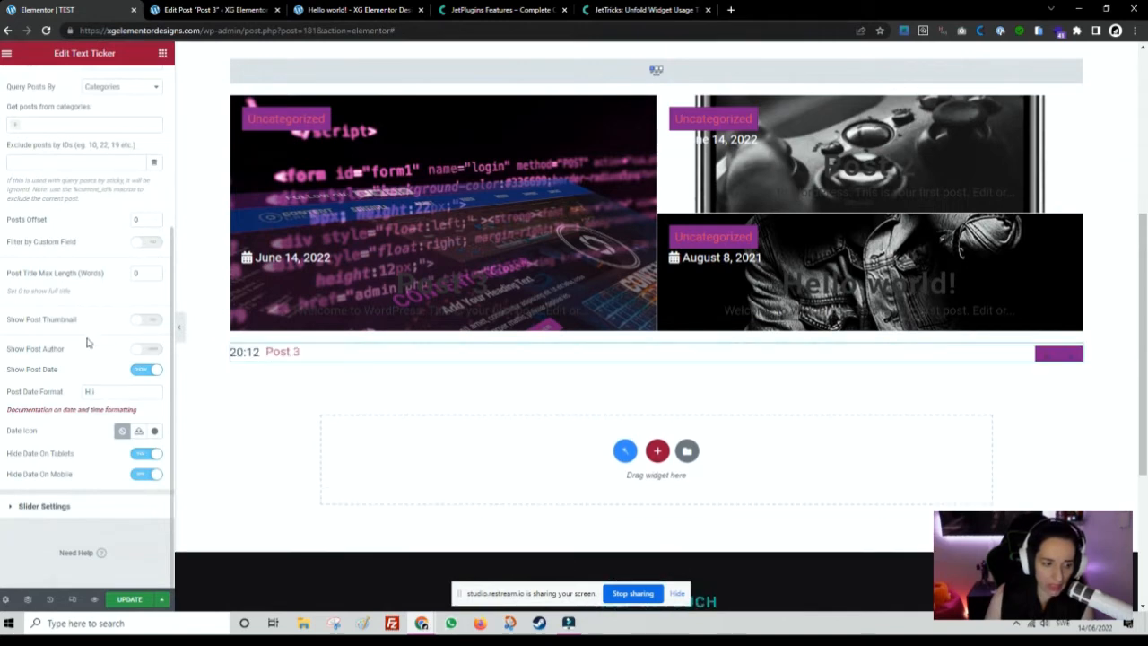
click(144, 319)
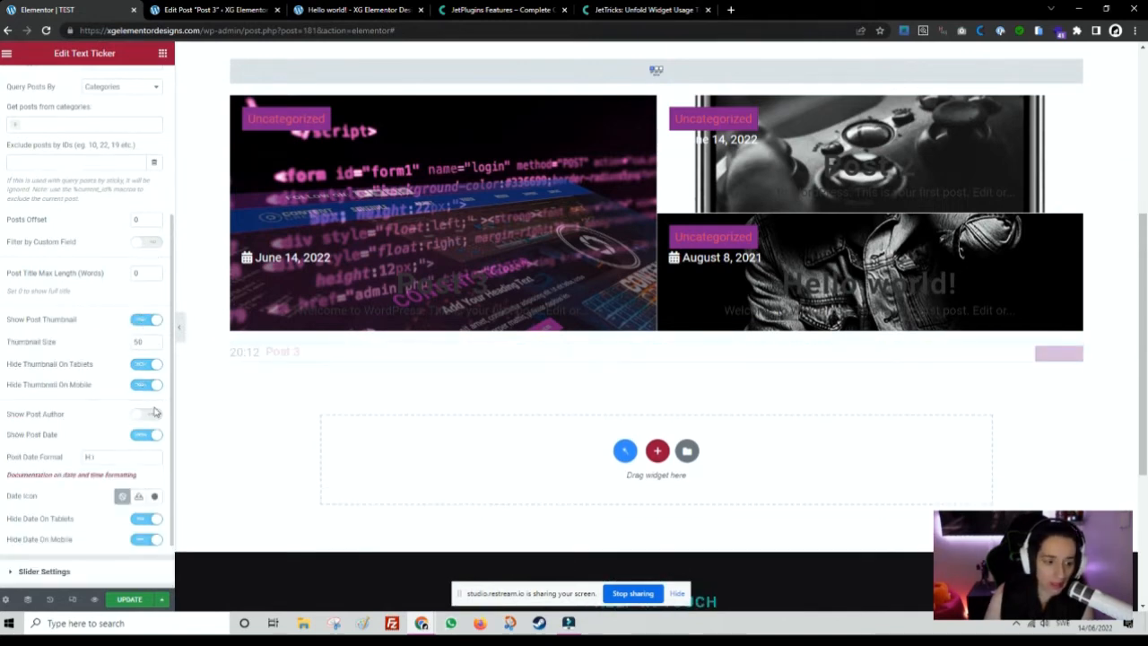
scroll(133, 429, down, 1)
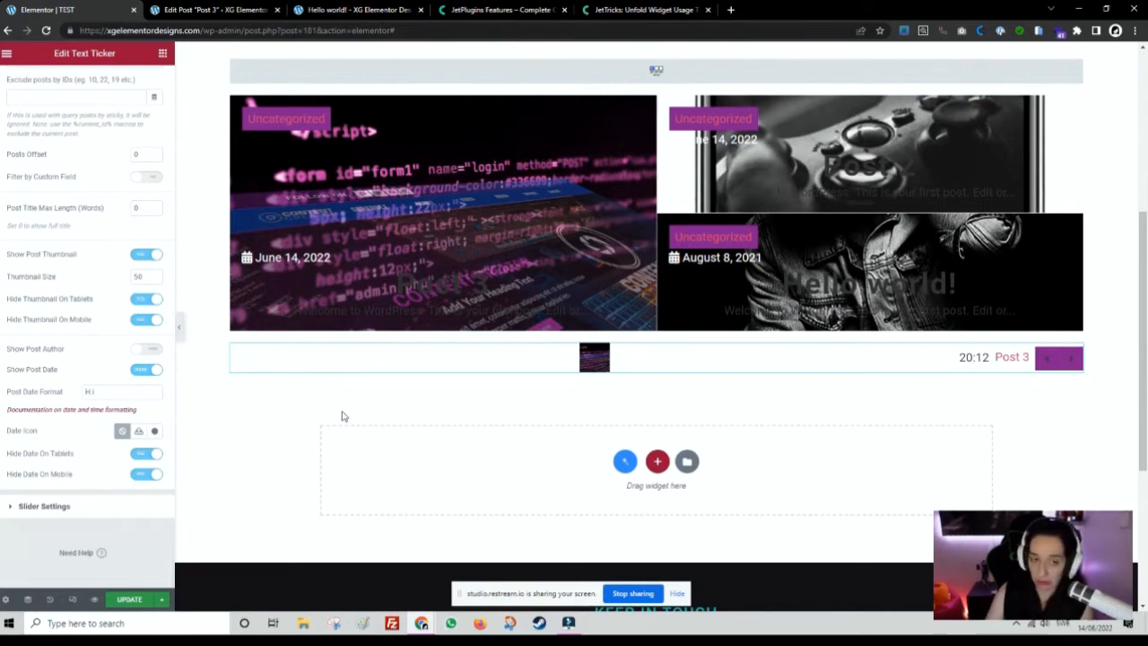
Add the JetElements Video Playlist widget directly below the Text Ticker.
click(162, 53)
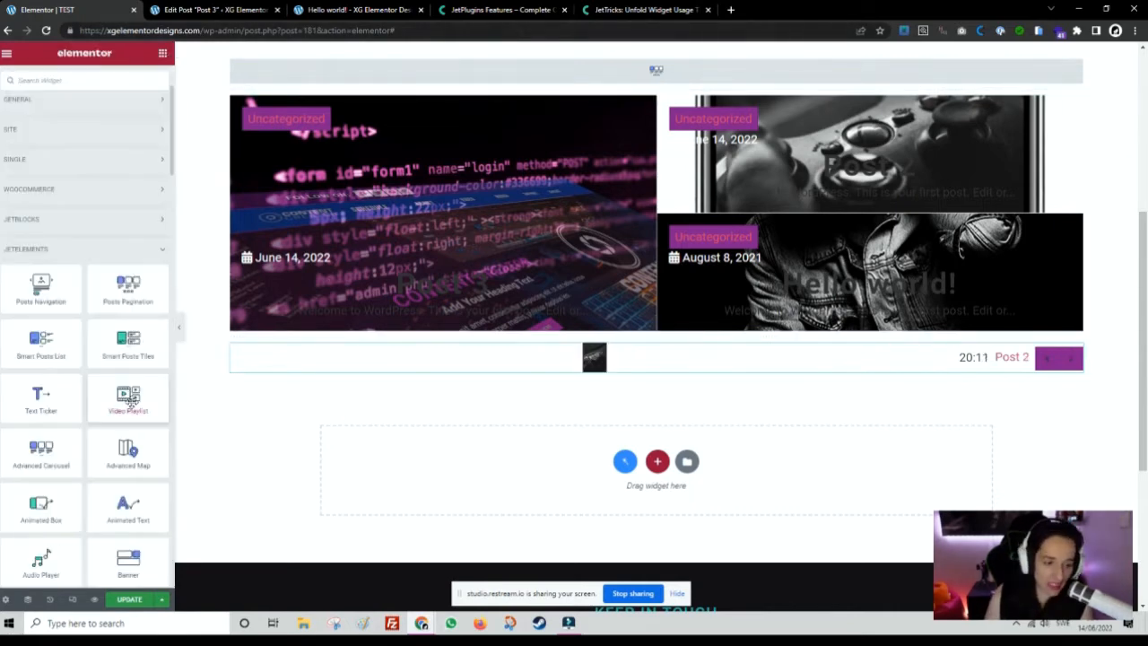
drag(128, 395, 564, 480)
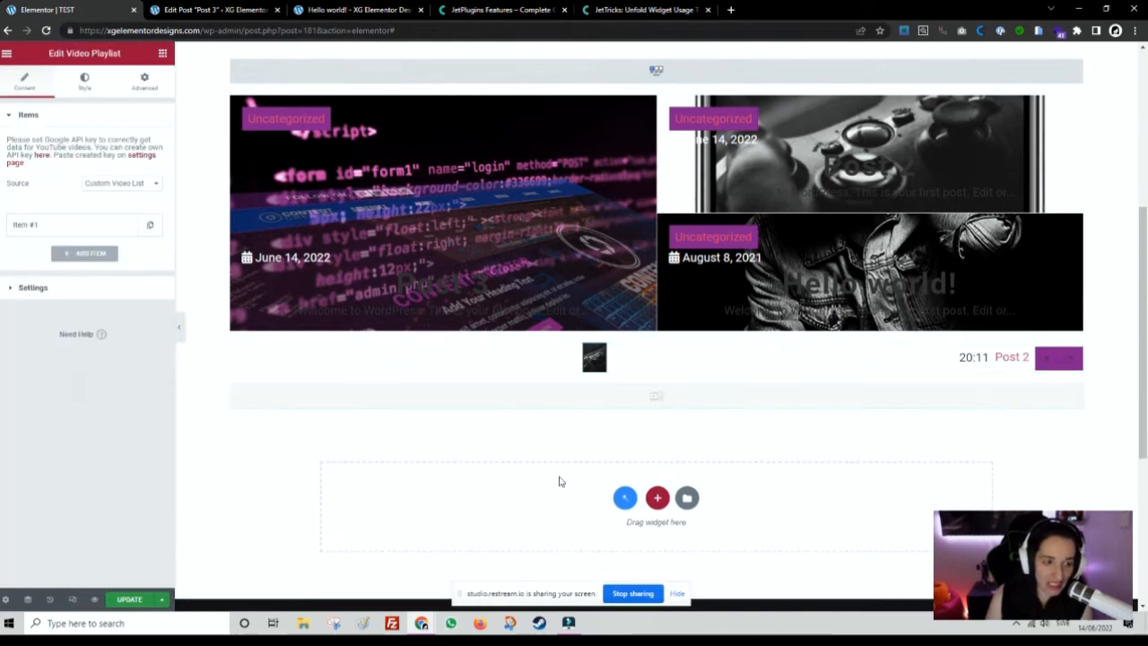
scroll(536, 471, down, 2)
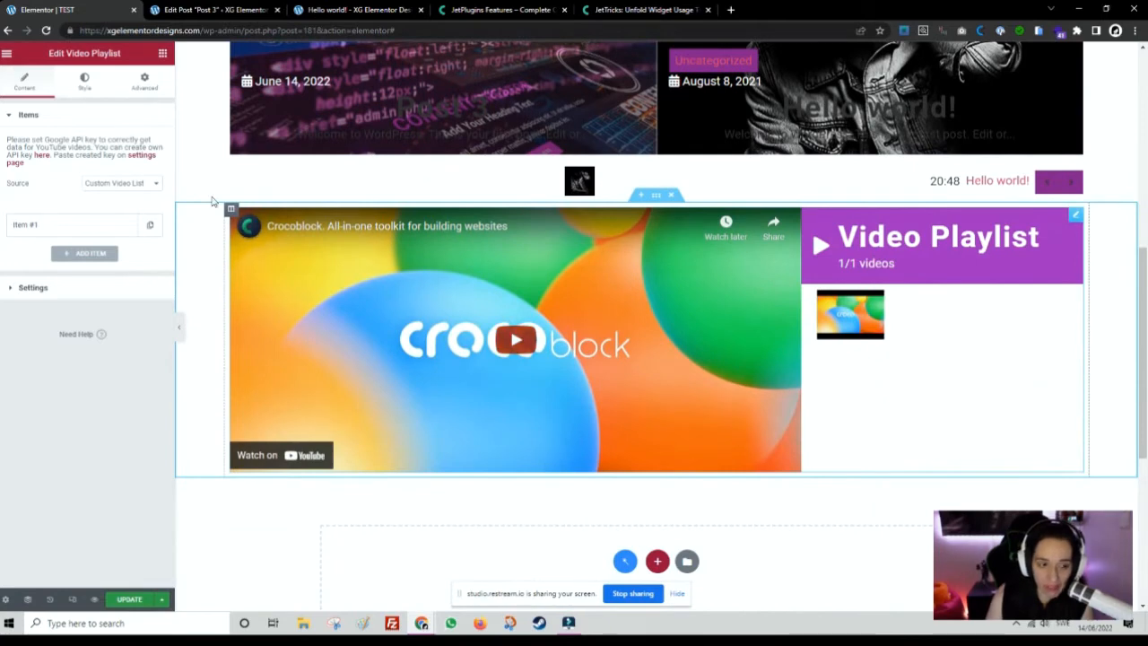
Try the YouTube Channel or Playlist source with a pasted YouTube URL, and return the Video Playlist source to Custom Video List.
click(121, 184)
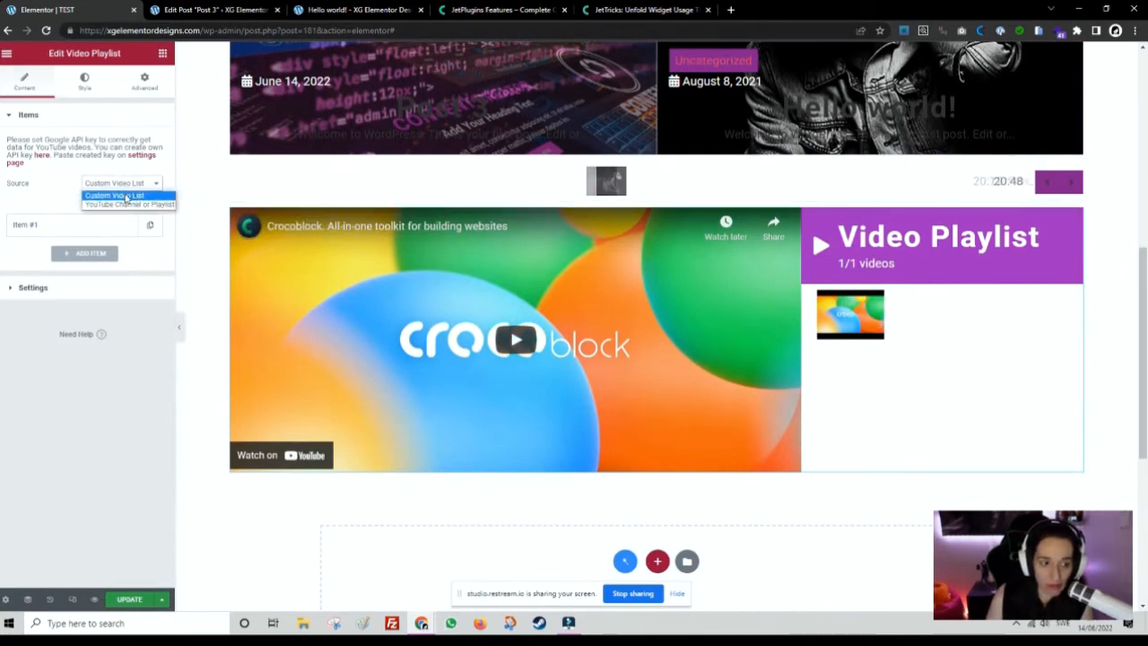
click(126, 204)
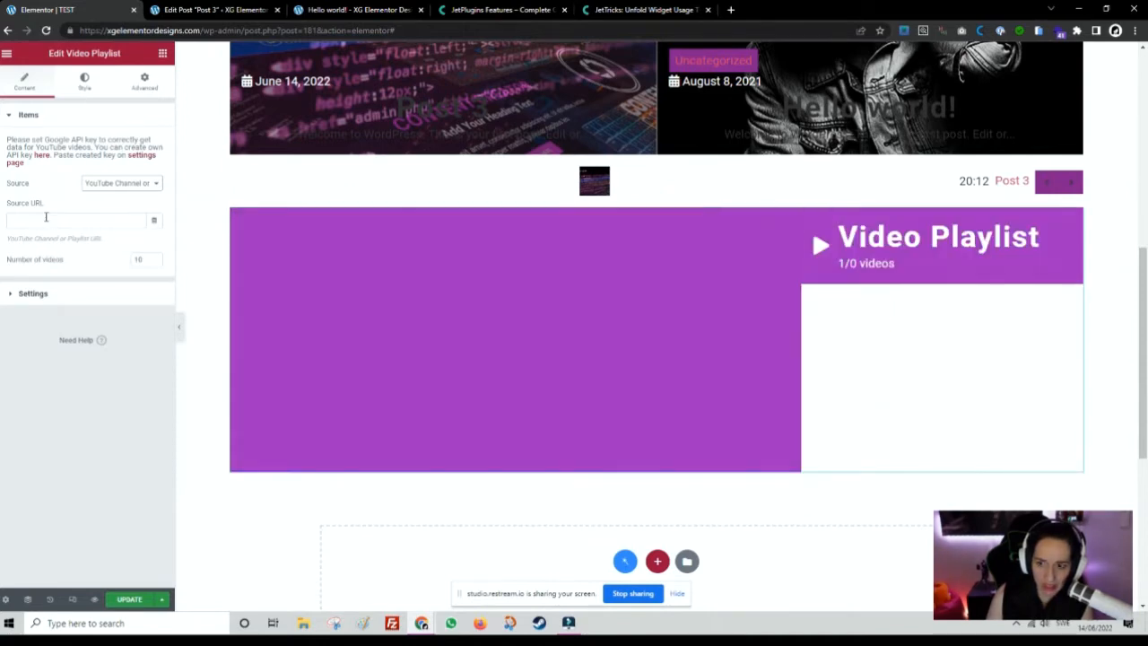
click(46, 216)
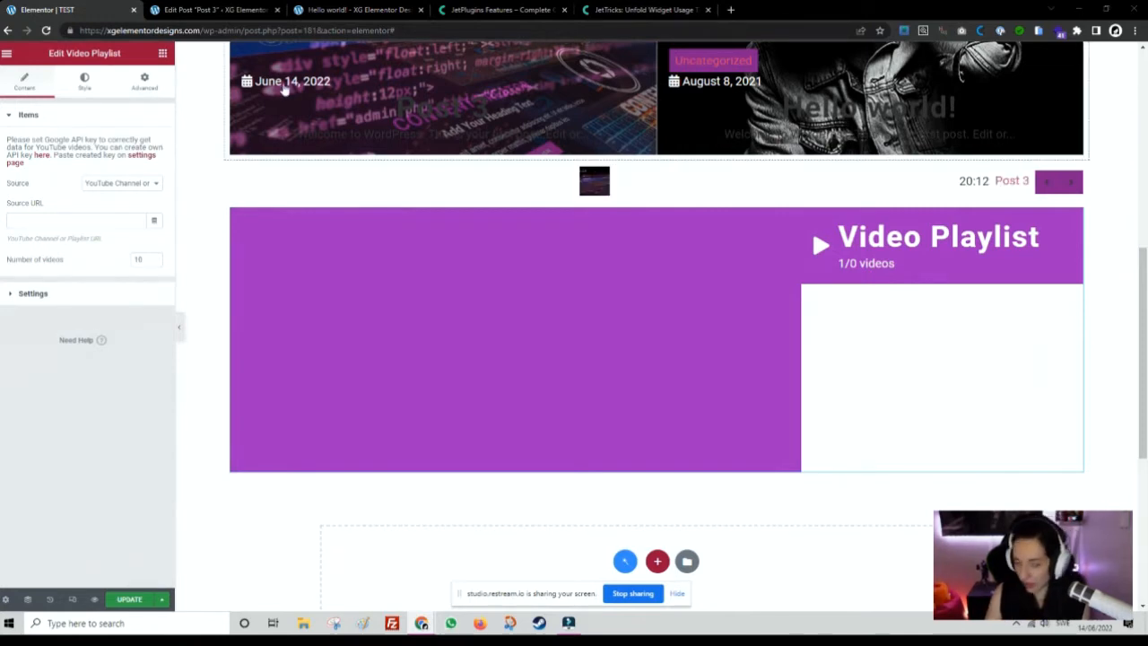
click(96, 223)
key(ctrl+v)
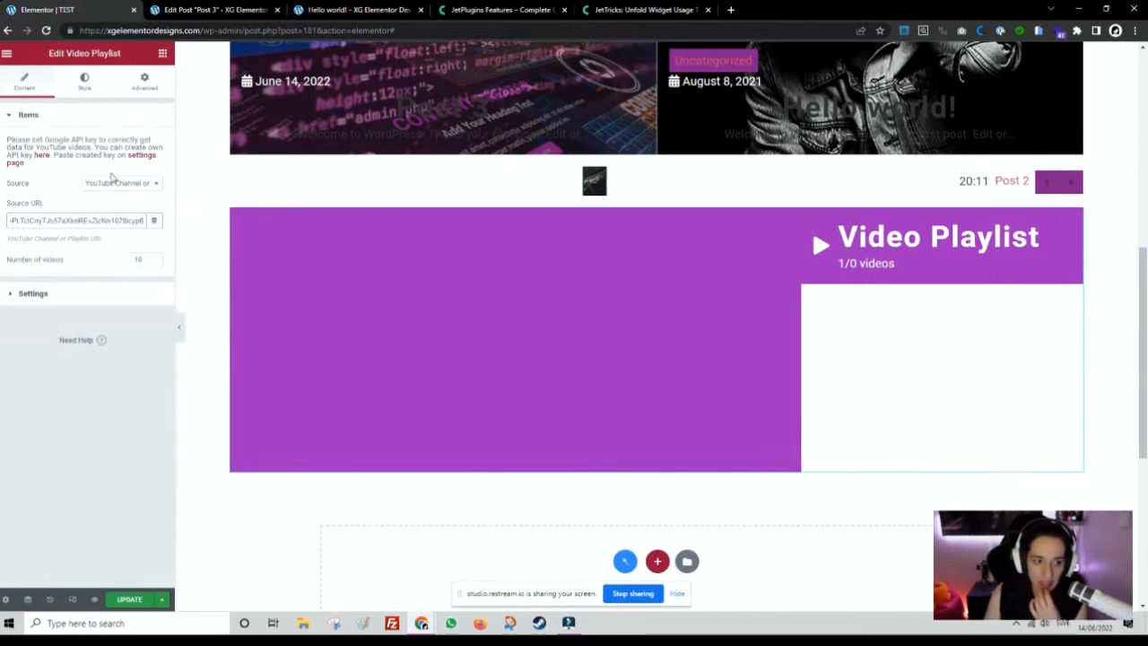
click(113, 182)
click(67, 148)
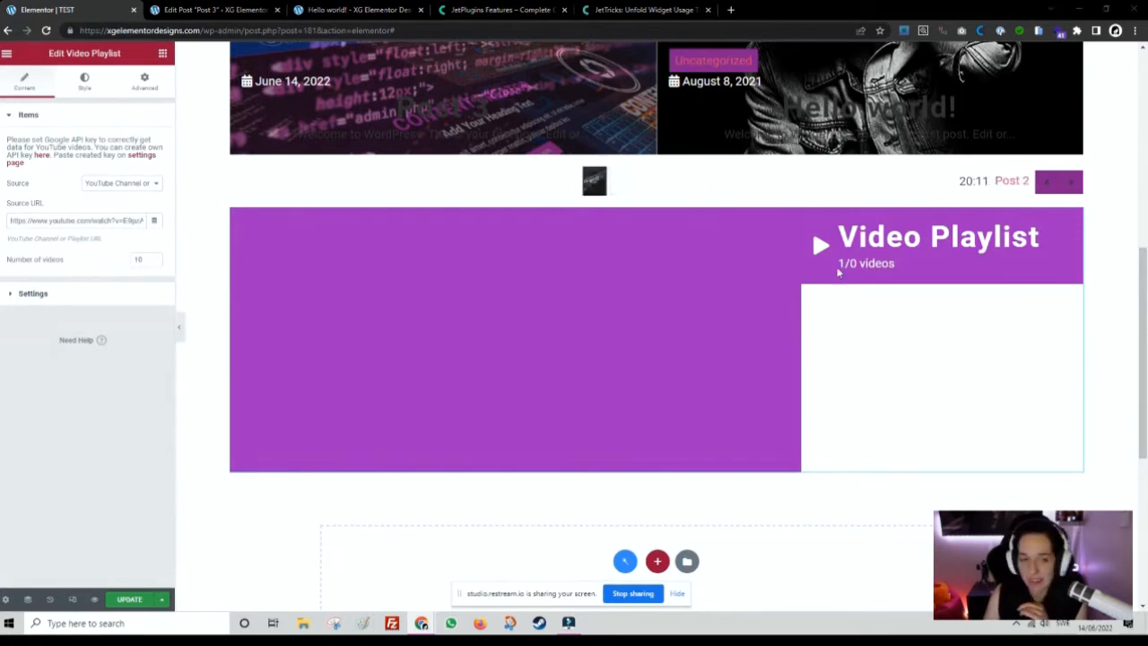
click(113, 184)
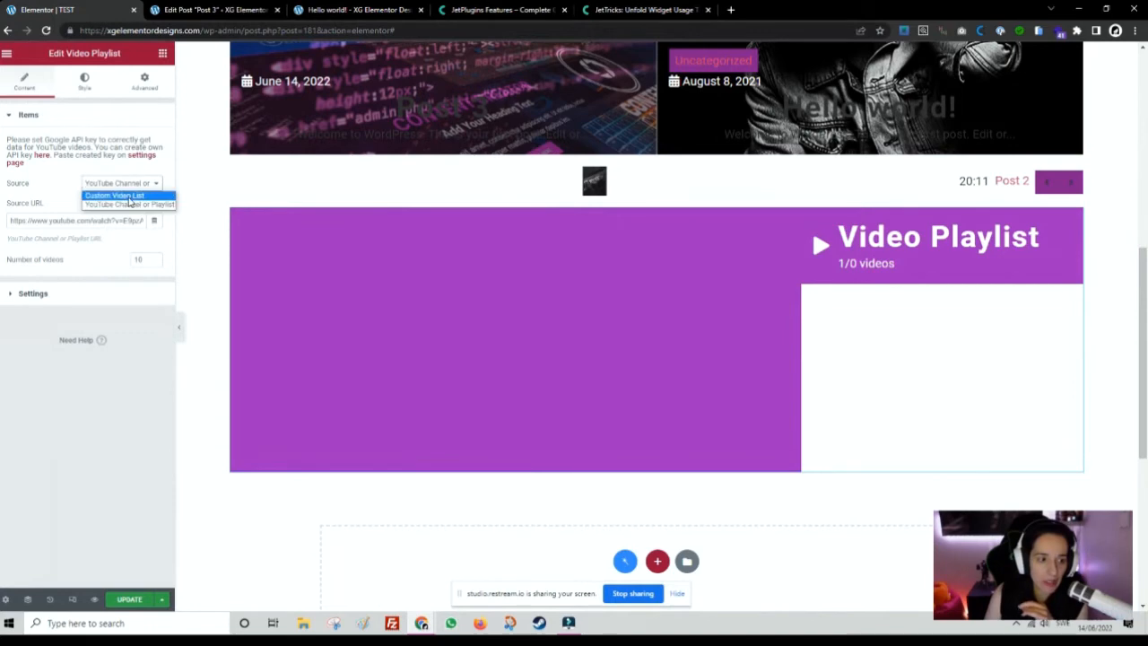
click(115, 202)
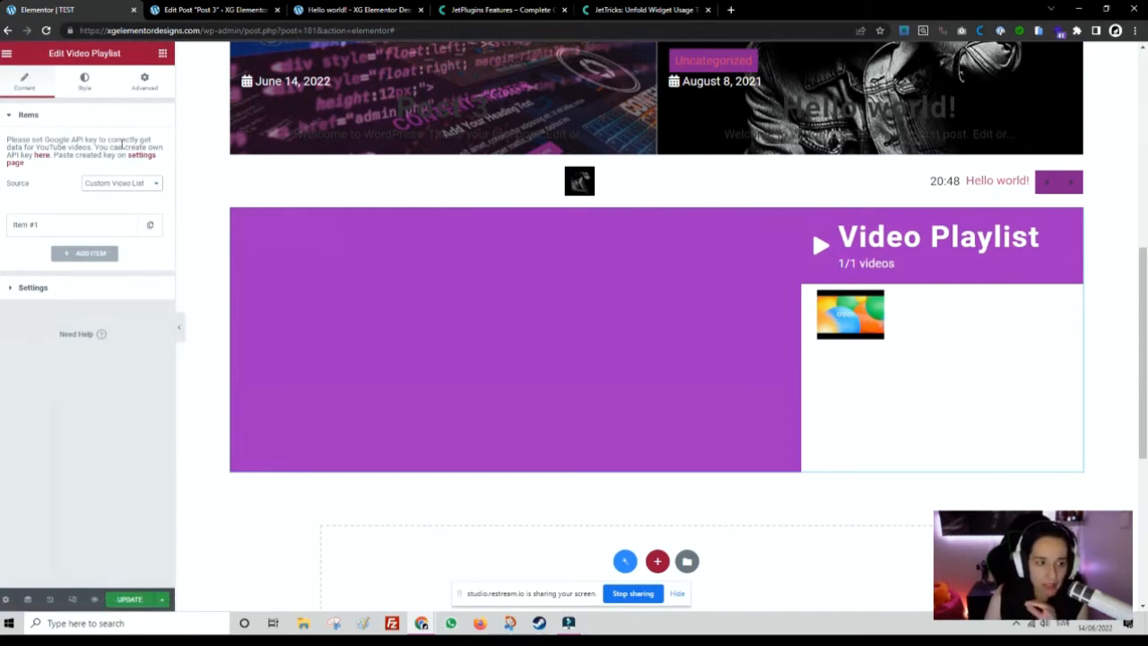
Look over the Video Playlist's first item and set the thumbnails list width to about 51.5%.
click(42, 231)
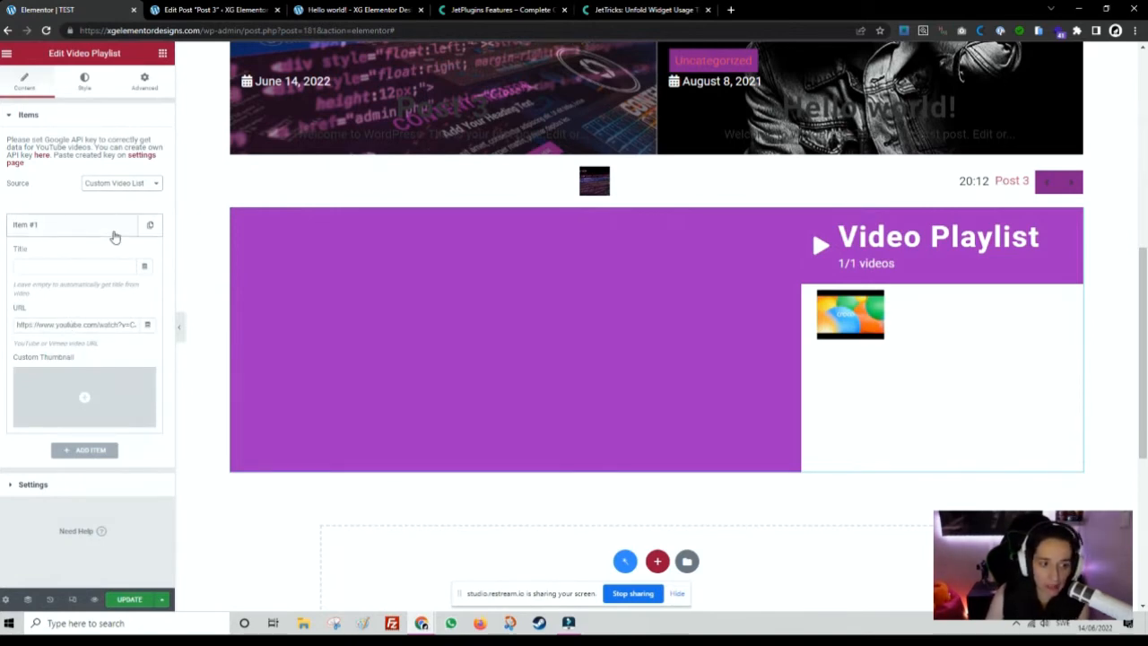
click(43, 488)
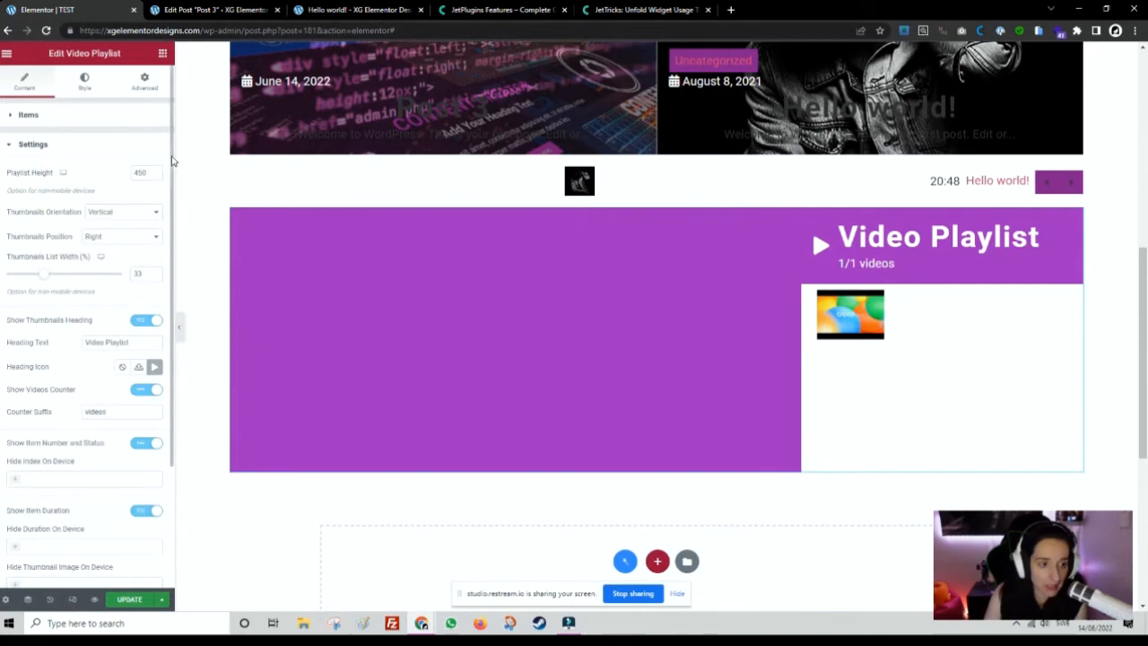
drag(41, 283, 64, 280)
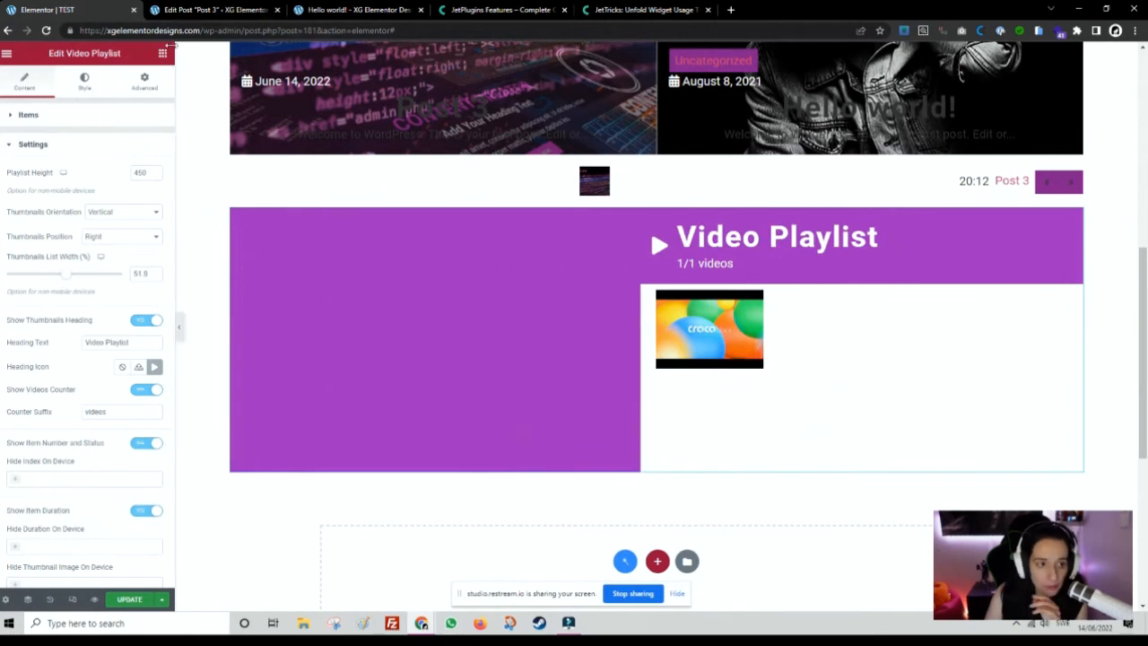
Add the JetElements Advanced Carousel widget directly below the Video Playlist.
click(163, 55)
scroll(80, 509, down, 2)
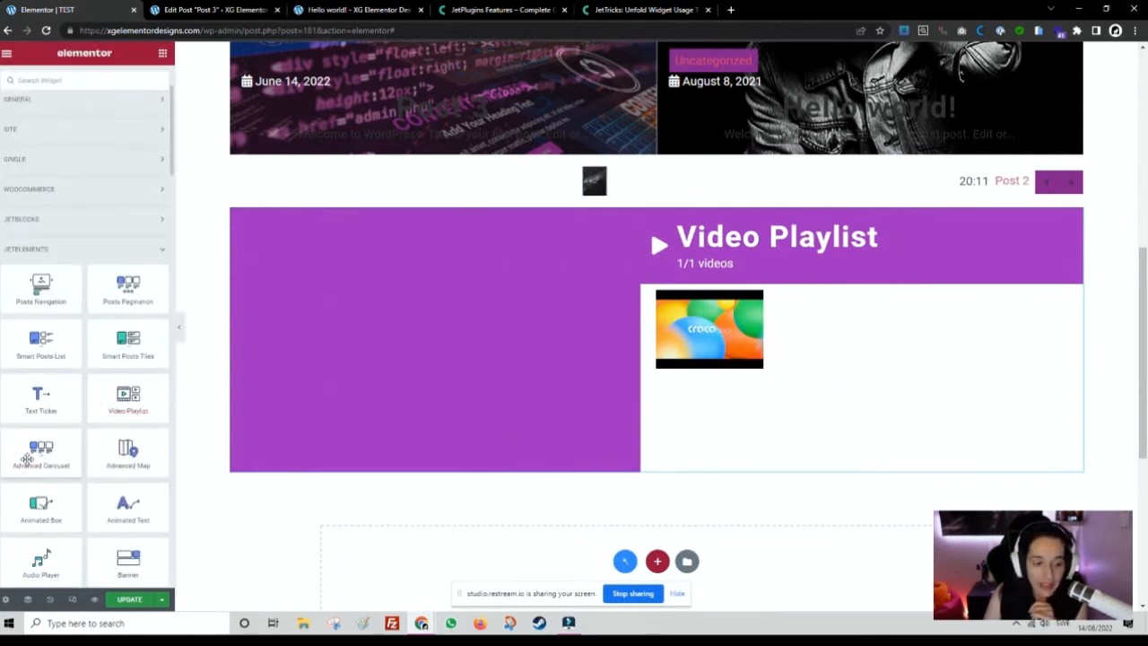
drag(32, 455, 574, 558)
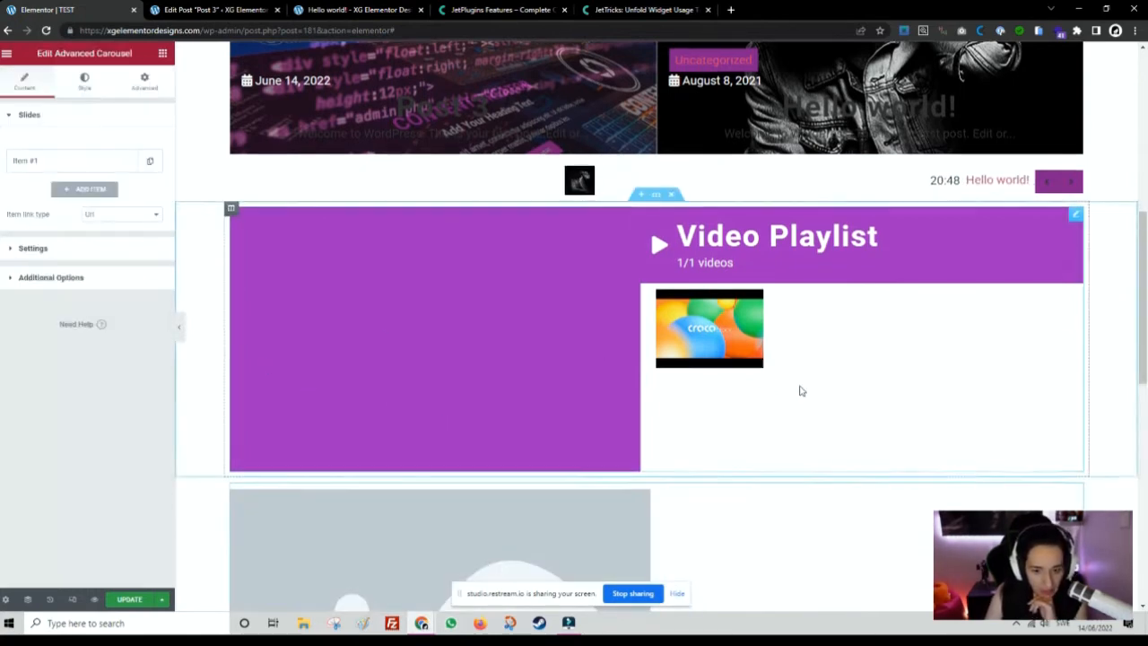
scroll(798, 389, down, 3)
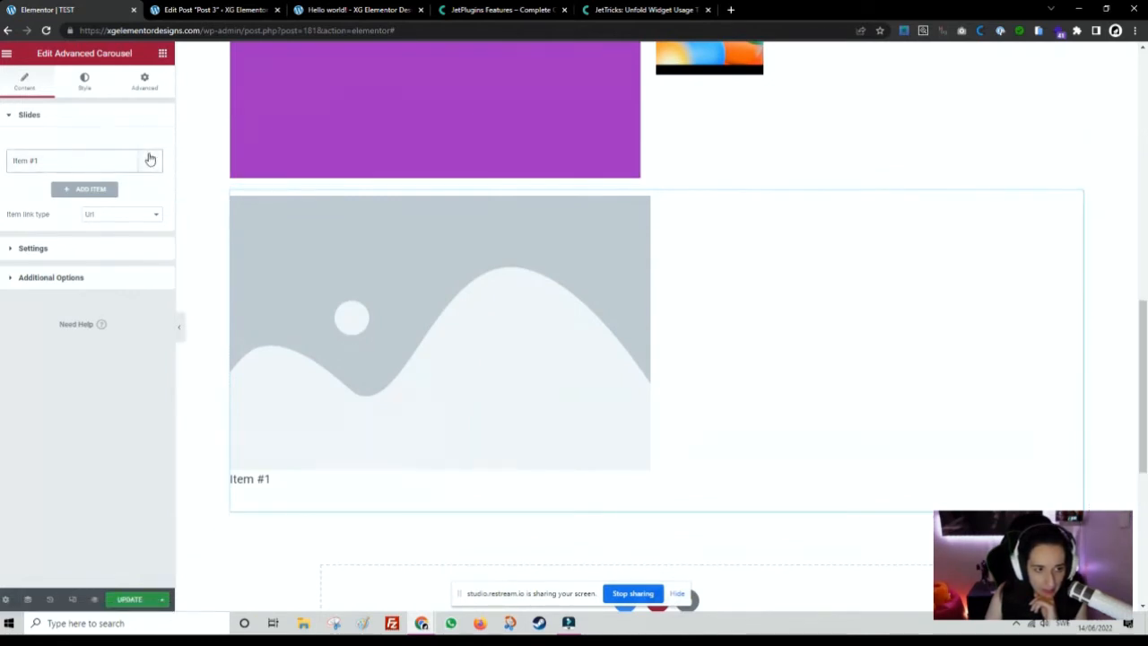
Expand the carousel's first slide and duplicate it three times to make four slides.
click(84, 162)
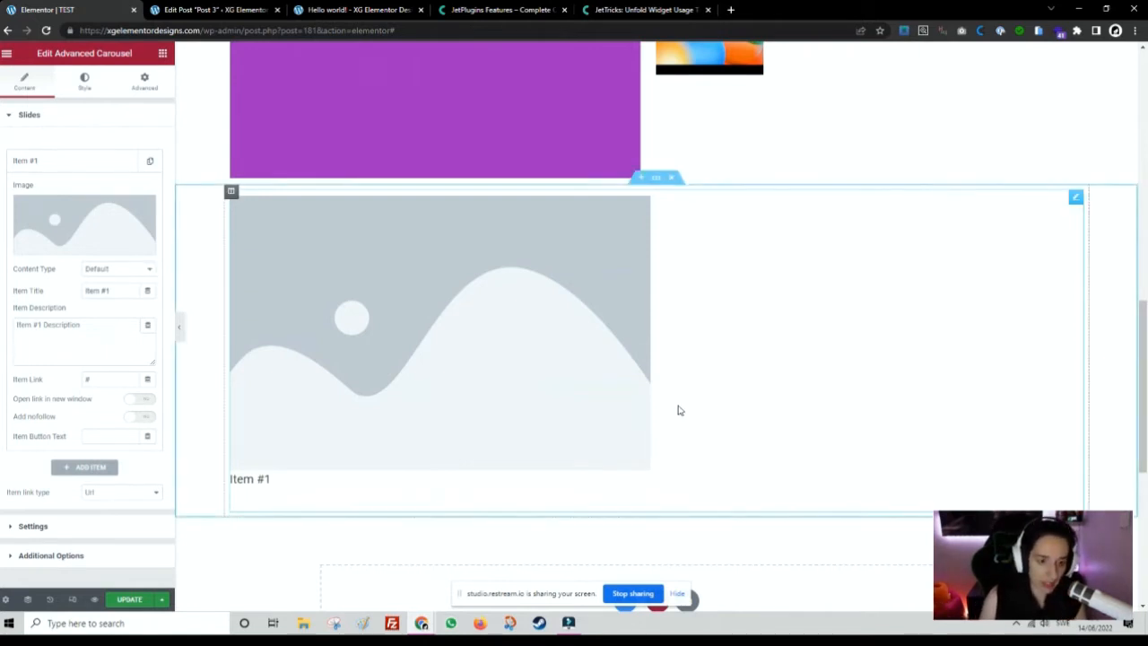
click(146, 159)
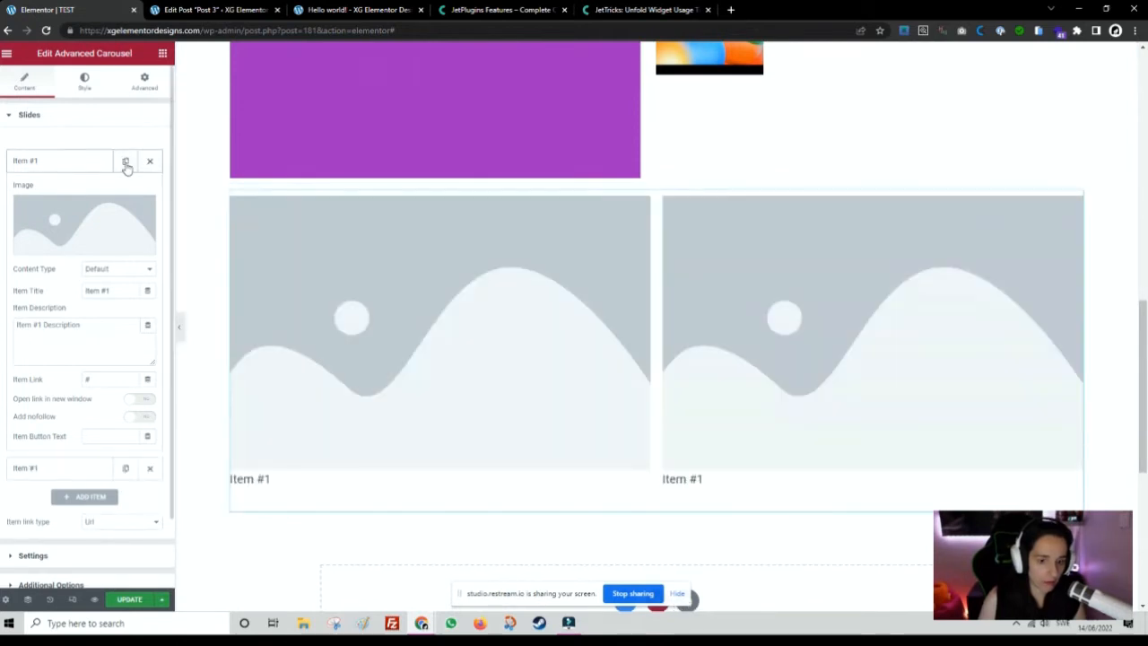
click(126, 164)
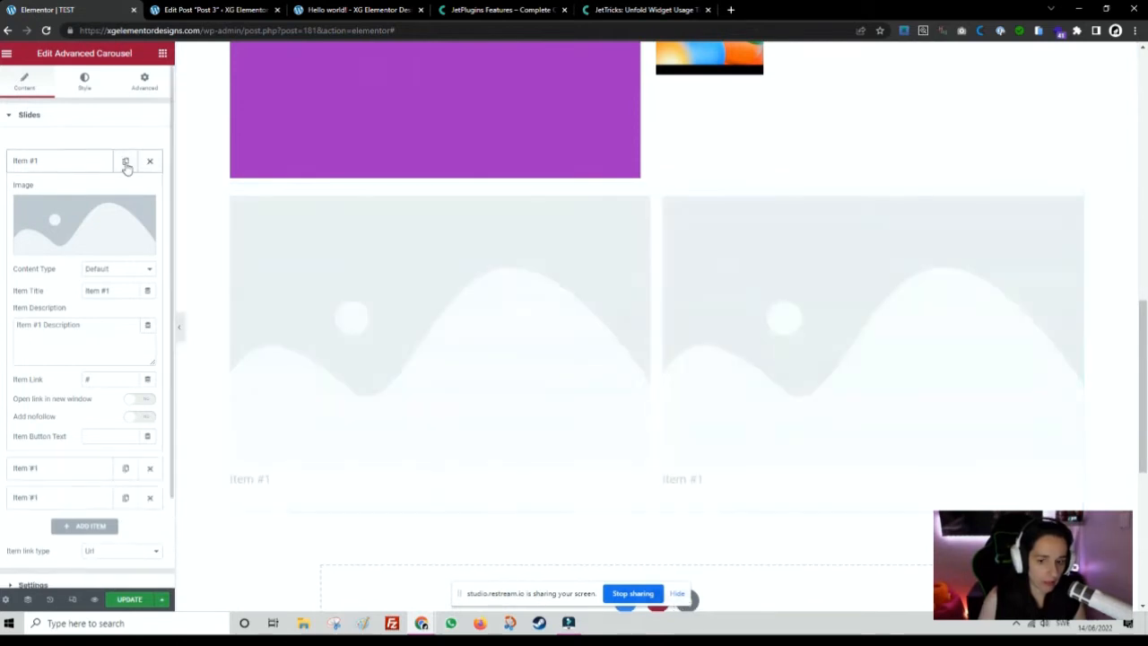
click(126, 162)
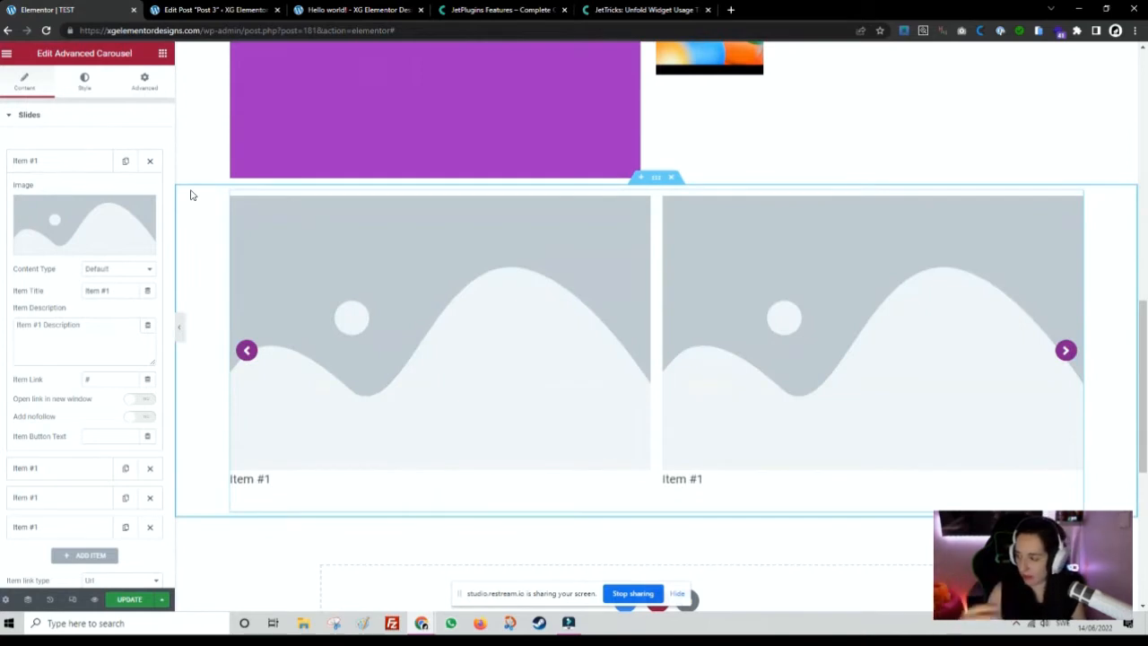
Preview the carousel at full width with the editing panel hidden, advance through its slides, and bring the panel back.
click(179, 330)
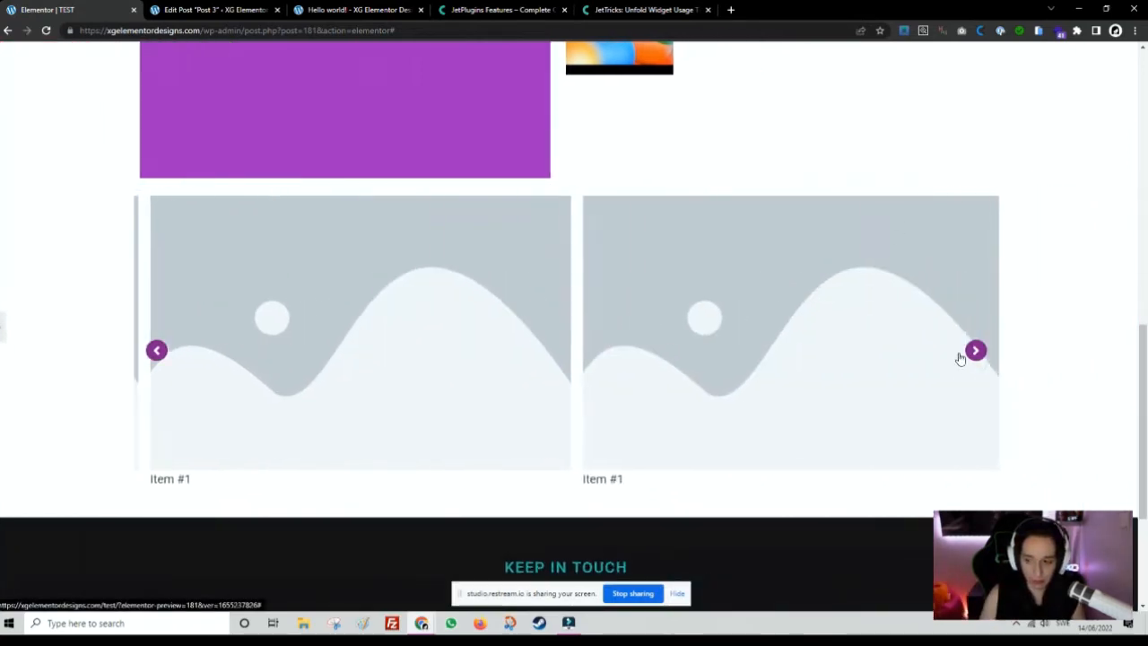
click(975, 351)
click(975, 350)
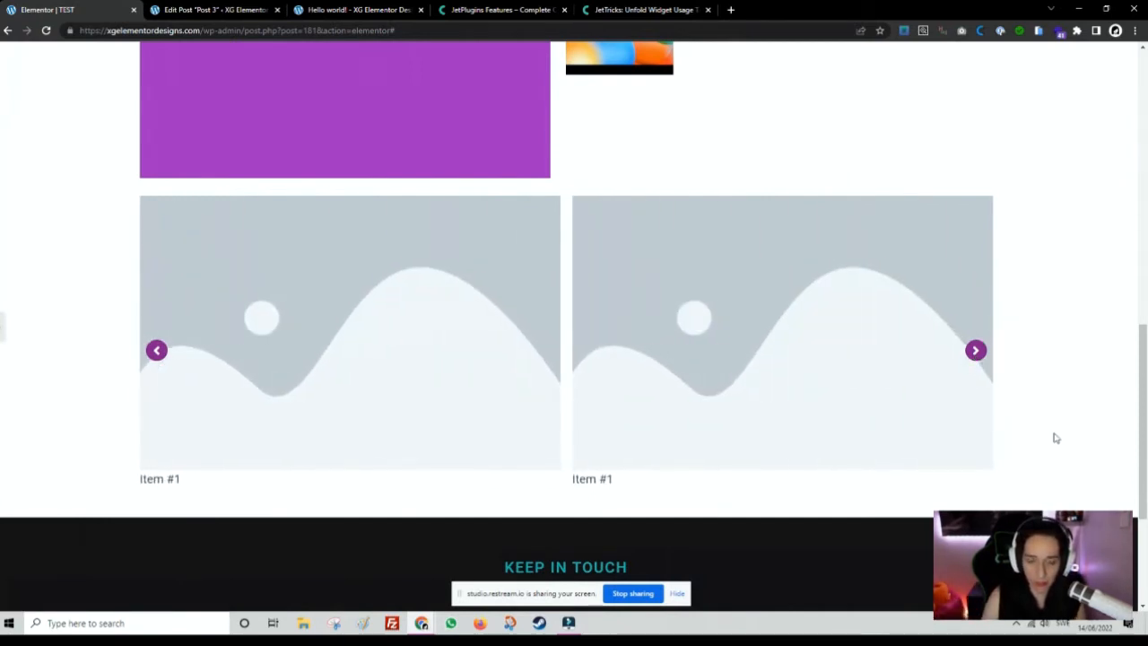
click(2, 328)
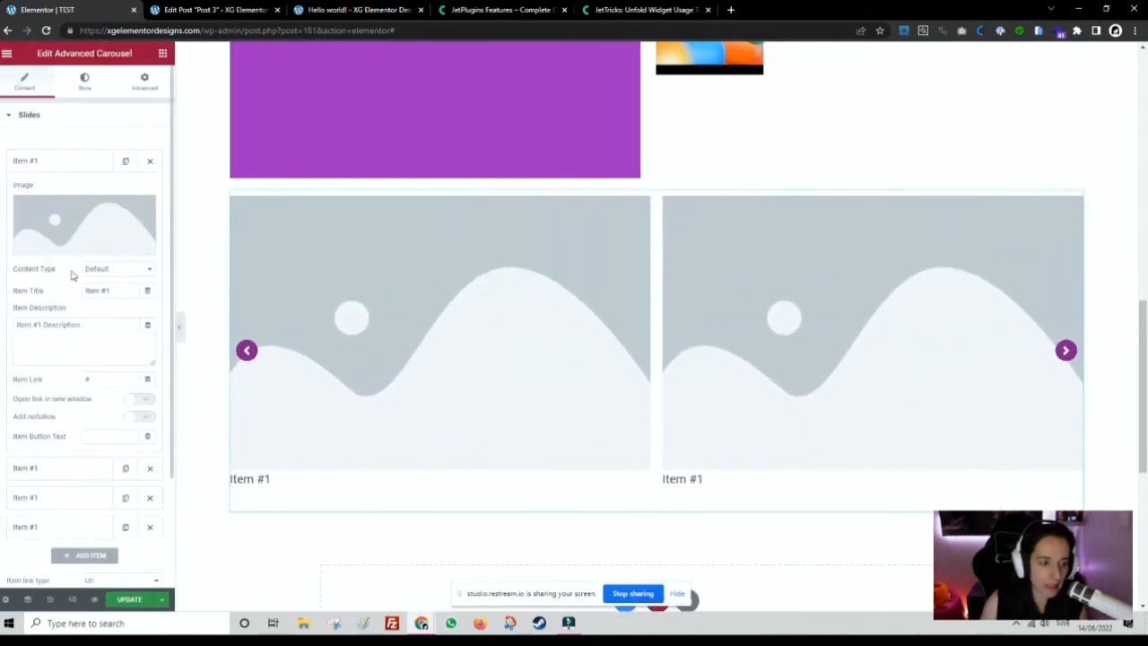
Try the Template content type on the carousel's first slide, and return it to Default.
click(112, 272)
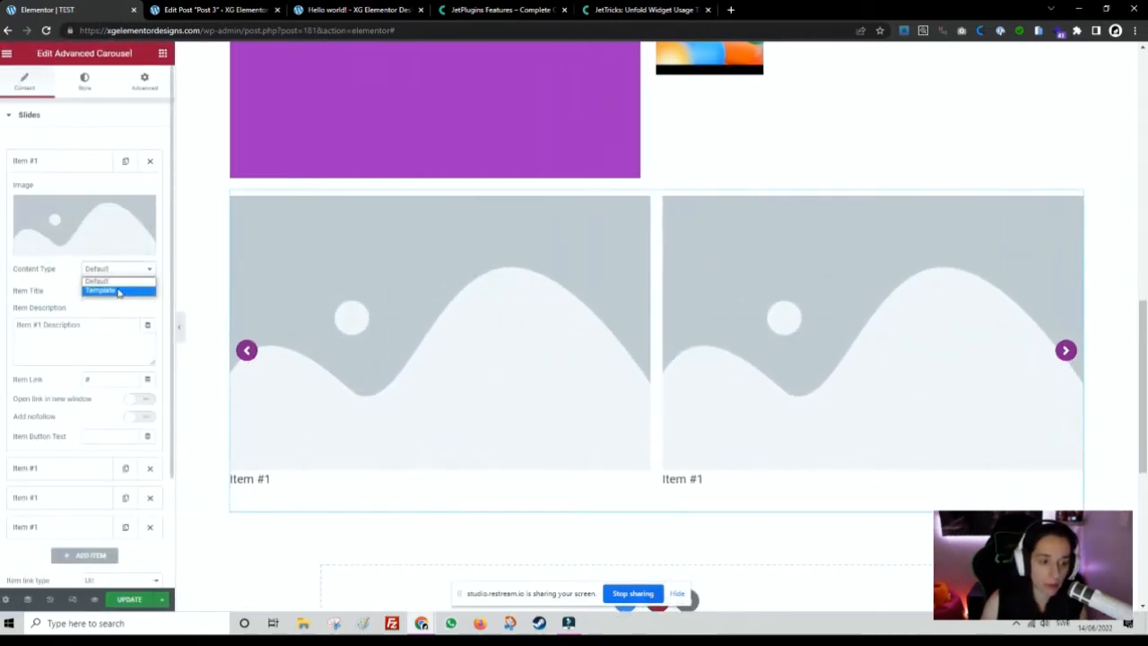
click(115, 290)
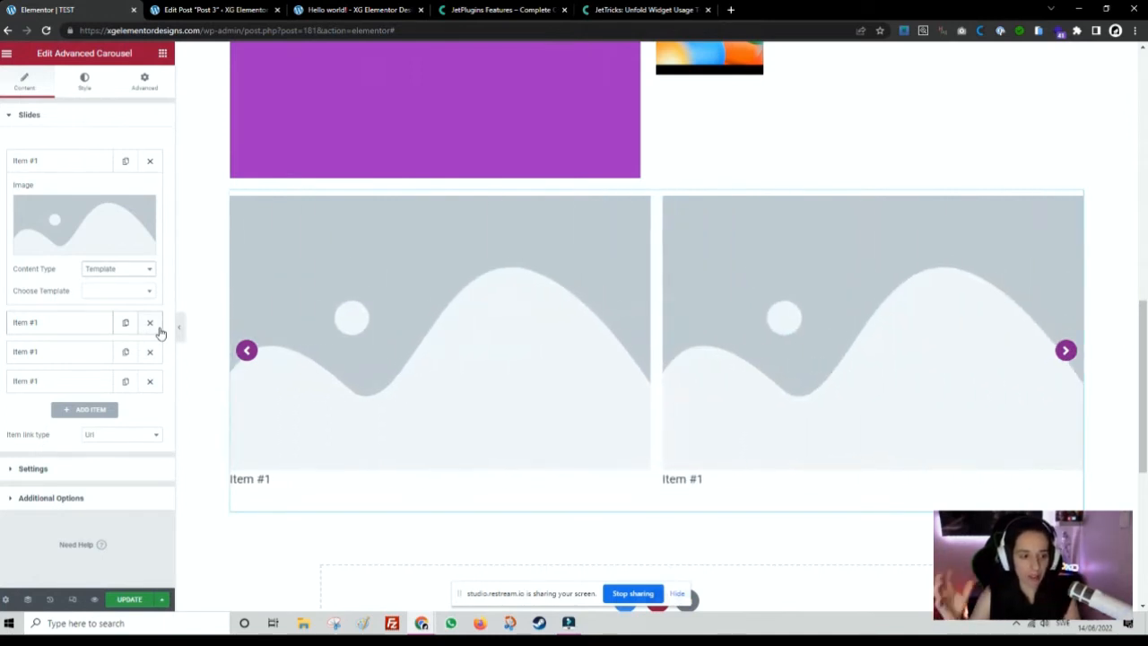
click(103, 295)
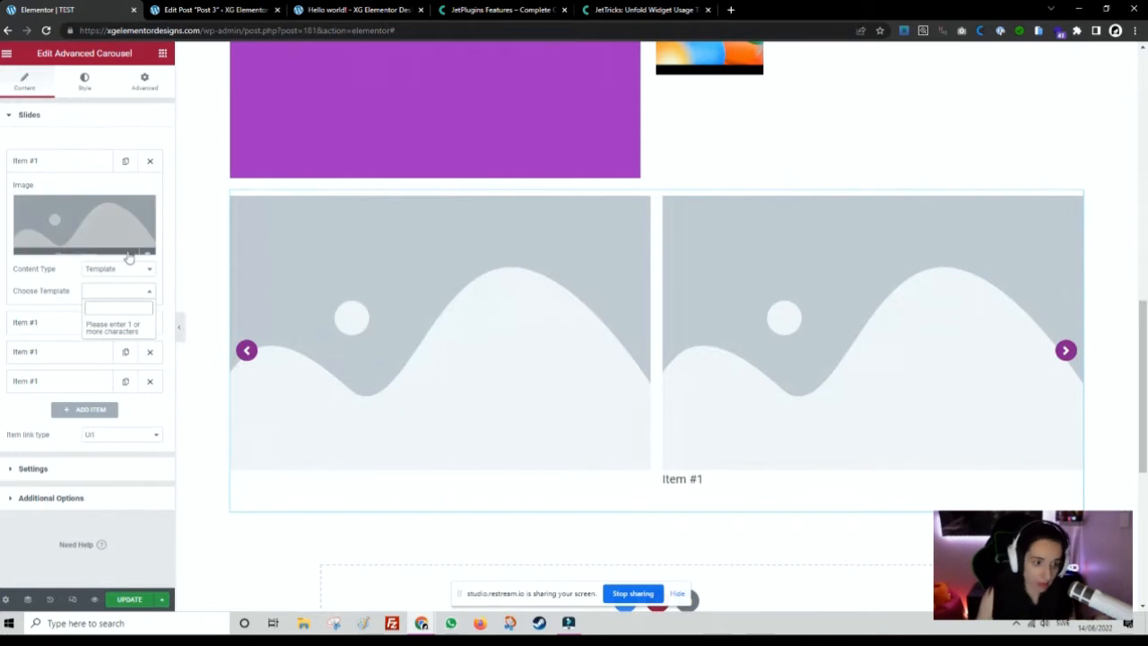
click(103, 296)
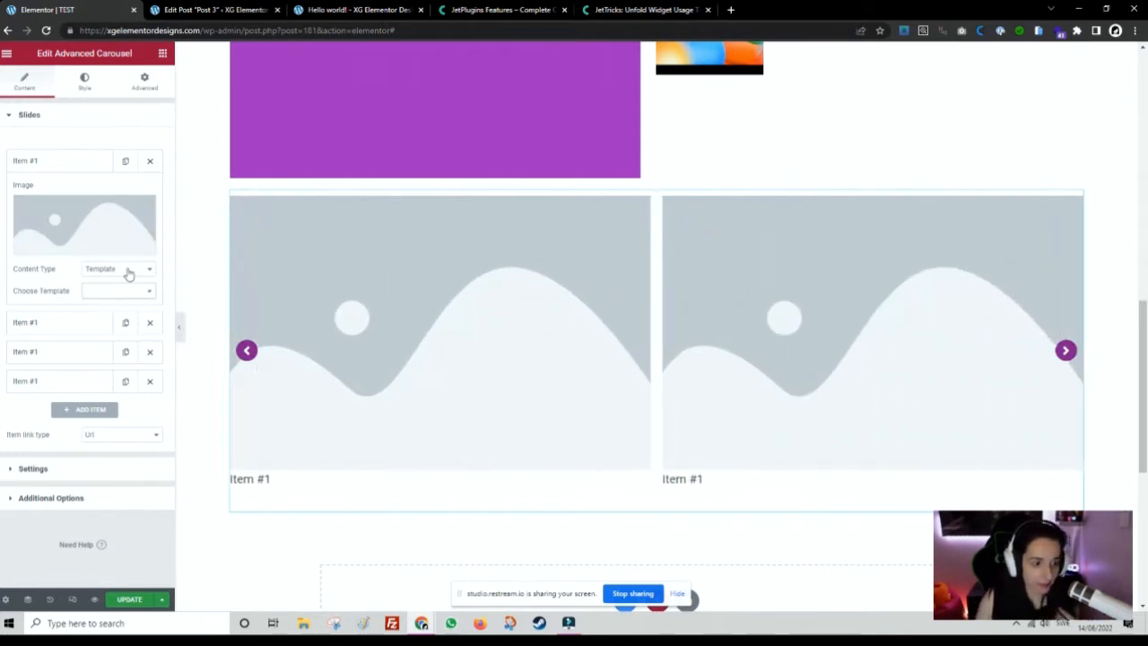
click(128, 271)
click(109, 280)
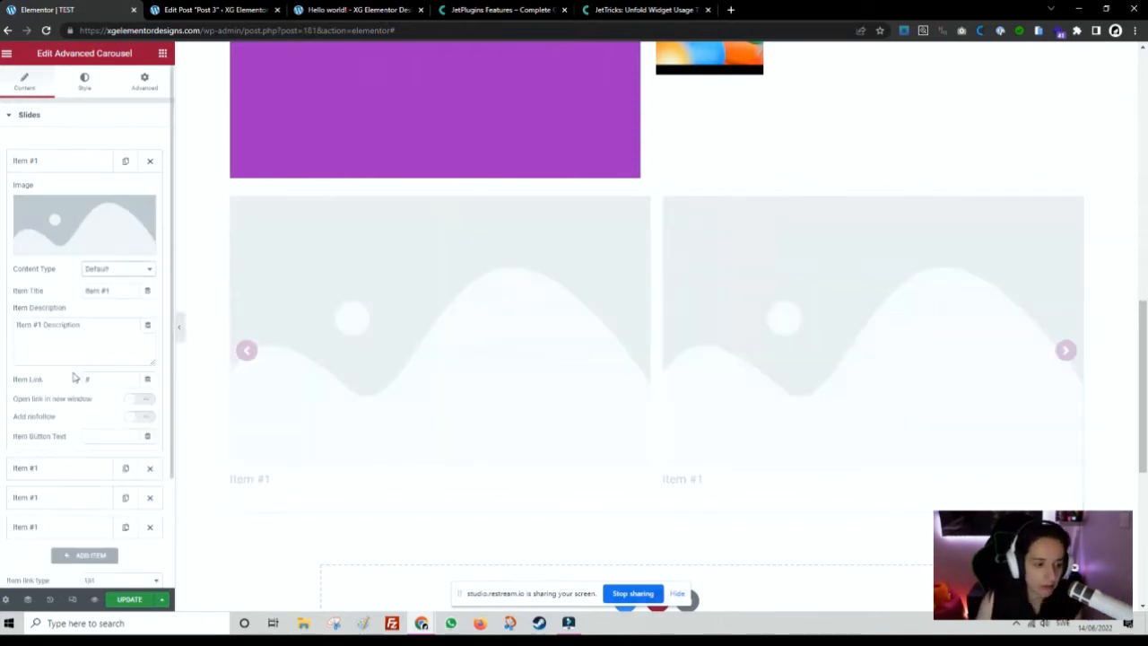
Change the first slide's title to "A carousel item".
triple_click(119, 293)
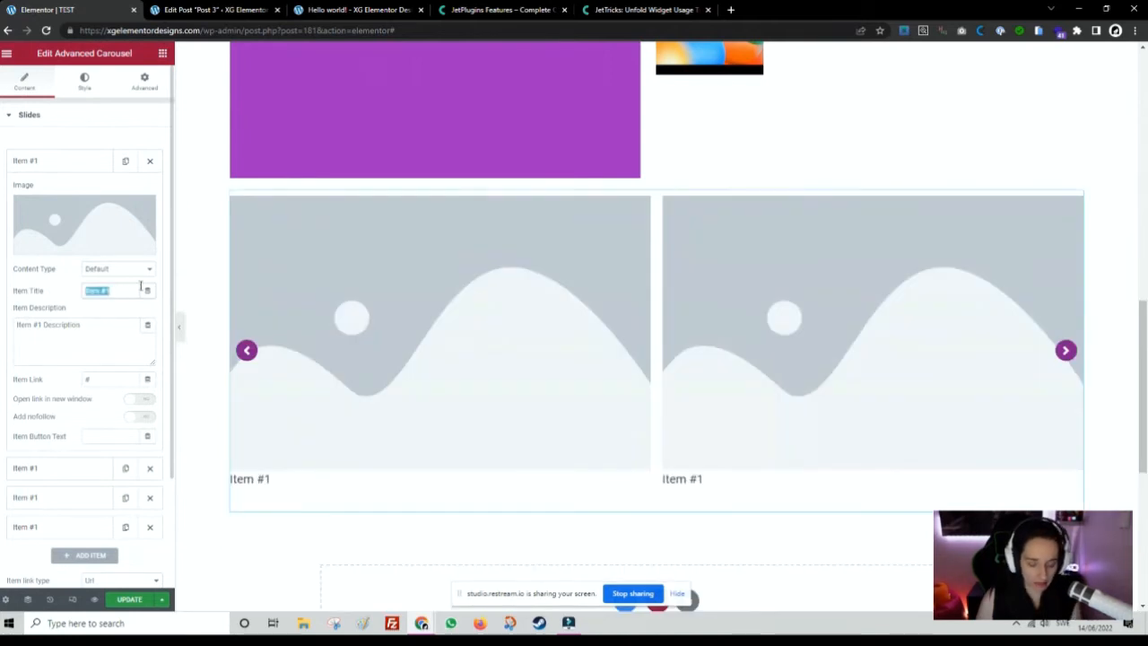
key(Caps_Lock)
text(A)
key(BackSpace)
text(A)
key(Caps_Lock)
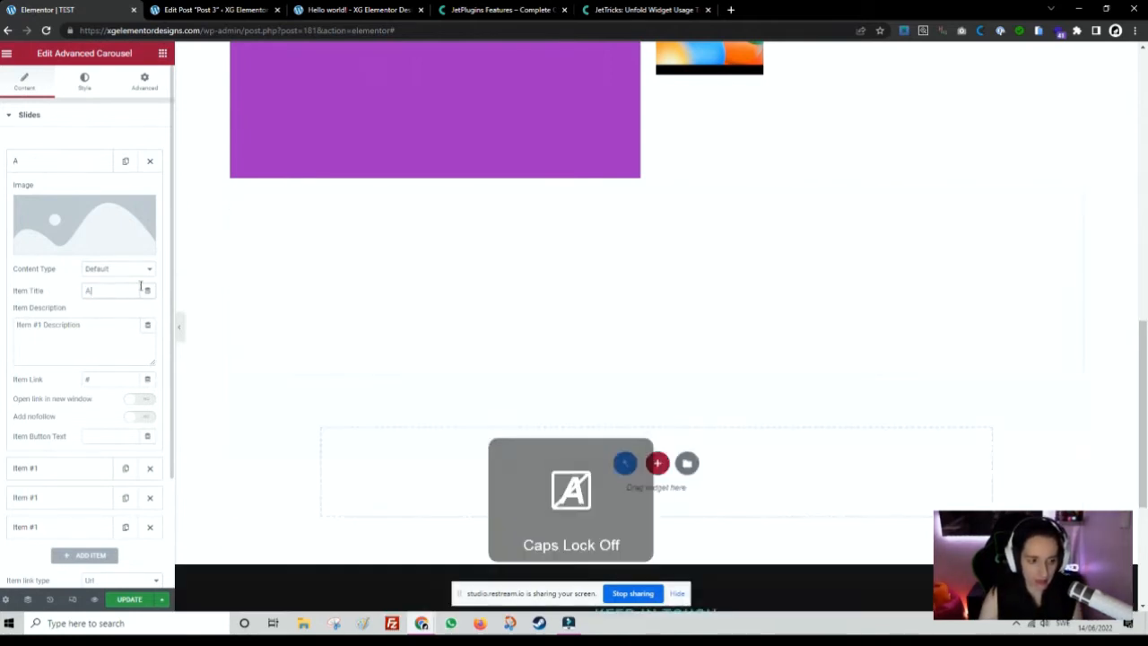
text(carousel item)
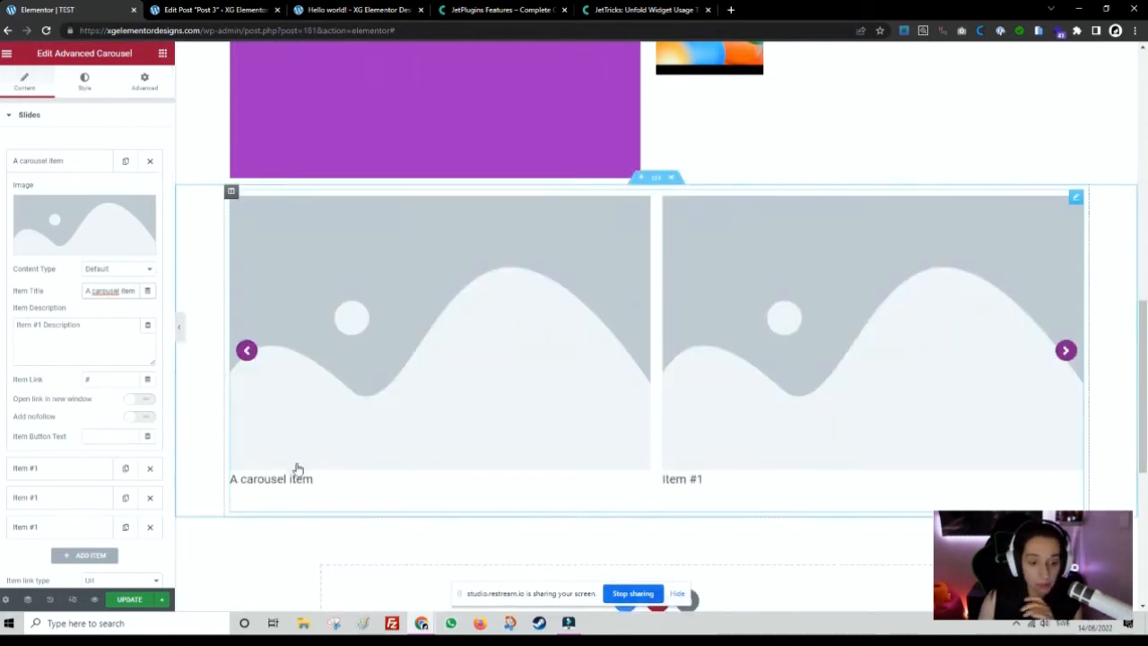
Give the first slide the button text "button" and view the carousel's item link type options.
click(142, 399)
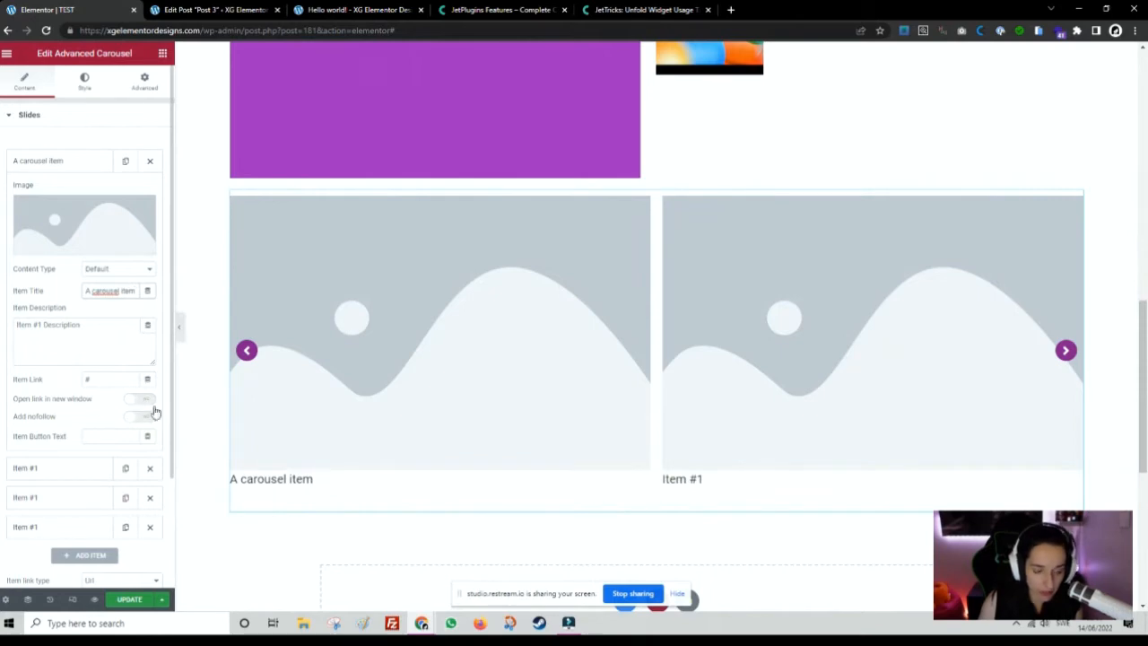
click(93, 438)
text(button)
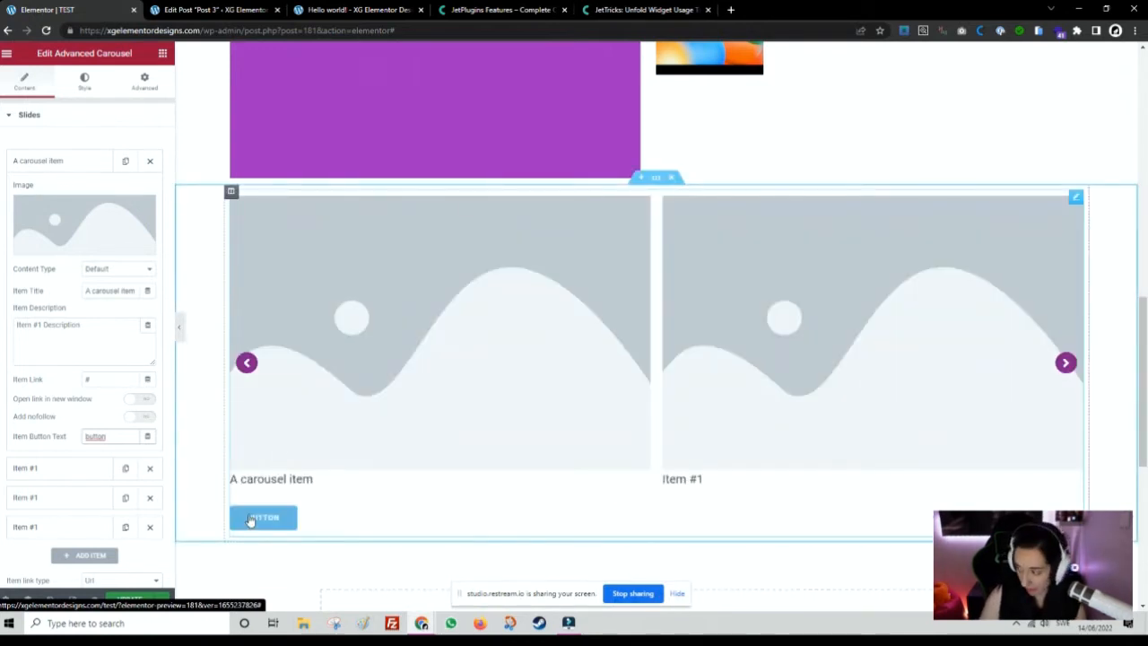
scroll(63, 443, down, 3)
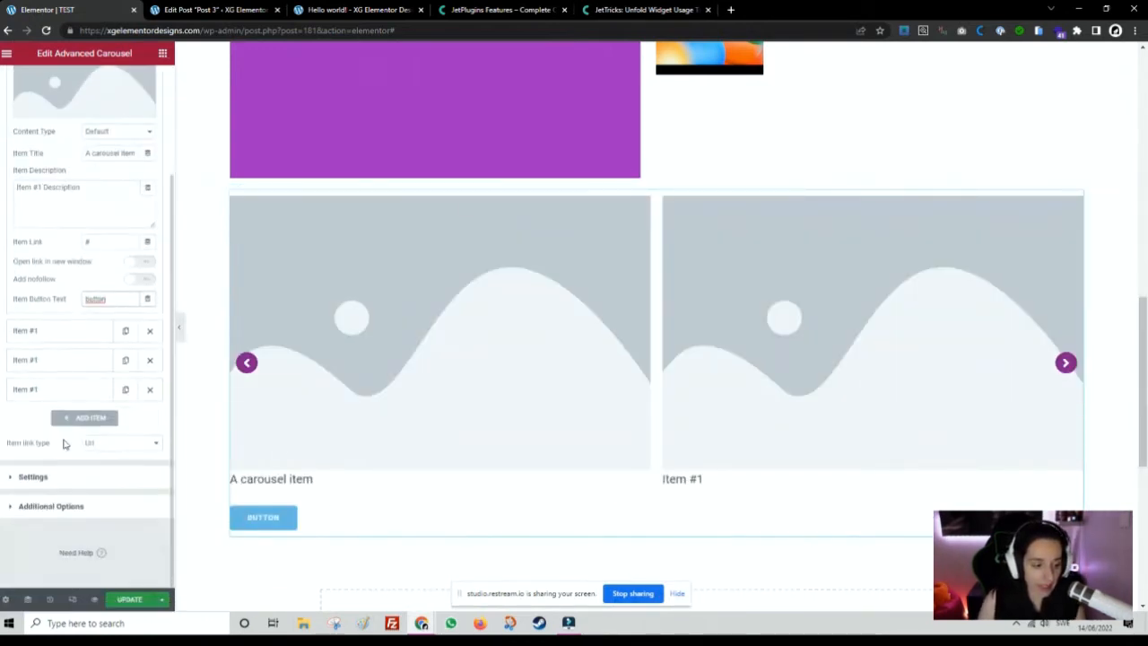
click(113, 445)
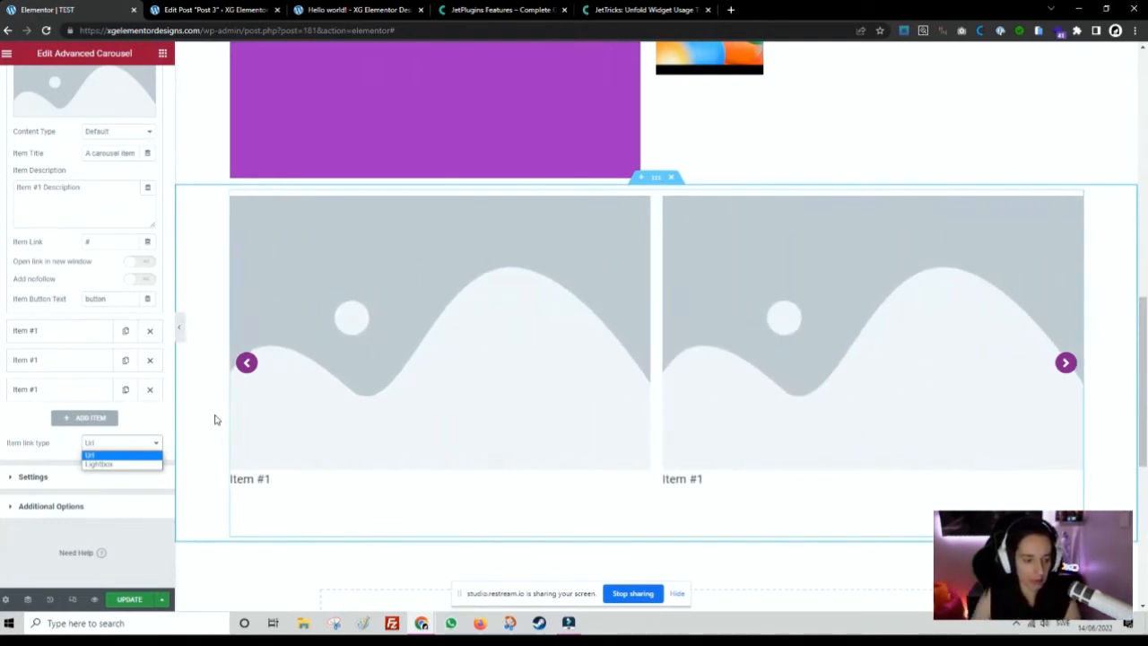
Set the Advanced Carousel's items layout to Banners.
click(78, 477)
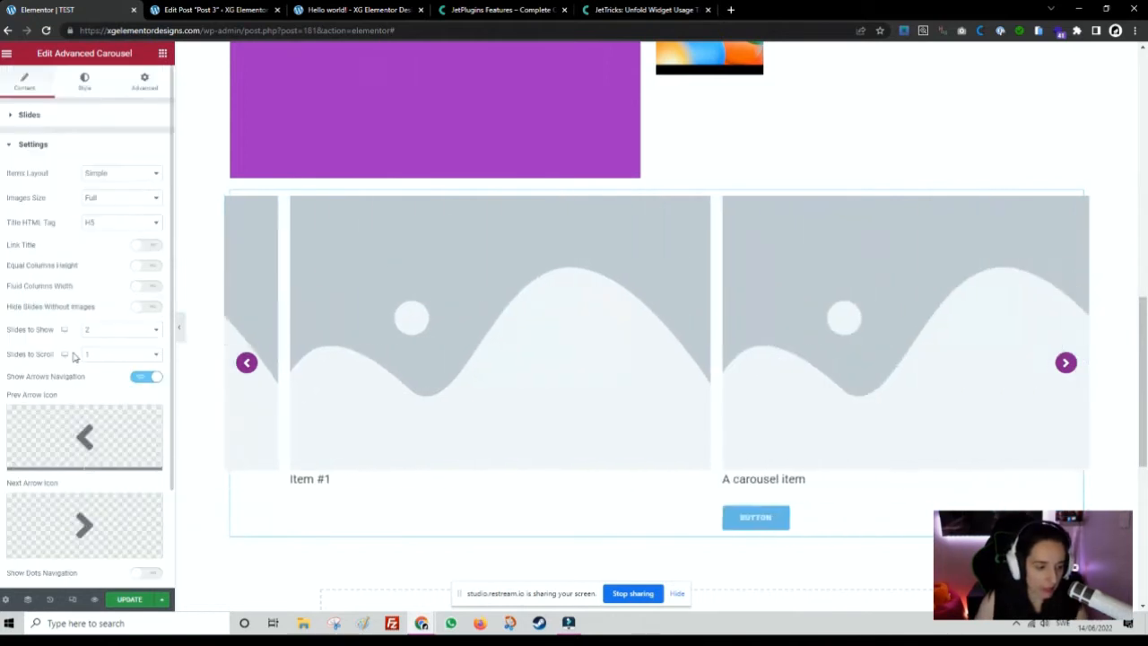
click(129, 174)
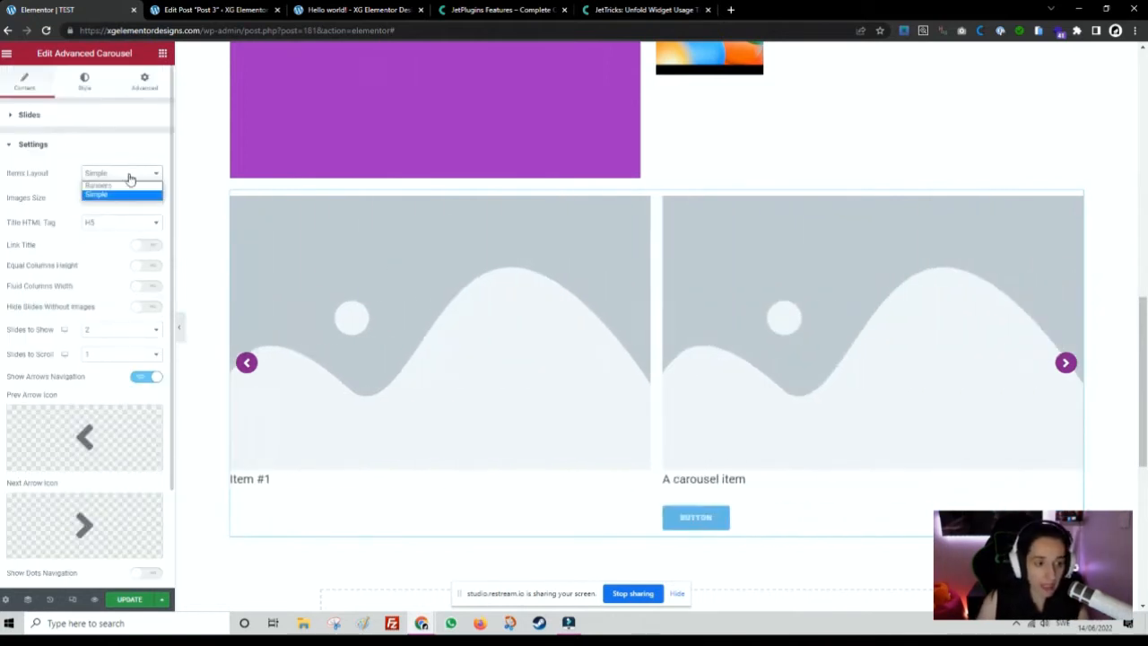
click(114, 186)
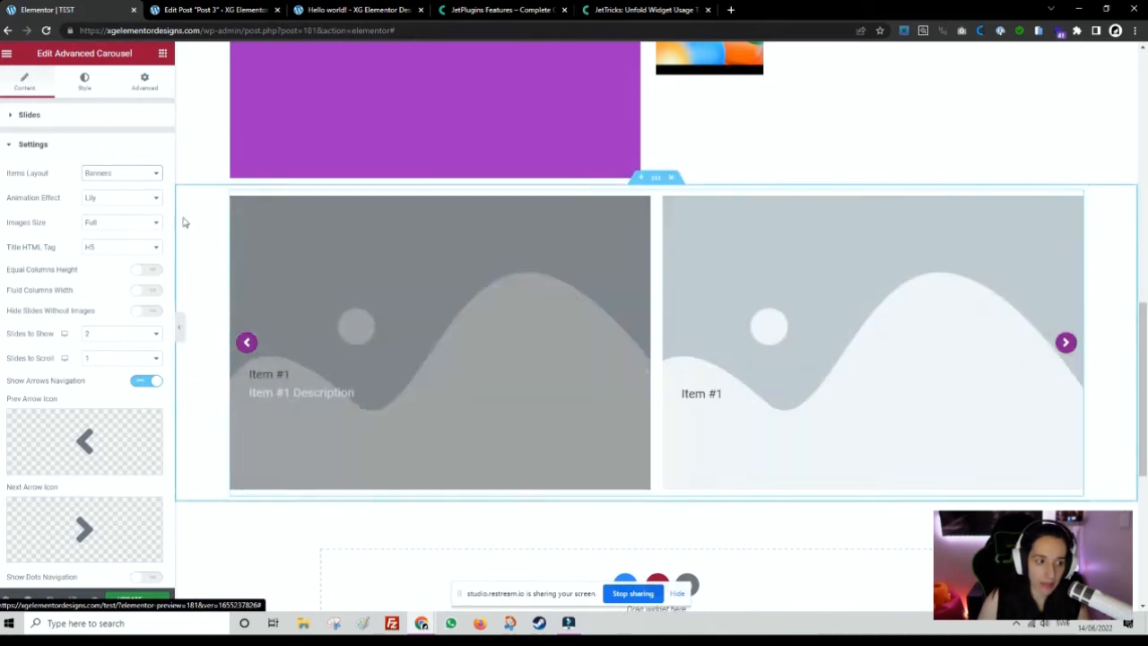
Try the Sadie animation effect on the carousel banners, and switch the effect to Layla.
click(117, 198)
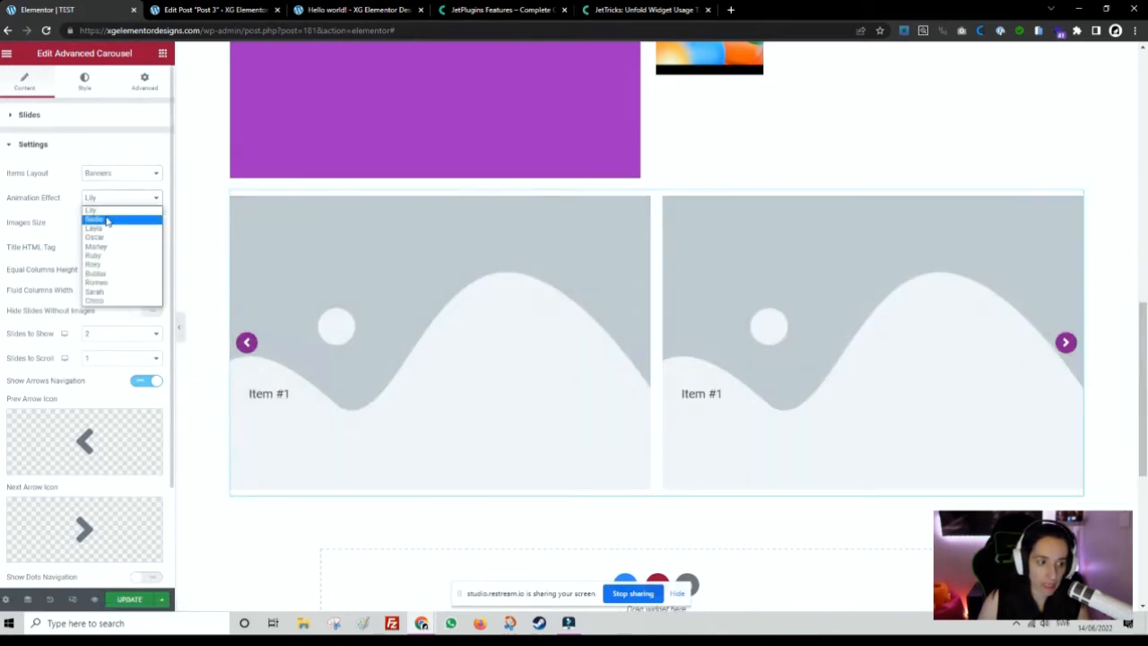
click(107, 221)
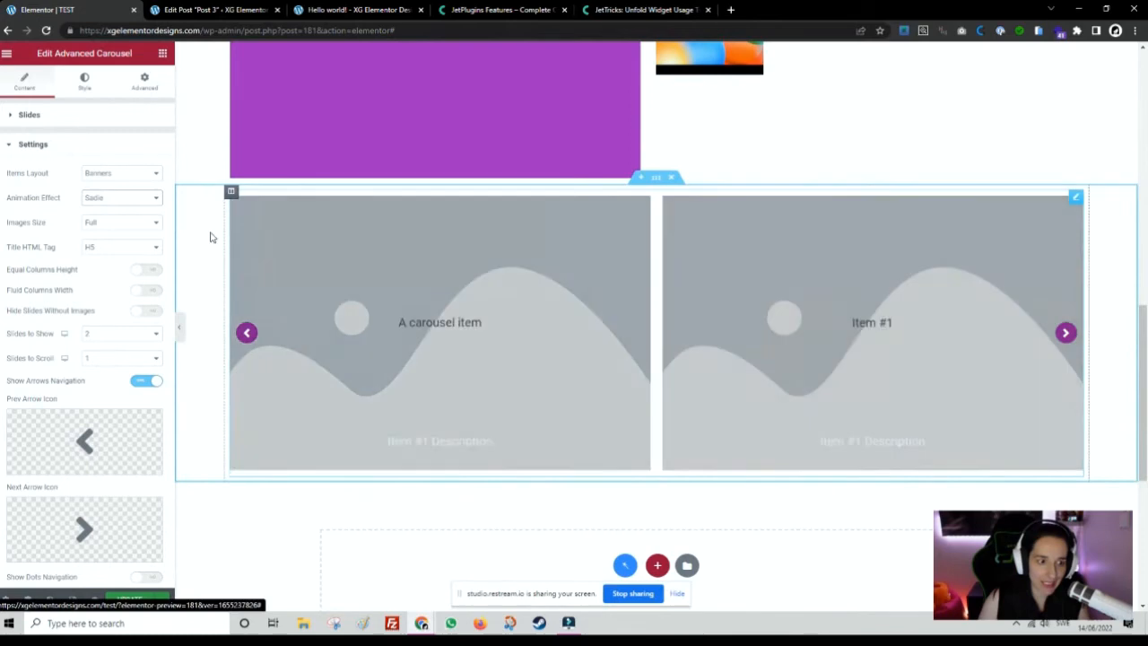
click(121, 197)
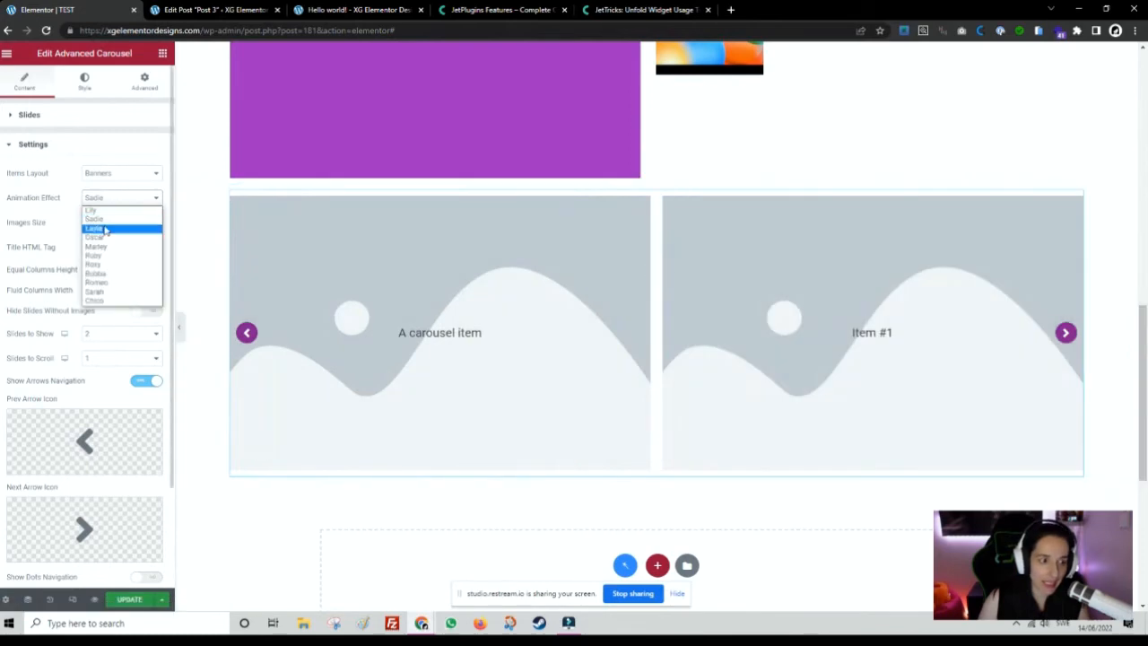
click(105, 229)
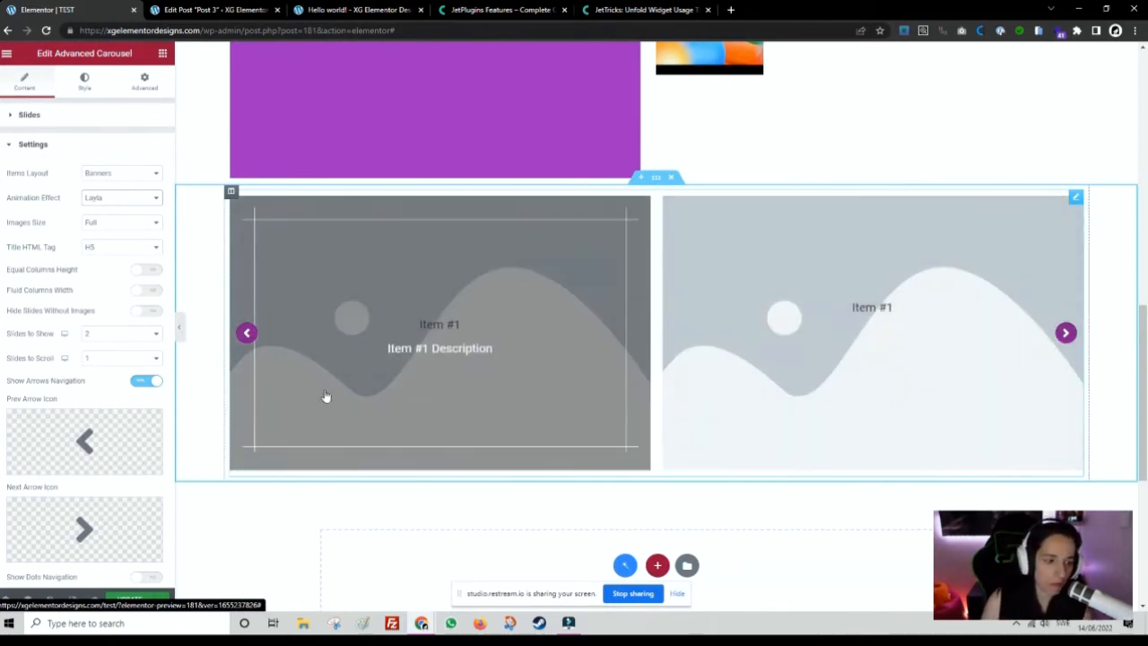
View the icon library for the carousel's previous arrow and close it without choosing another icon.
scroll(134, 437, down, 1)
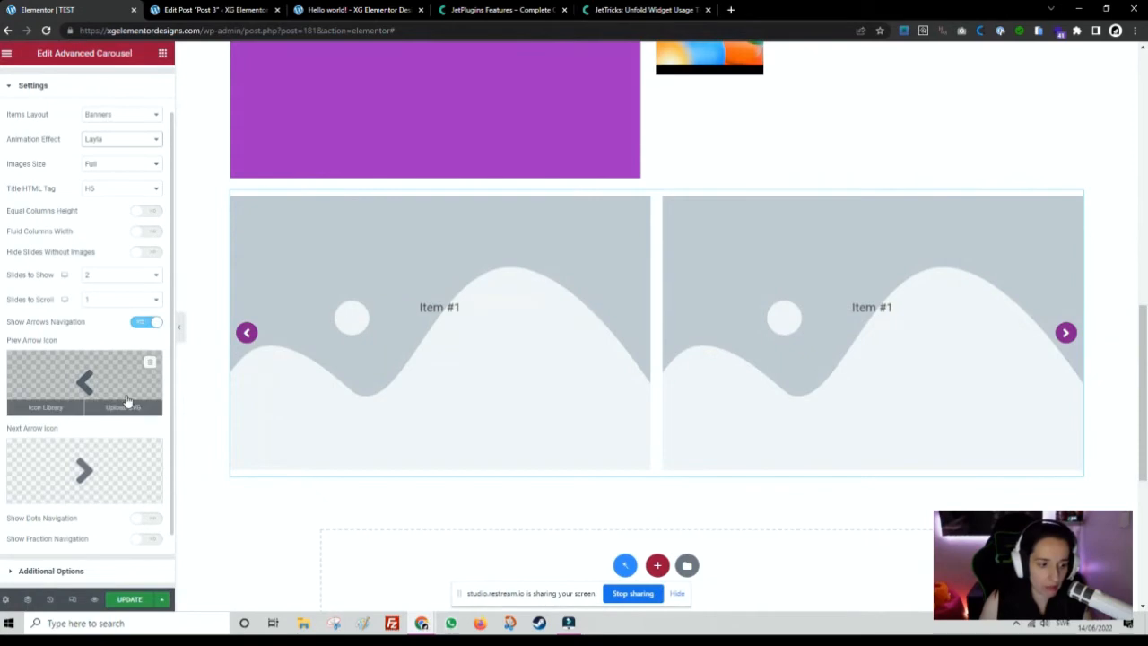
click(34, 406)
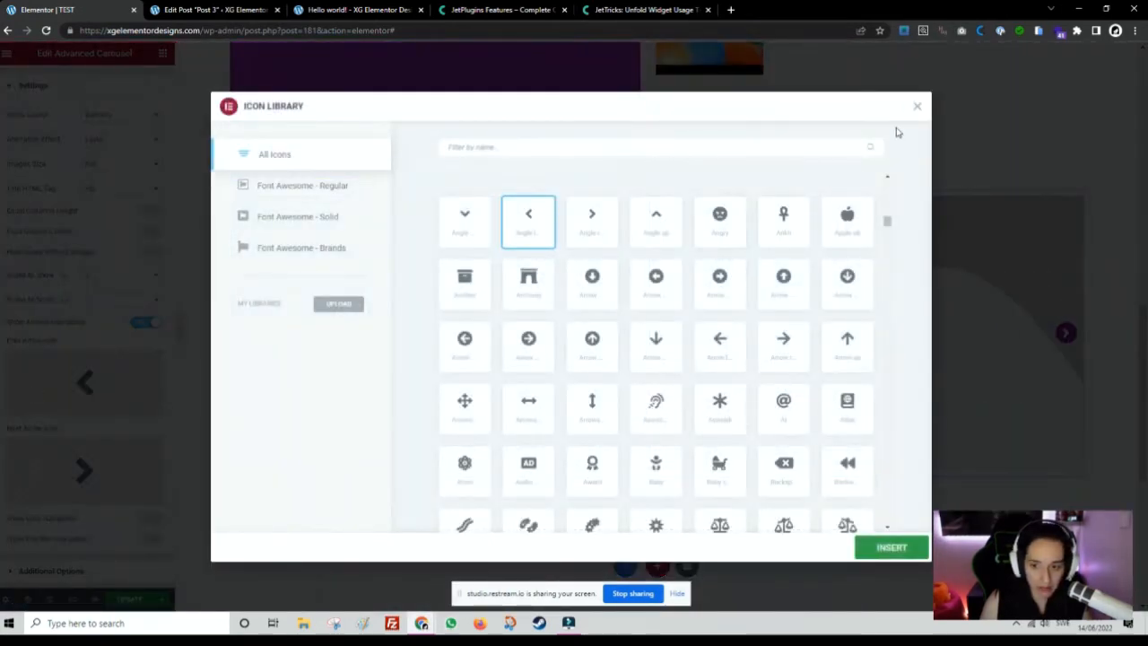
click(916, 109)
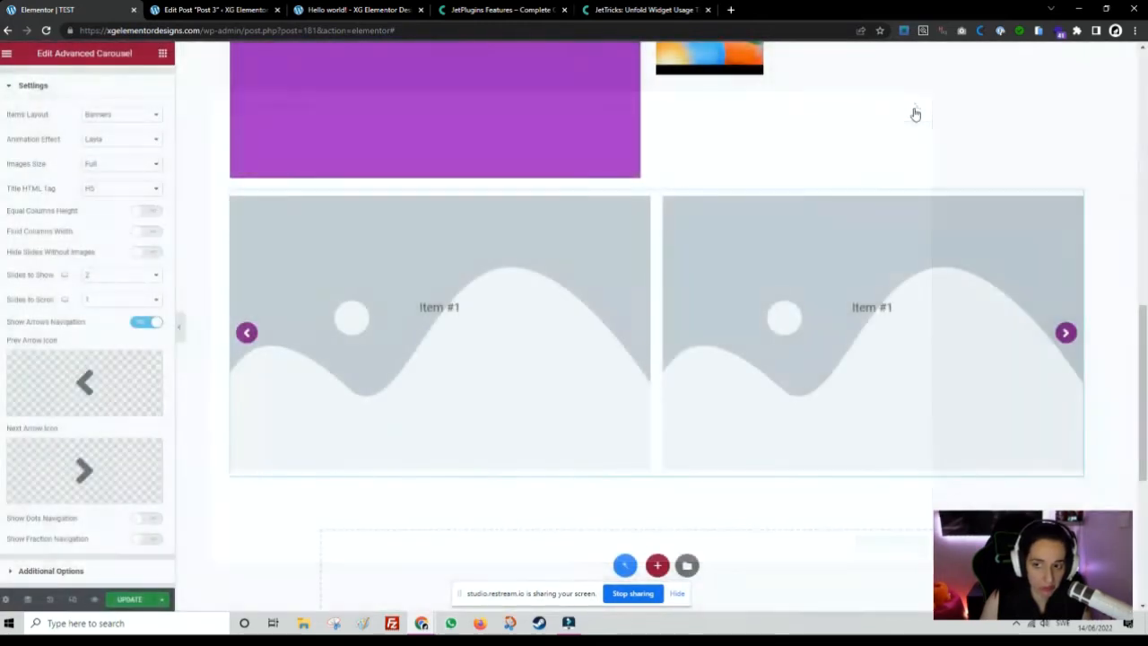
Show the Advanced Carousel's additional options for autoplay, looping and animation speed.
mouse_move(122, 376)
scroll(122, 388, down, 1)
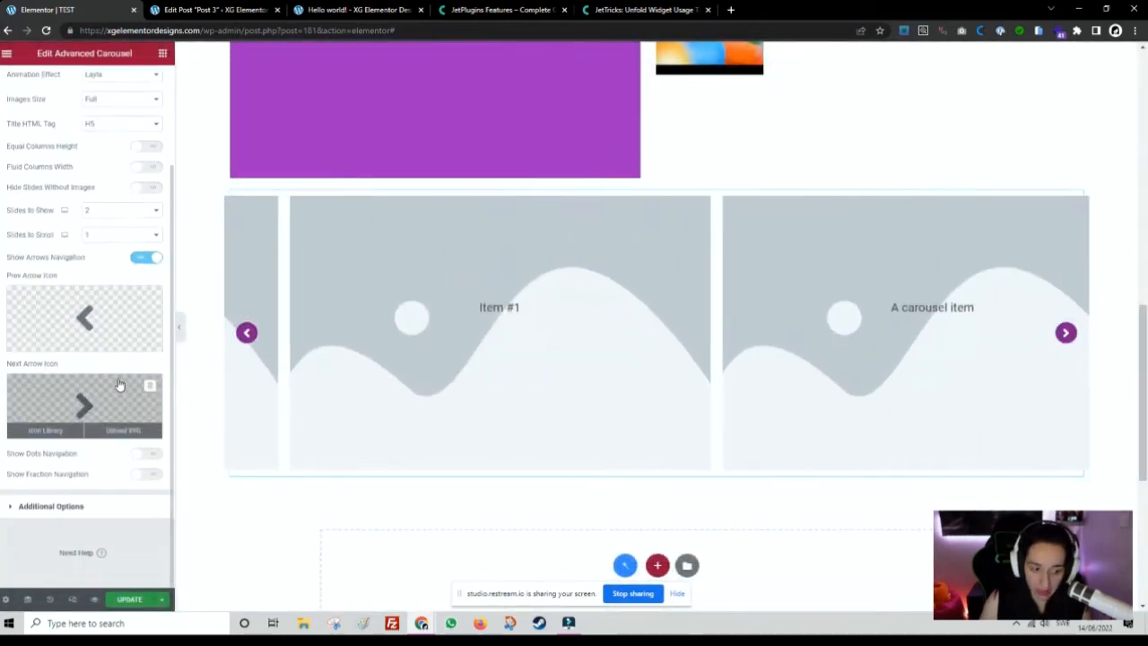
click(51, 506)
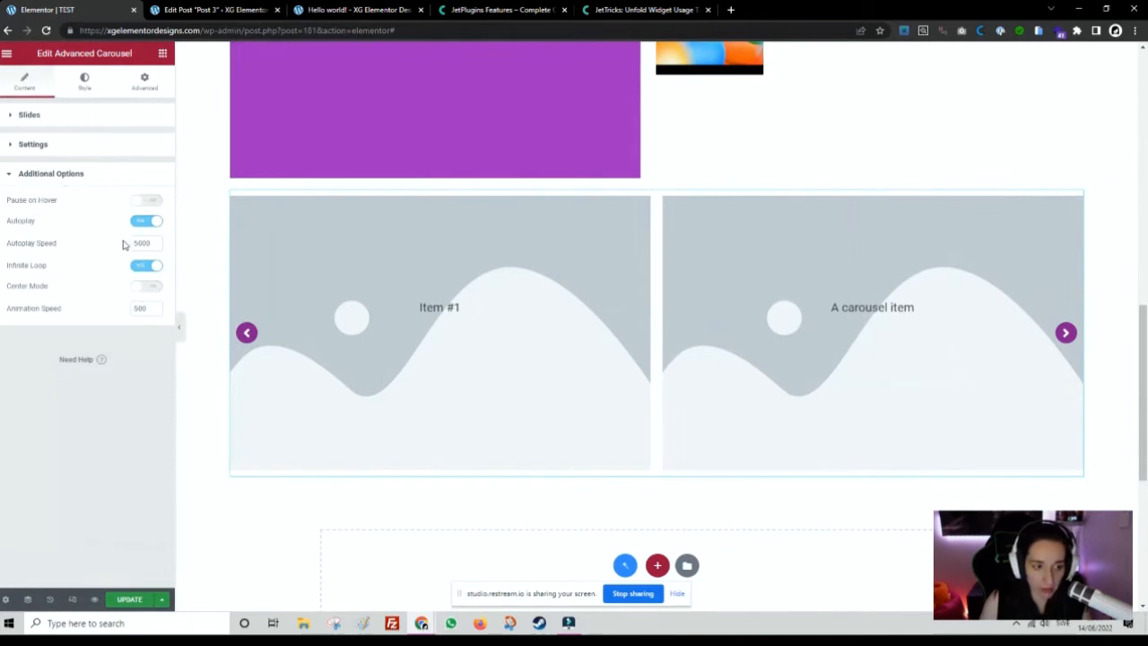
Try a column padding of 50 on all sides of the carousel and clear it again.
click(83, 86)
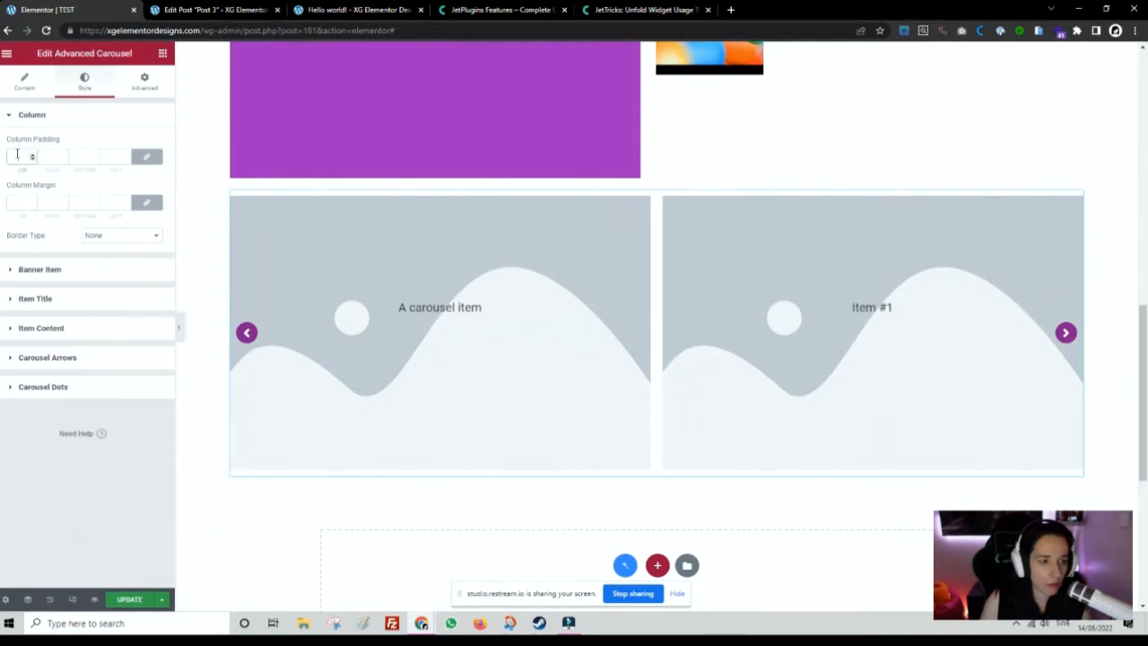
text(50)
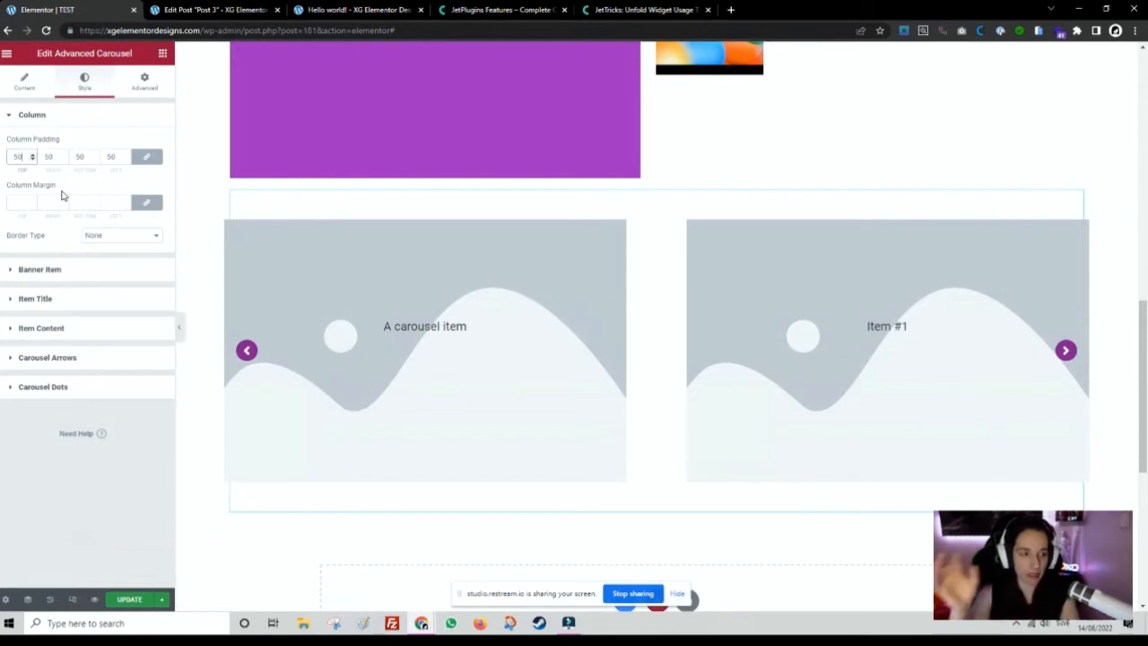
key(BackSpace)
key(BackSpace)
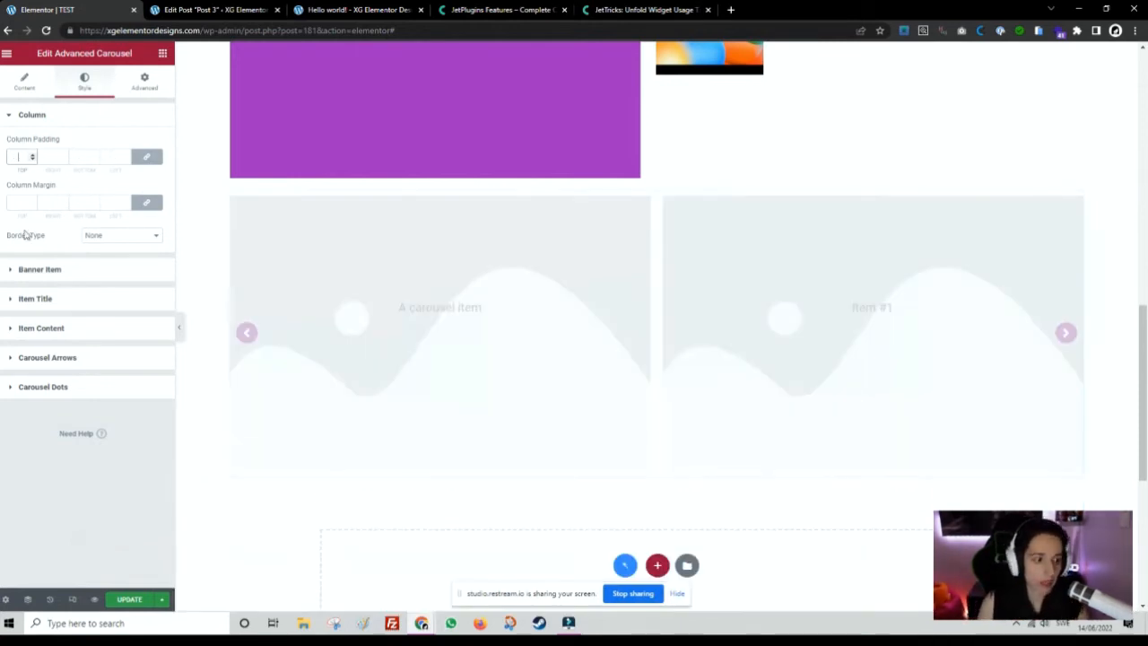
Set the carousel banner items' normal additional elements color to the global color Secondary GX2.
click(72, 277)
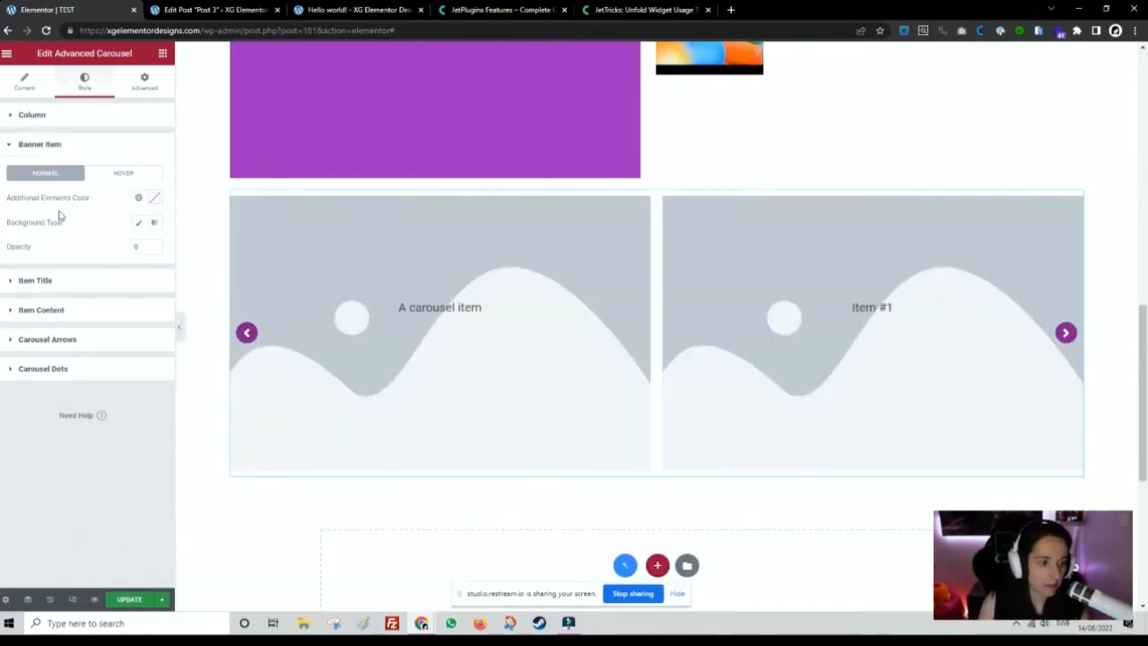
click(139, 198)
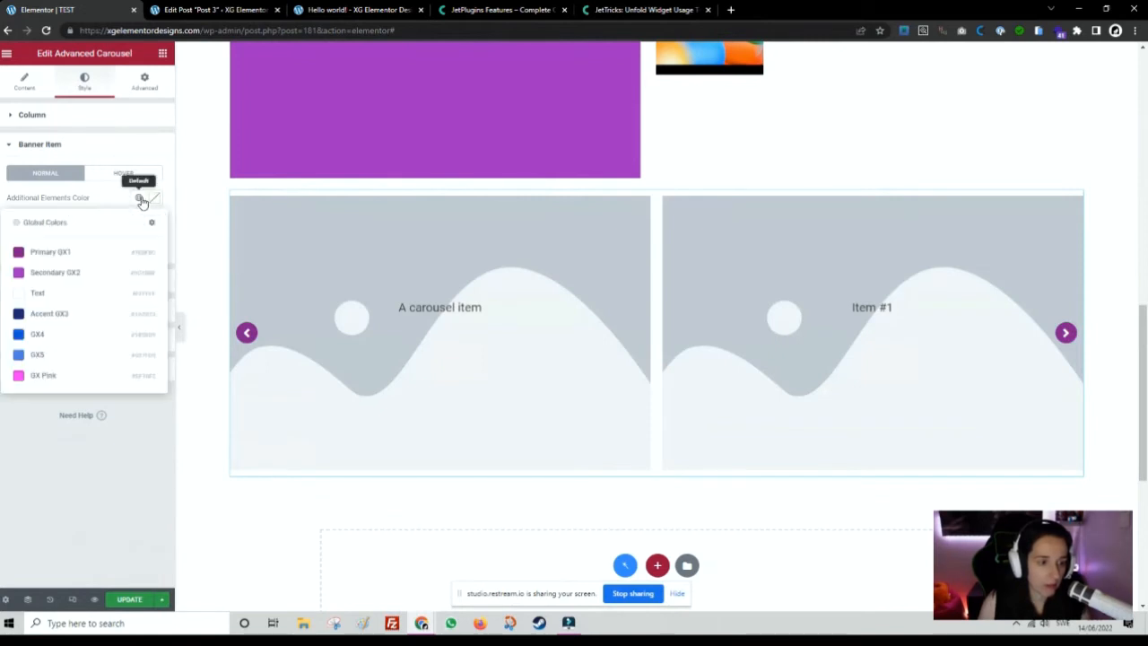
click(76, 271)
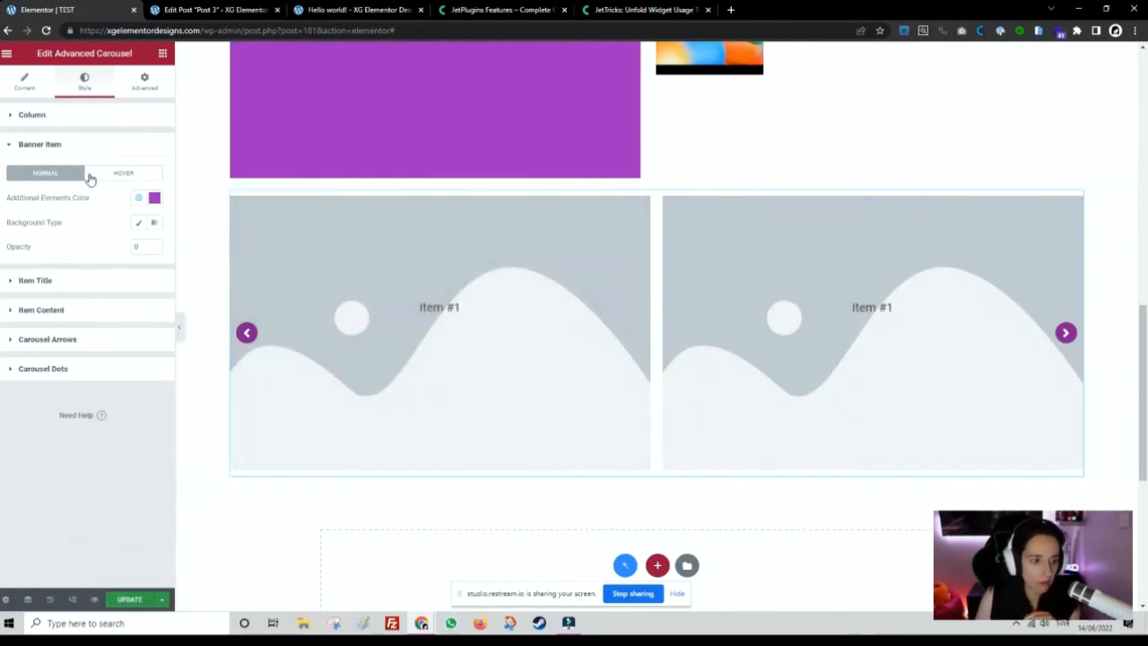
Set the banner items' hover additional elements color to the global color GX Pink and return to their normal-state settings.
click(91, 176)
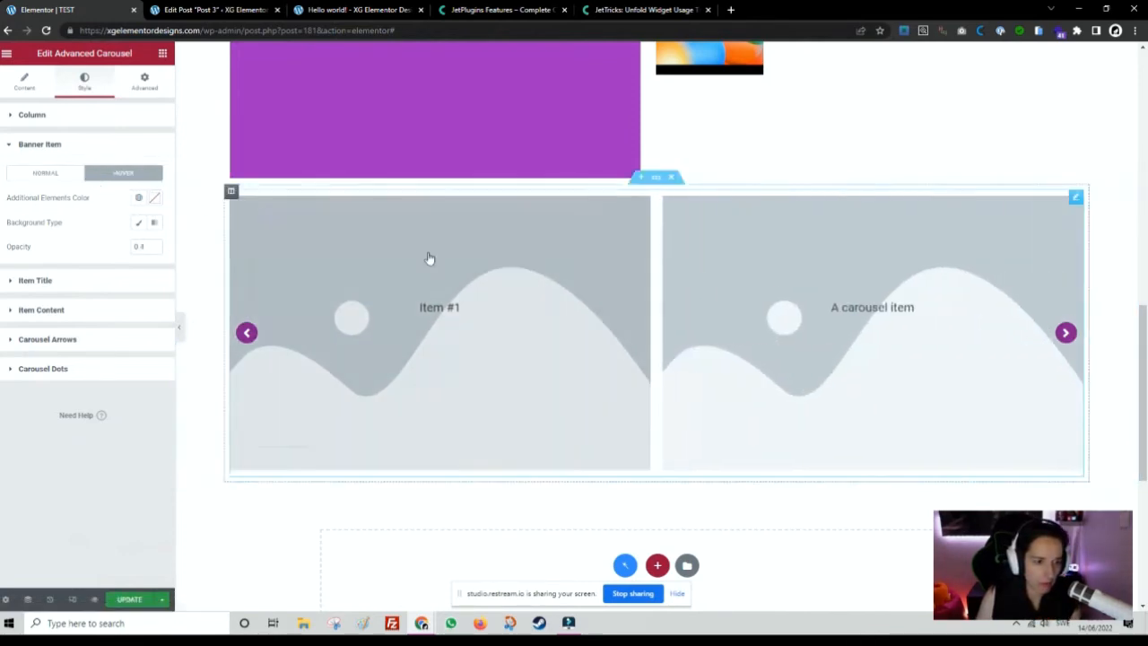
click(138, 197)
click(70, 374)
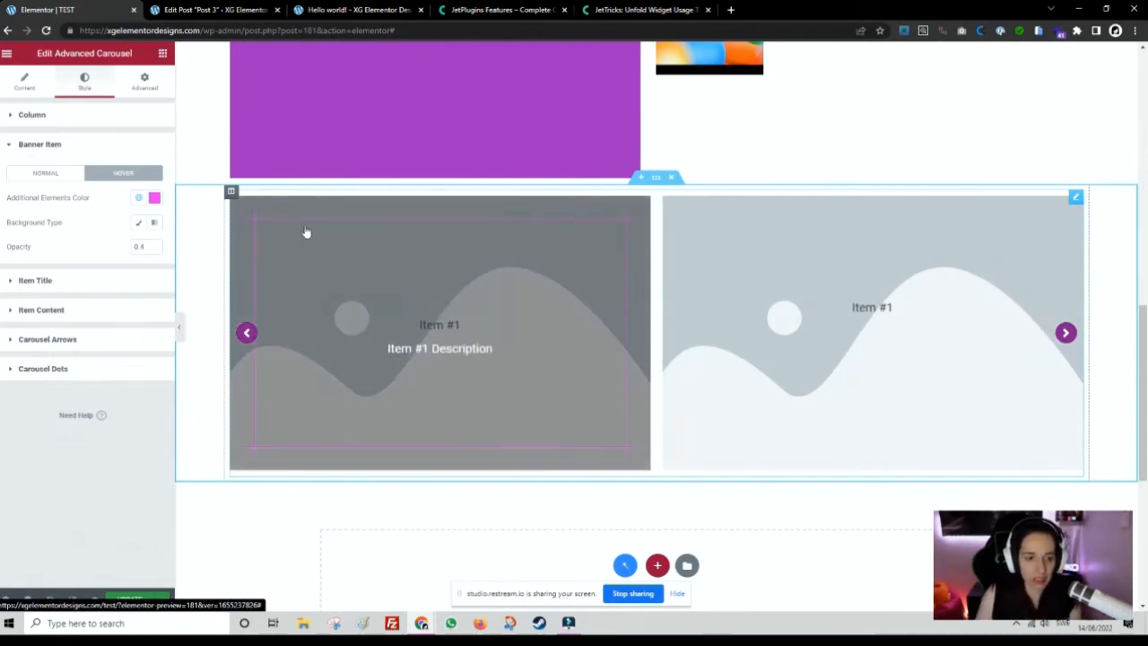
click(27, 174)
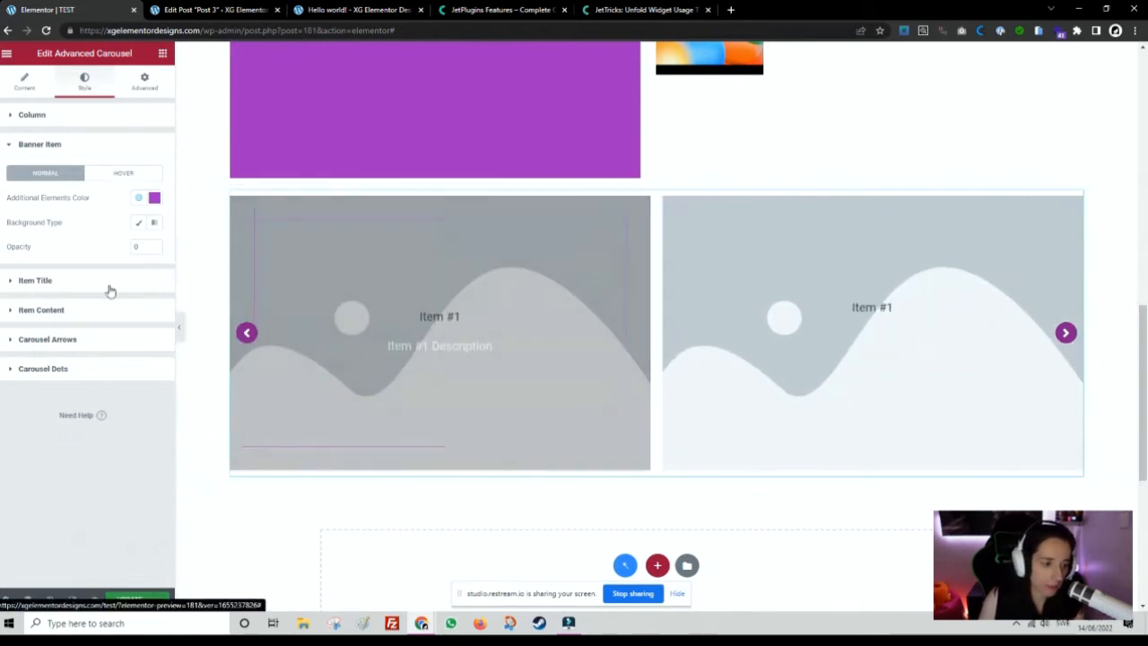
Set the carousel item title's normal color to the global color GX4.
click(105, 284)
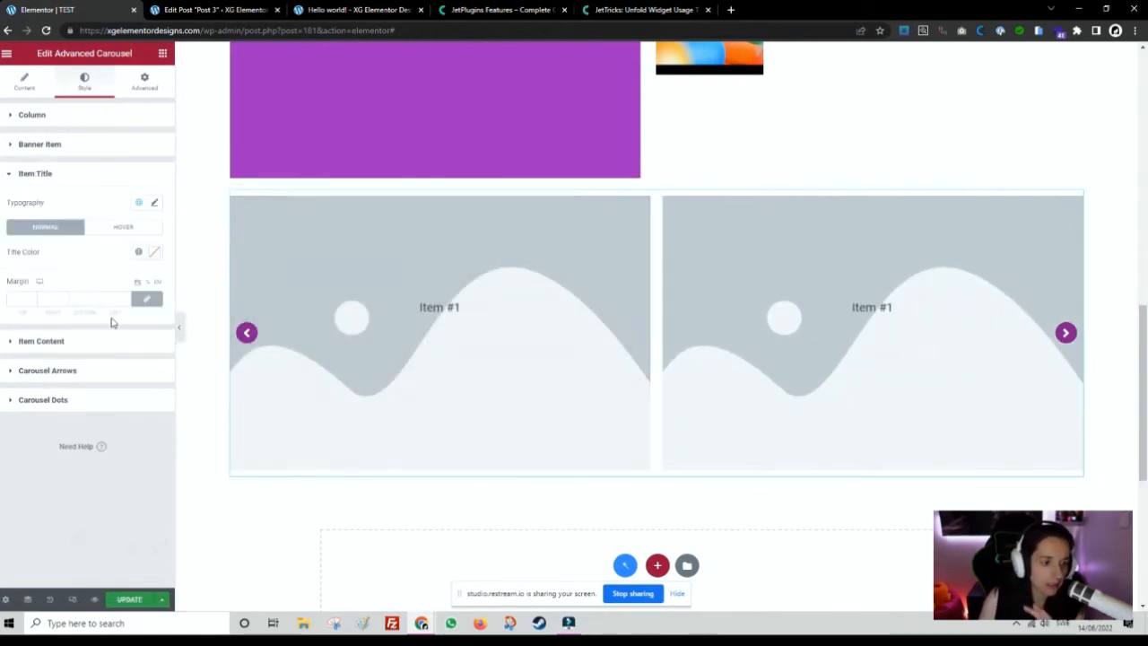
click(136, 254)
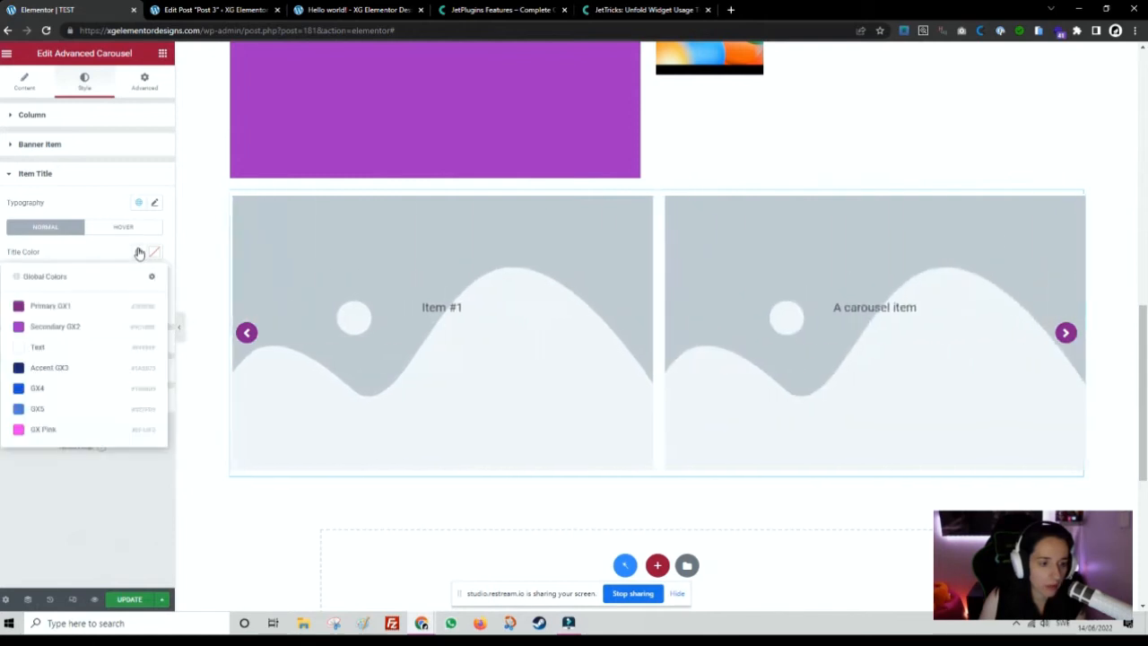
click(77, 390)
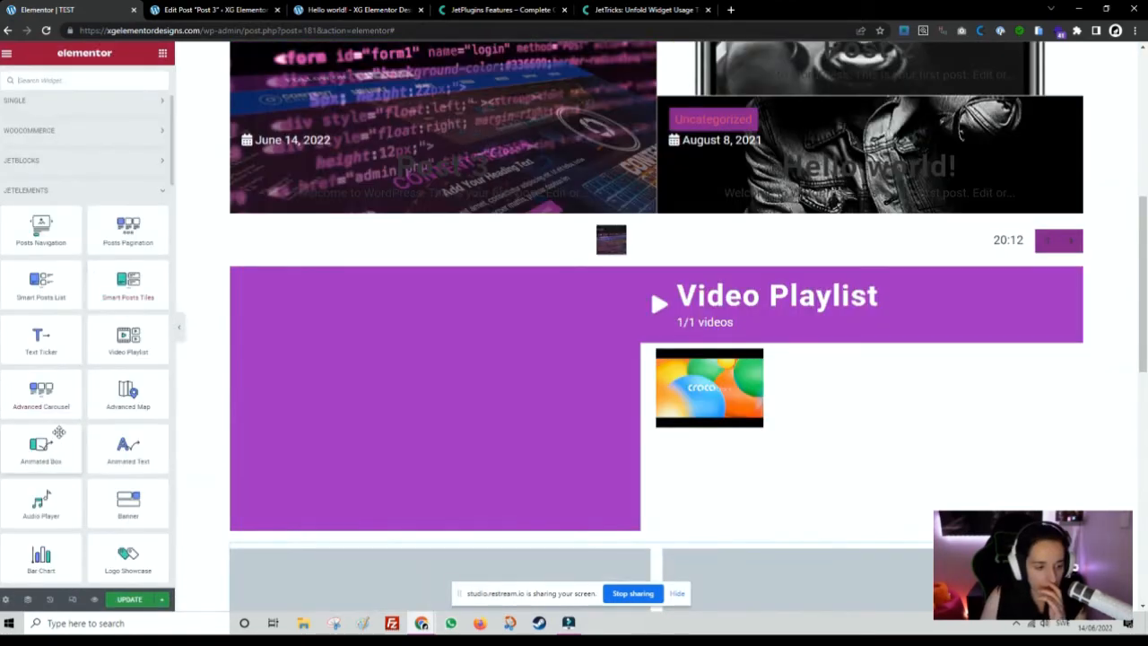
Add an Advanced Map widget from JetElements in the empty area below the carousel.
scroll(524, 387, down, 1)
scroll(525, 393, down, 5)
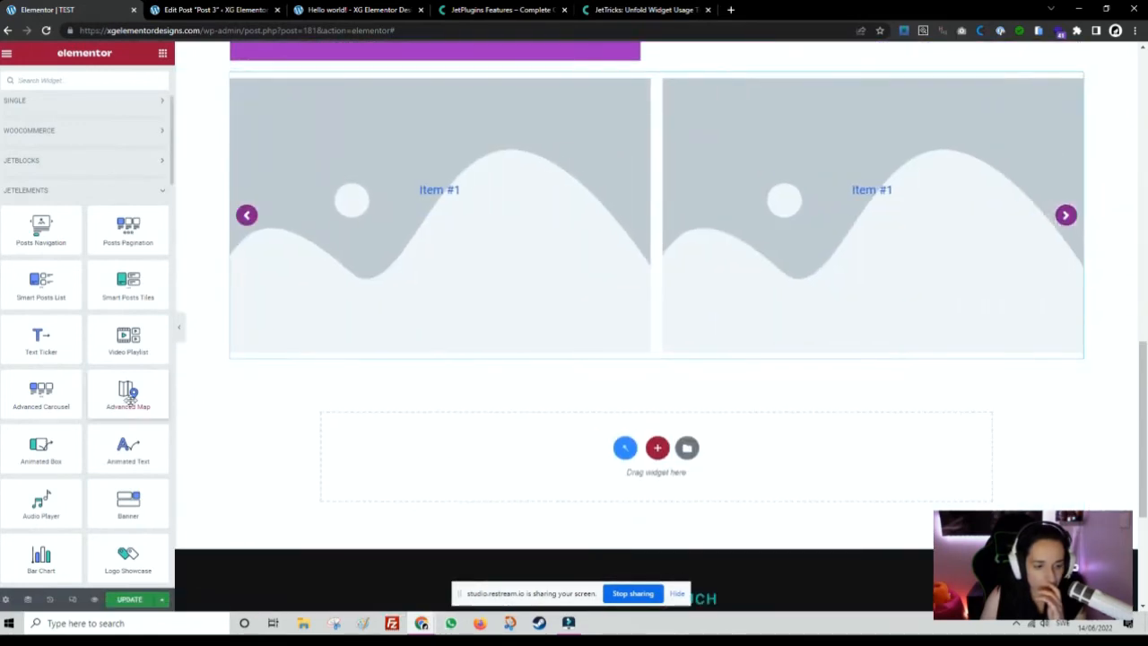
drag(130, 399, 584, 467)
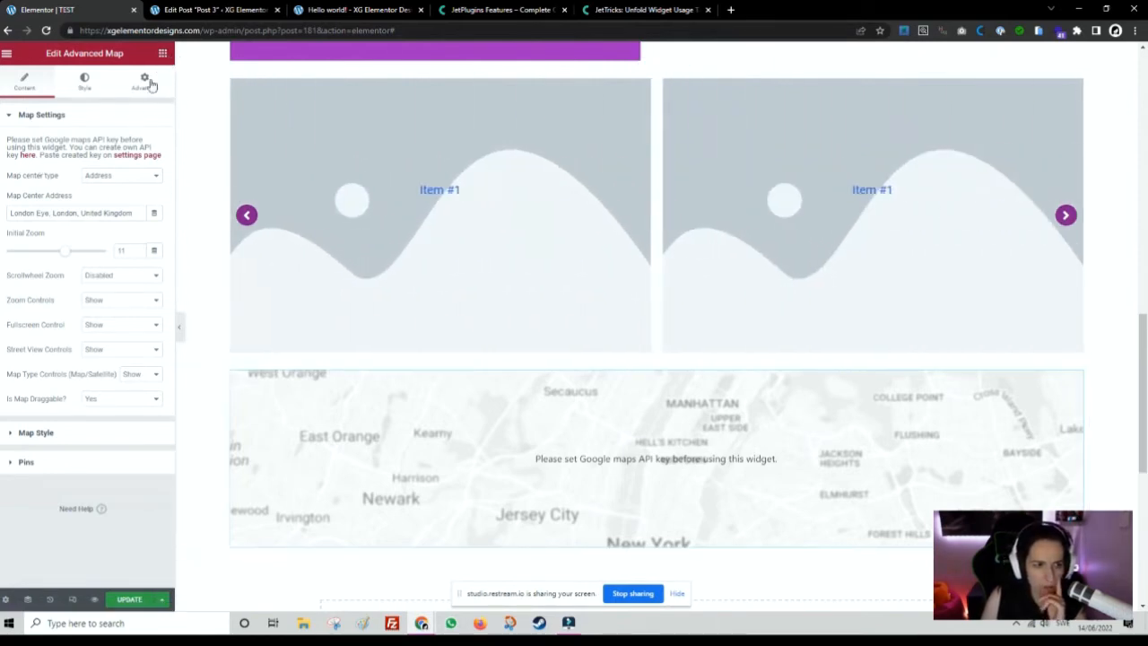
Search the widgets for "map" and add a Google Maps widget below the Advanced Map.
click(163, 53)
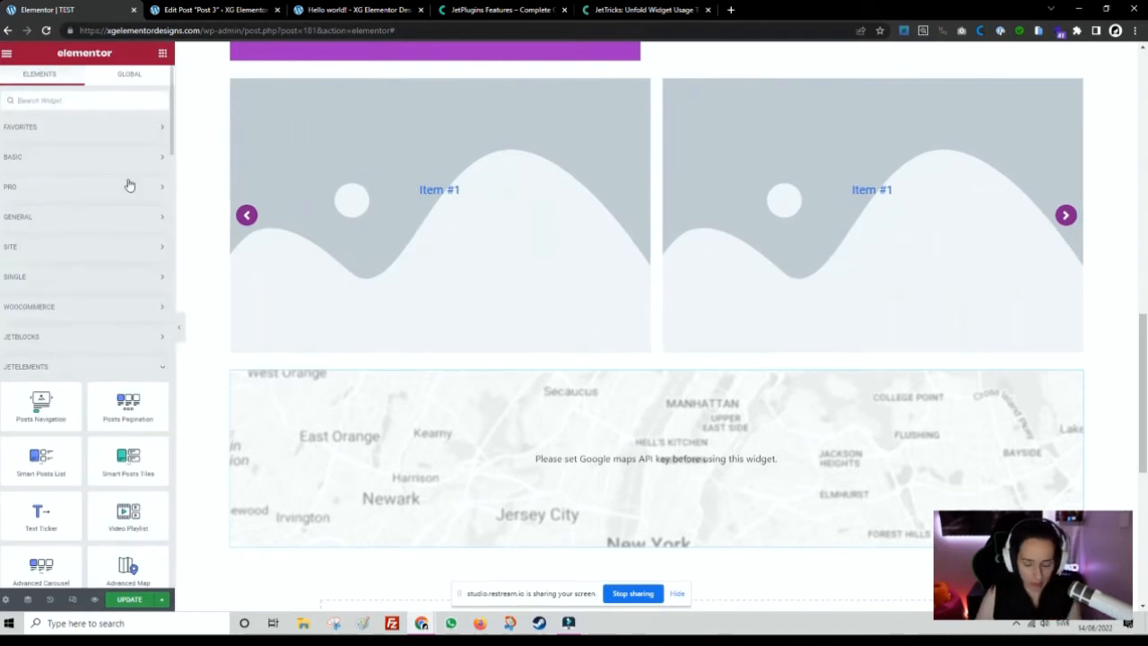
text(map)
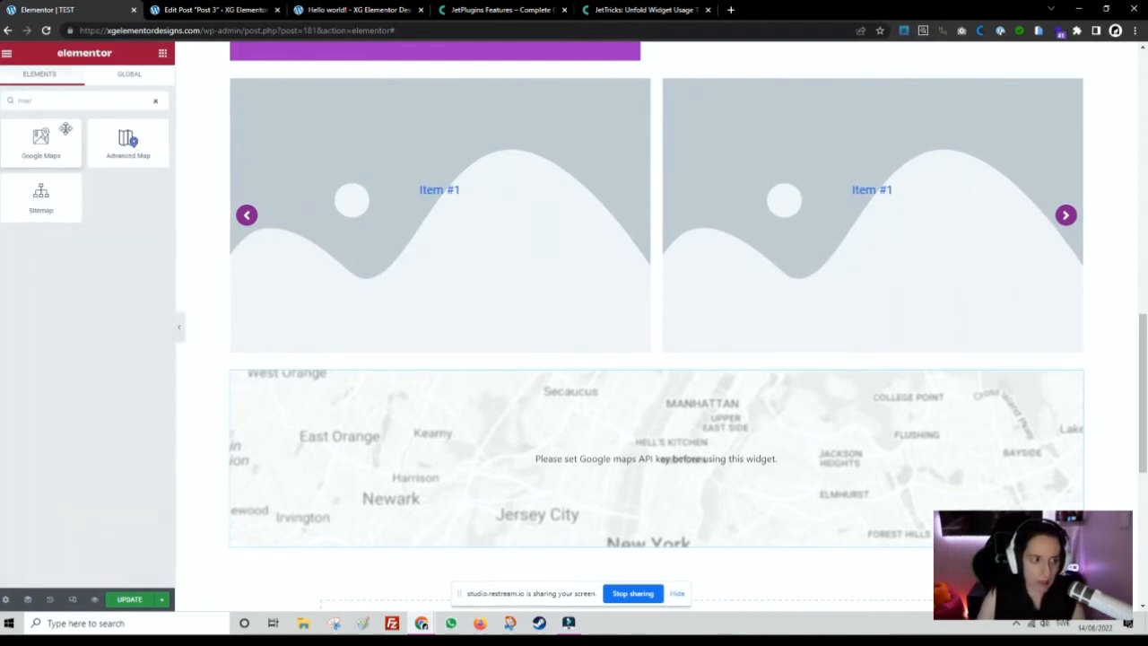
scroll(658, 342, down, 2)
scroll(658, 342, down, 2)
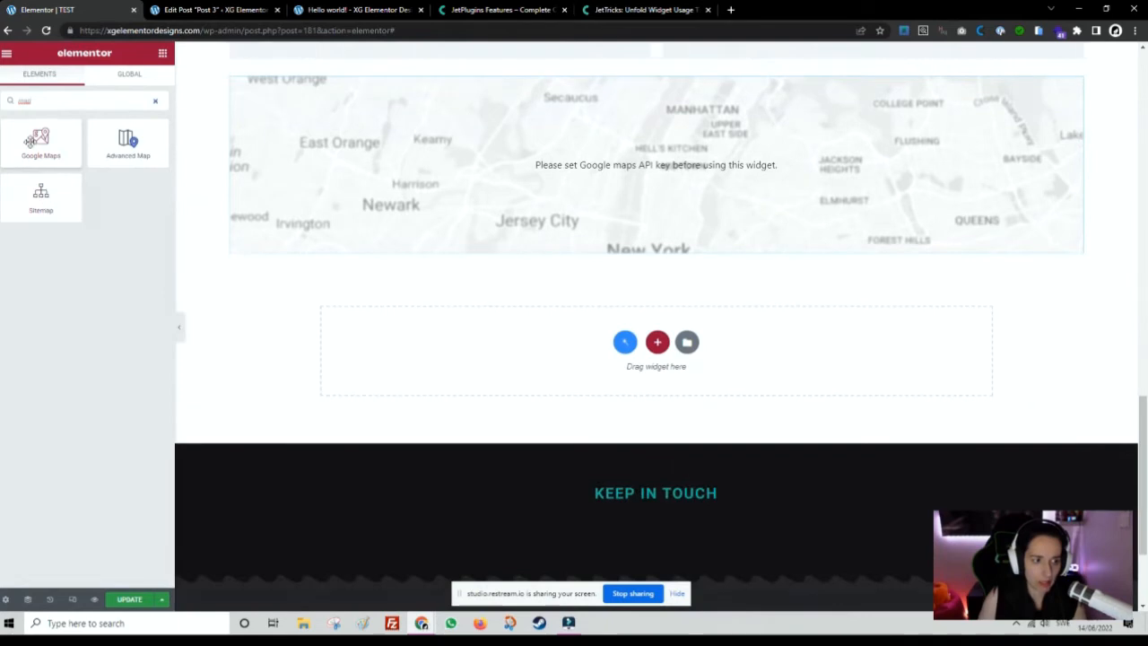
drag(41, 143, 637, 348)
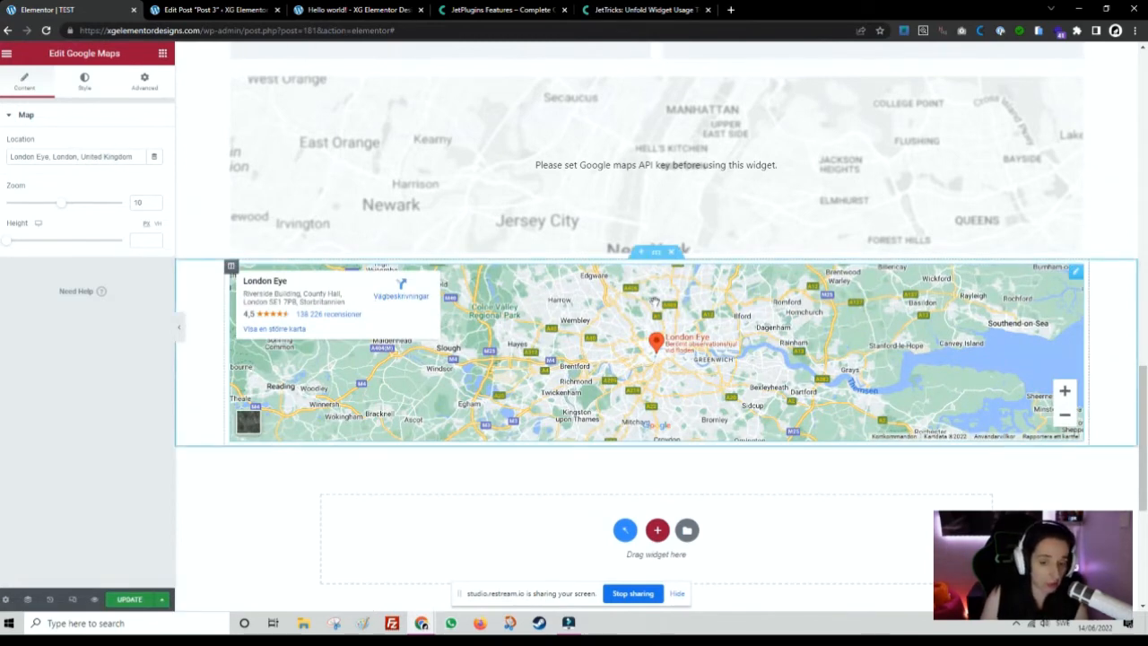
Reopen the Advanced Map's settings and view the Street View controls options without changing them.
scroll(525, 159, up, 2)
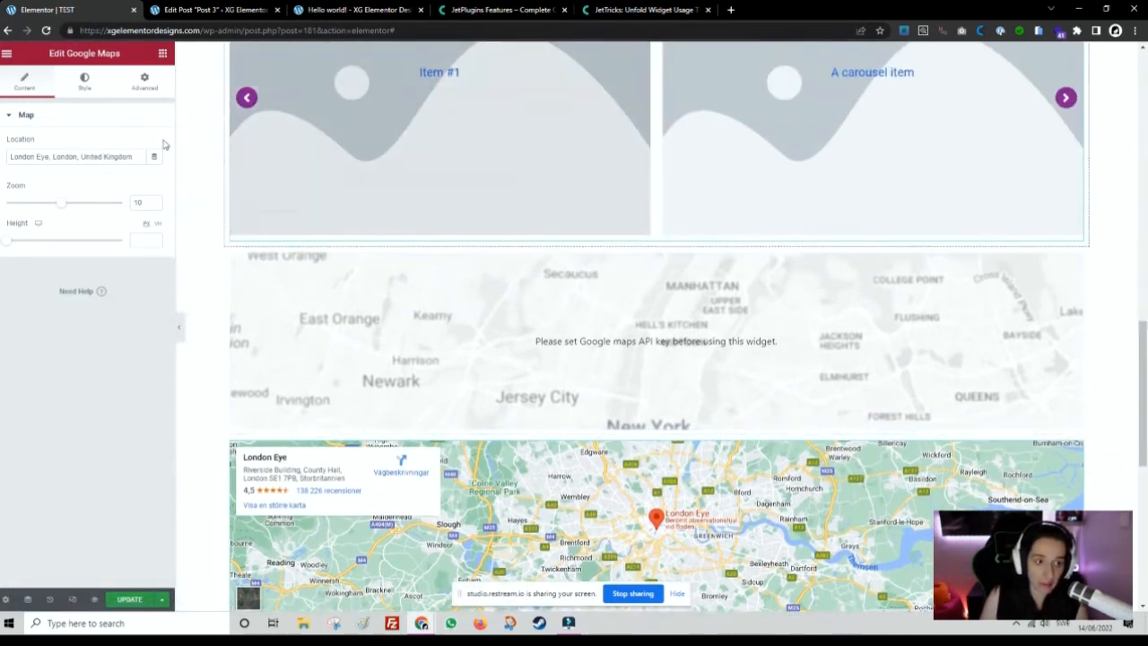
click(662, 325)
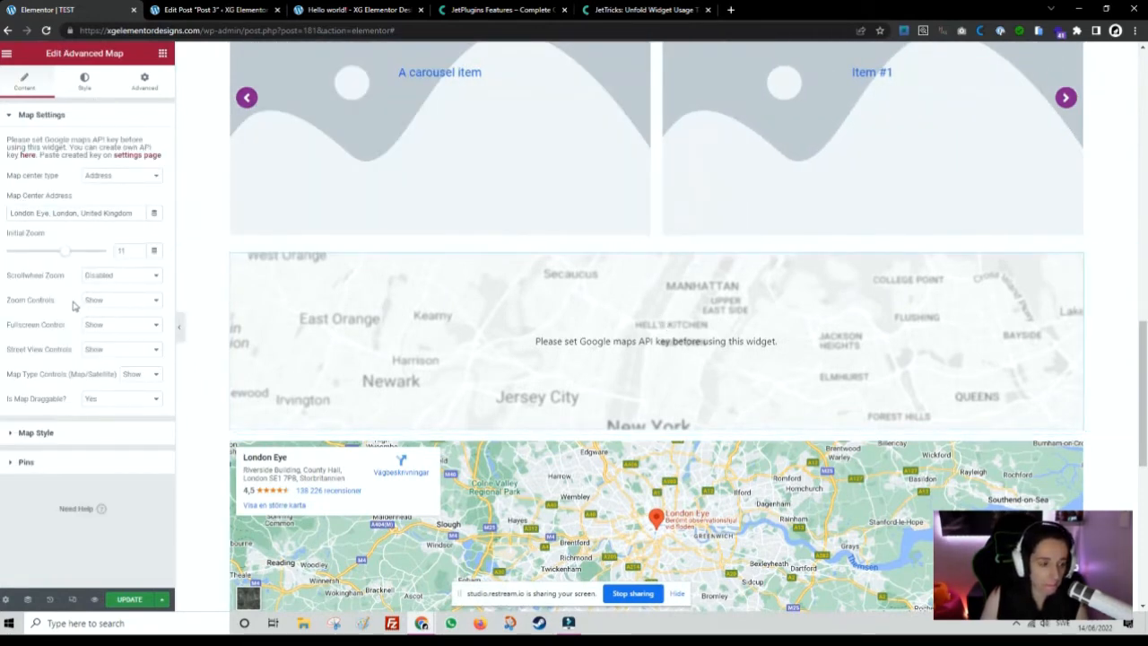
click(115, 351)
click(116, 350)
scroll(269, 422, down, 2)
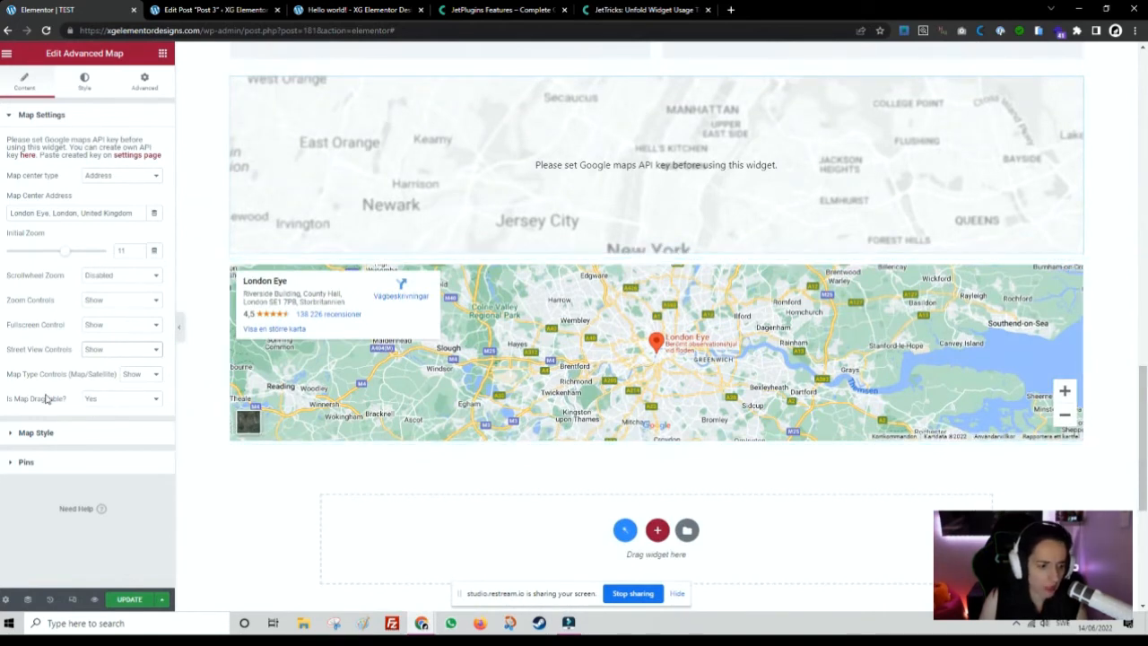
Try the Apple Maps-esque and Blue Essence map styles on the Advanced Map.
click(100, 433)
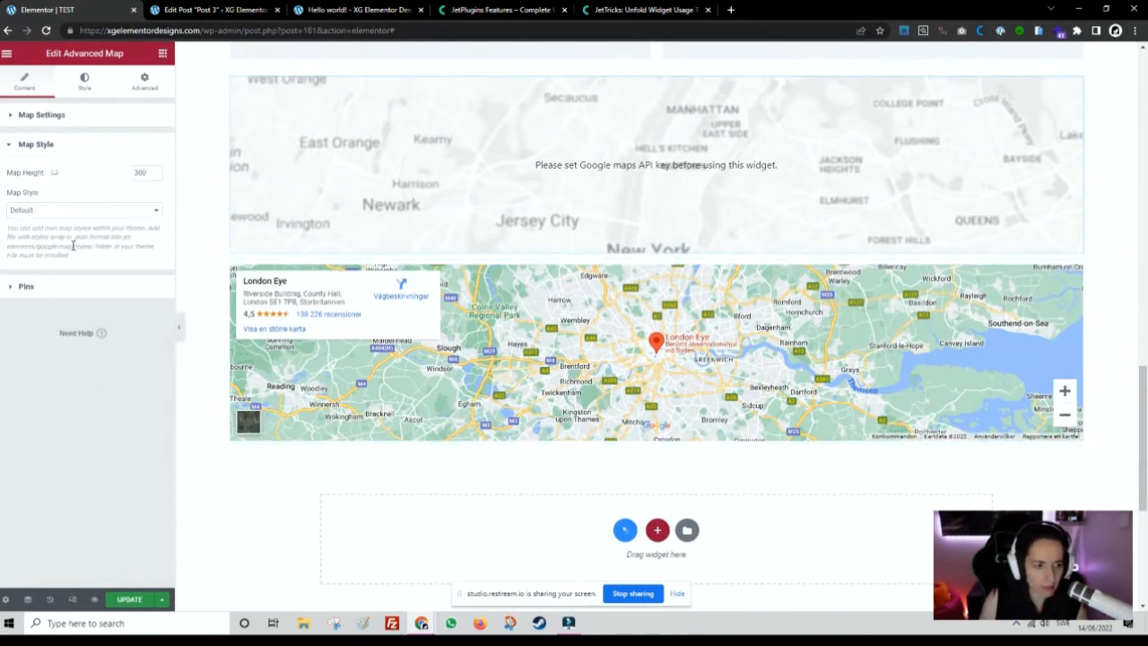
click(126, 212)
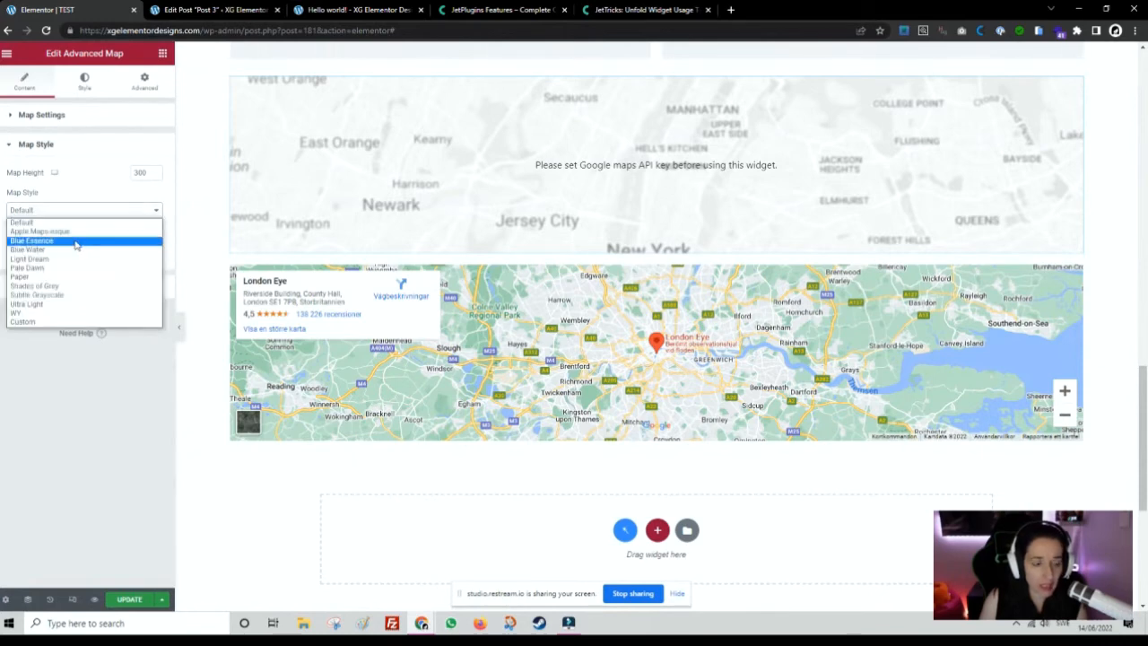
click(63, 232)
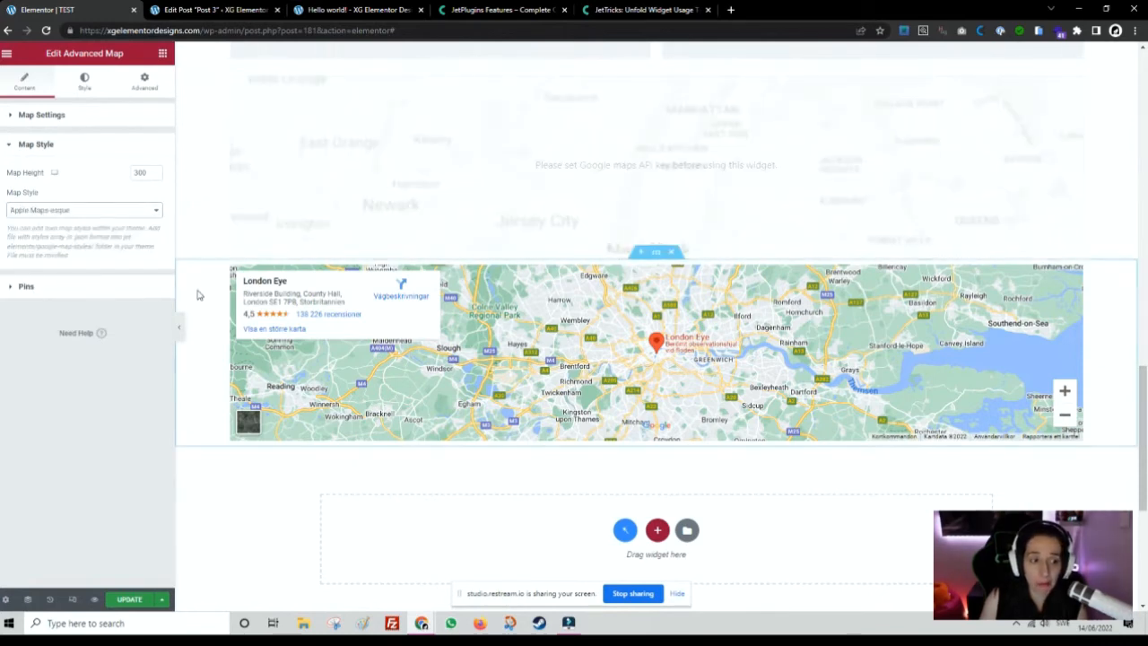
scroll(205, 279, up, 1)
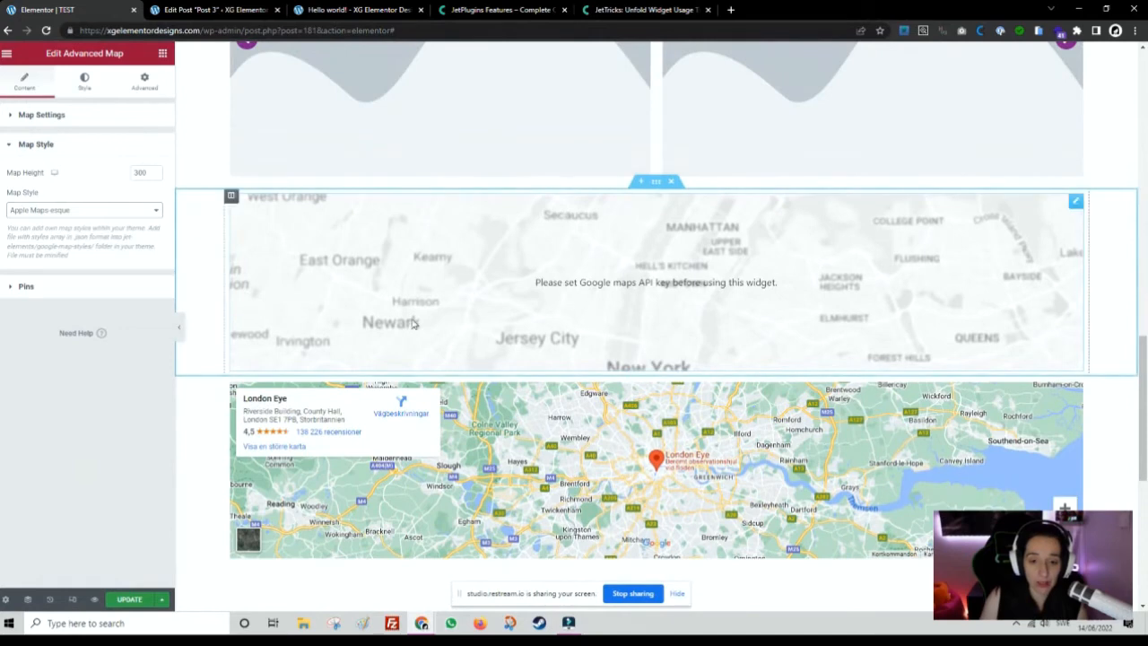
click(87, 210)
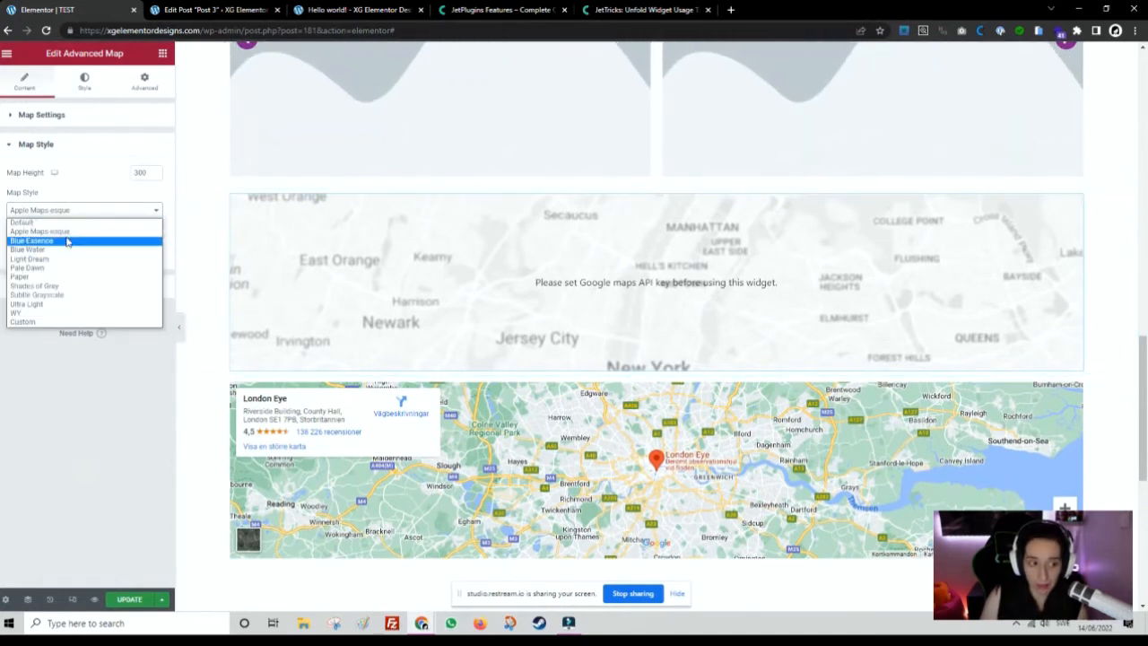
click(68, 239)
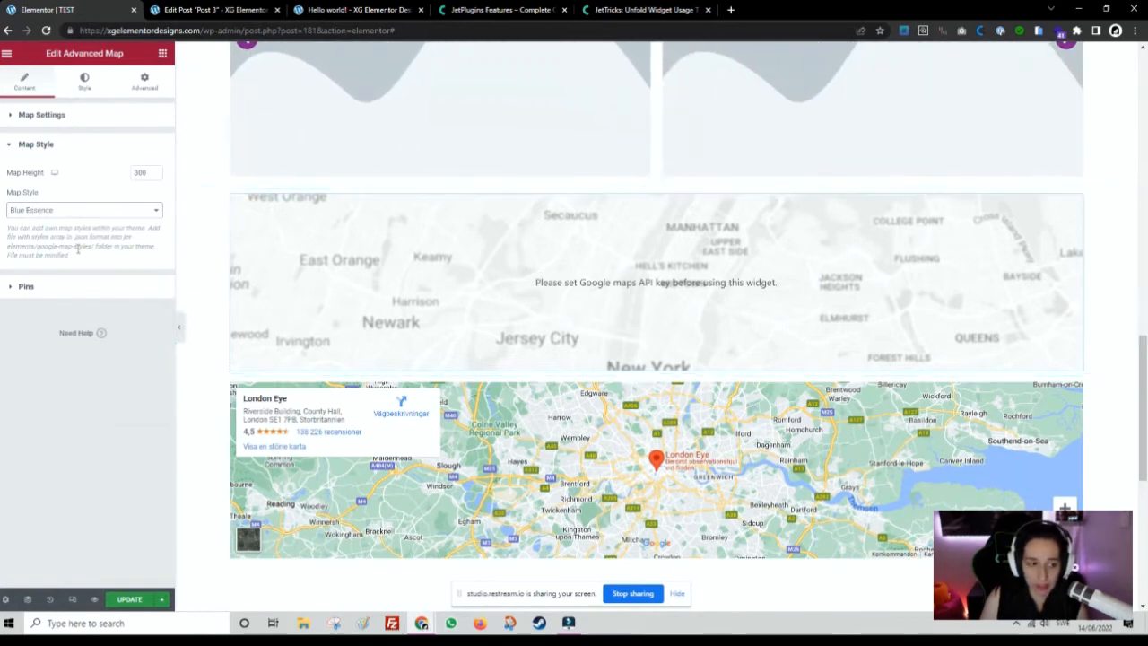
Try the Light Dream style on the Advanced Map and set its map style to Paper.
click(48, 210)
click(47, 210)
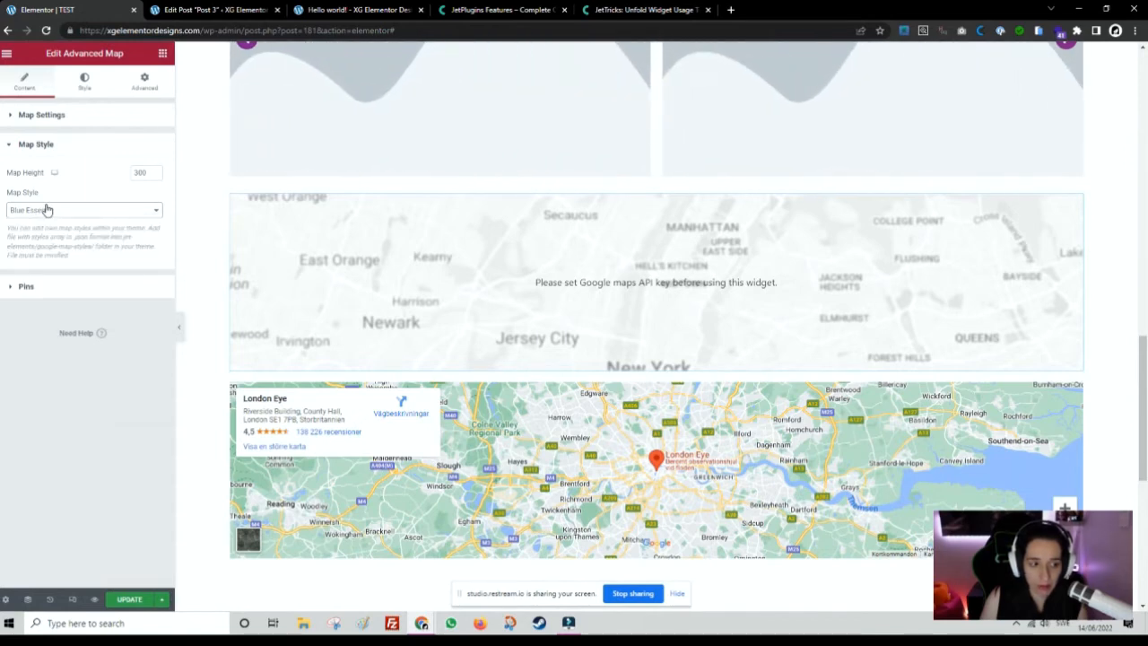
click(54, 216)
click(68, 257)
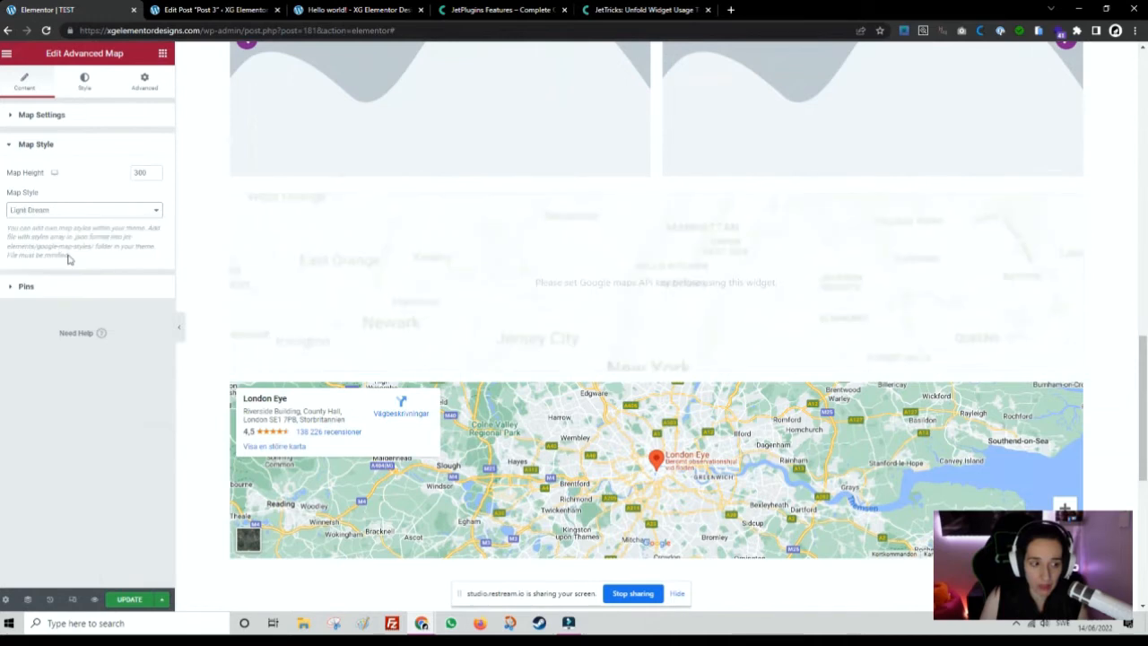
click(50, 213)
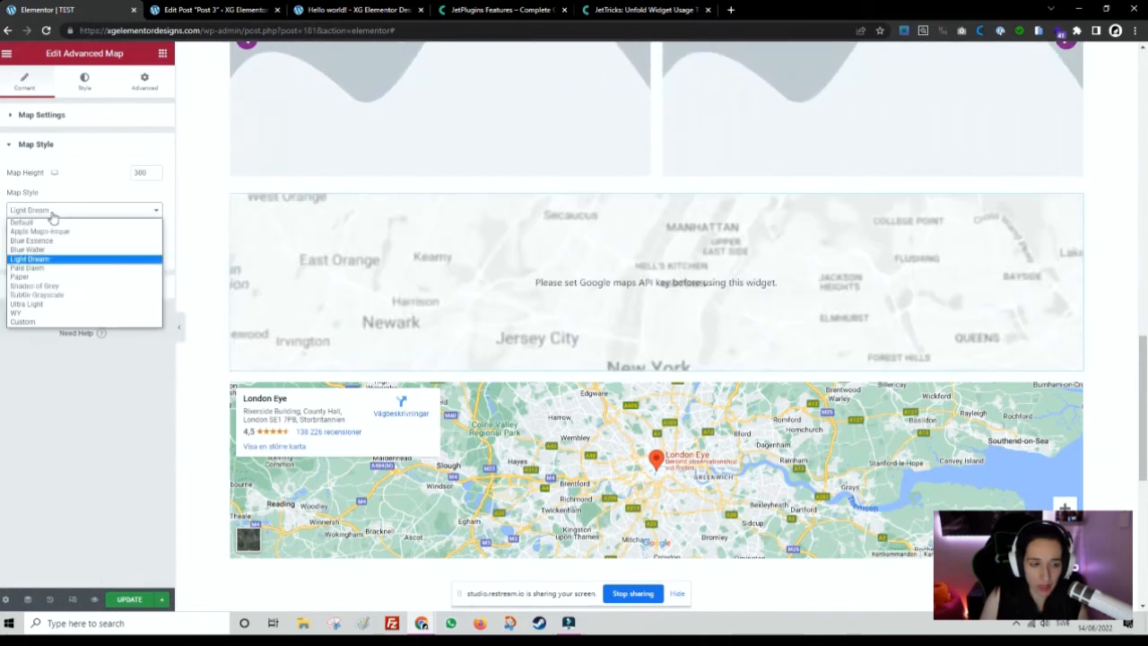
click(68, 278)
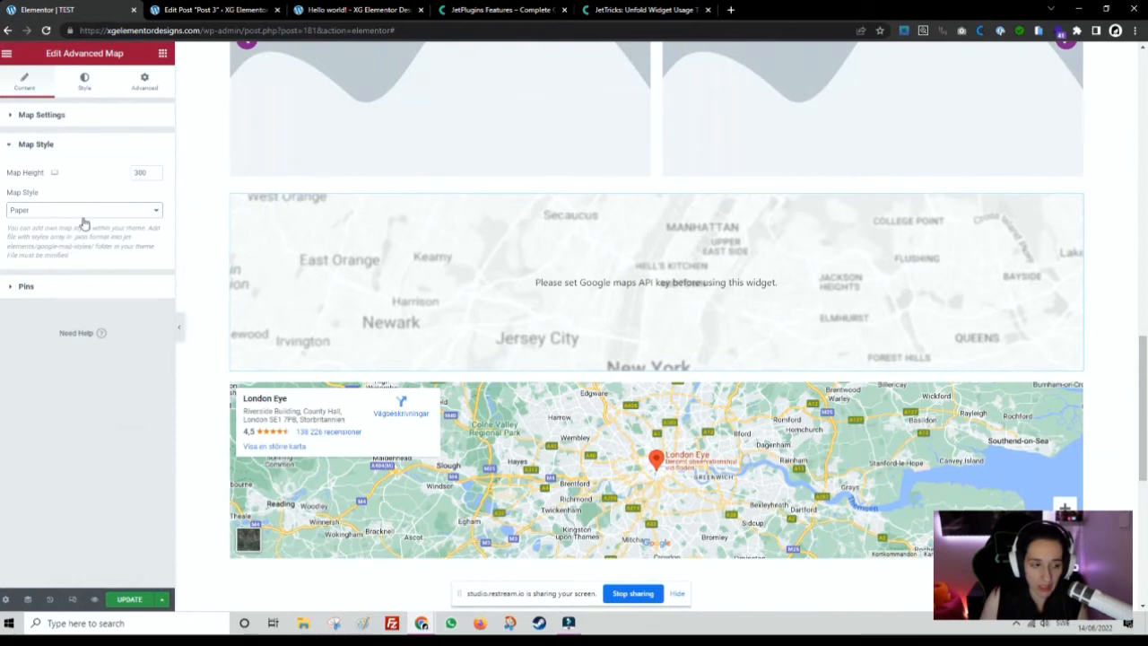
Duplicate the London Eye pin in the Advanced Map's pins.
click(42, 287)
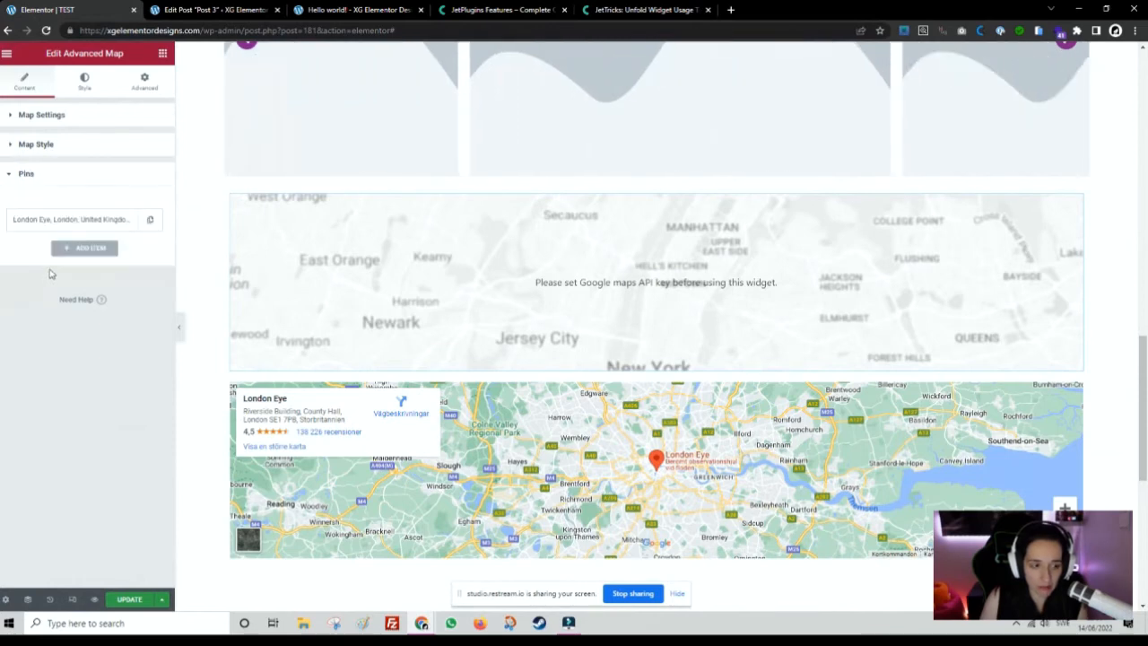
click(148, 218)
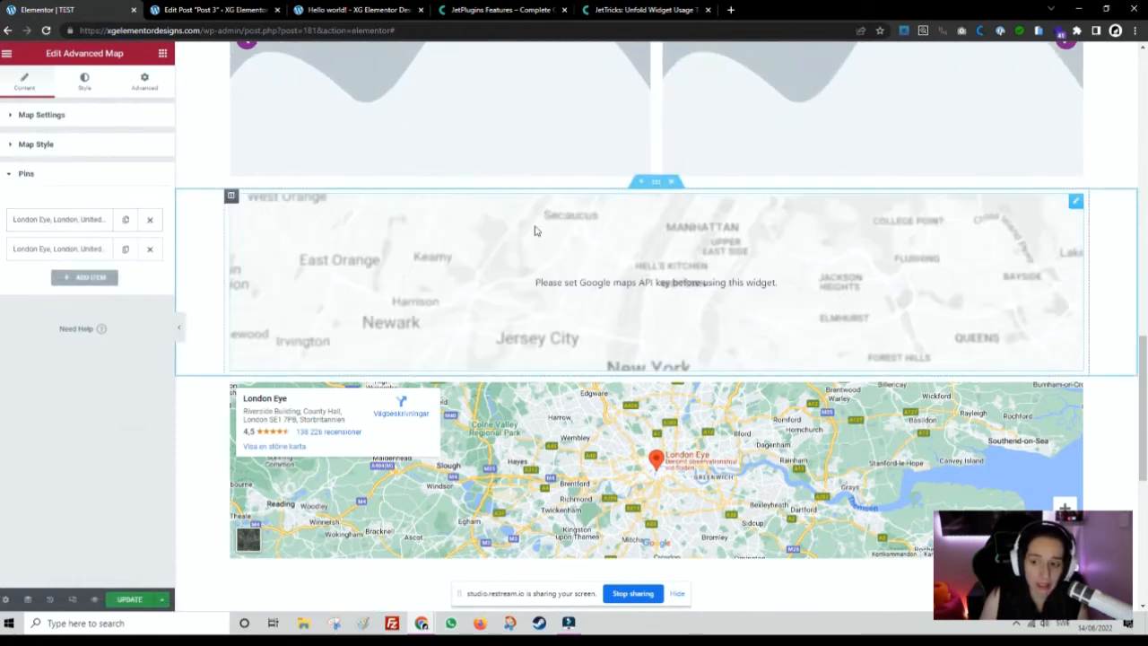
Duplicate the second London Eye pin and set the Advanced Map's pin width to 135.
click(125, 248)
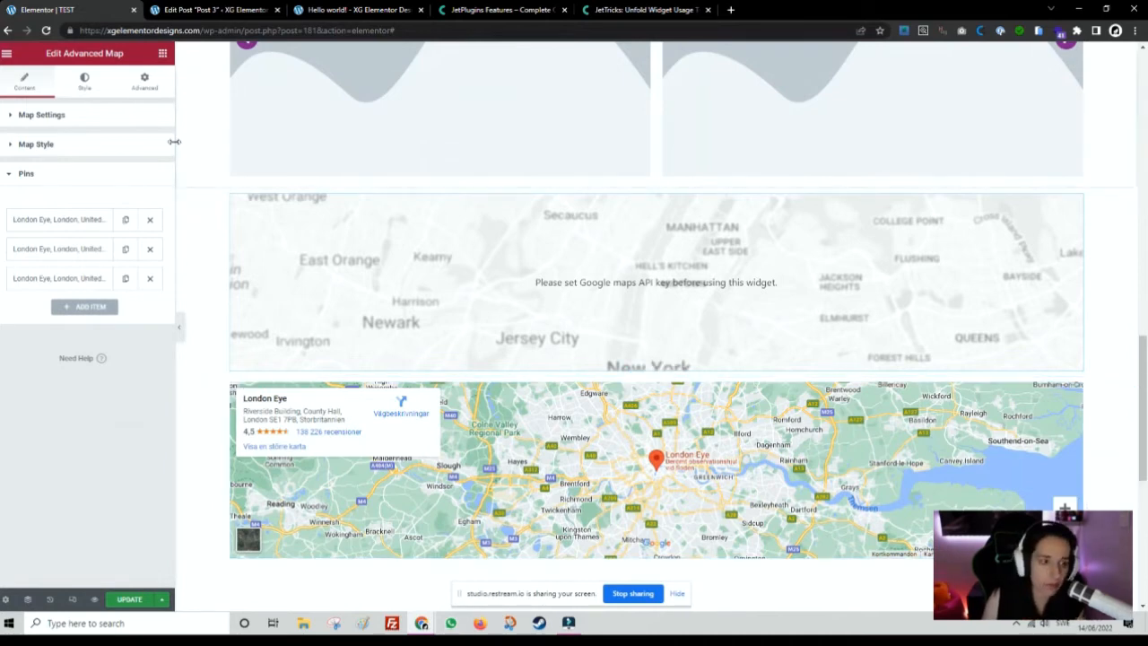
click(84, 115)
click(87, 81)
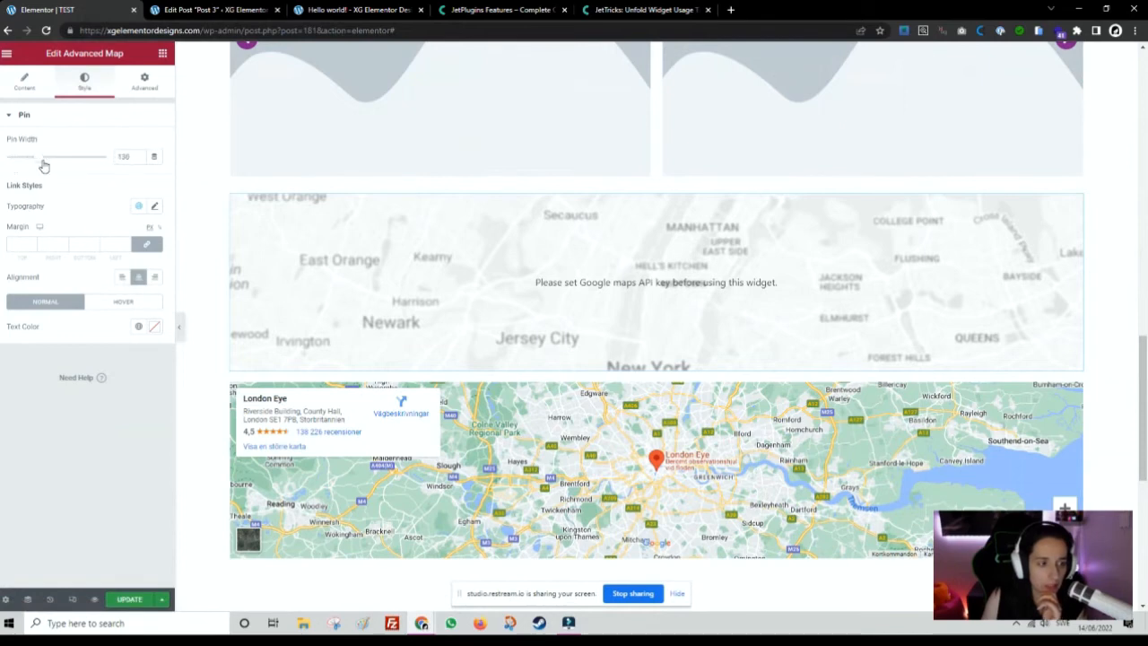
drag(42, 161, 41, 160)
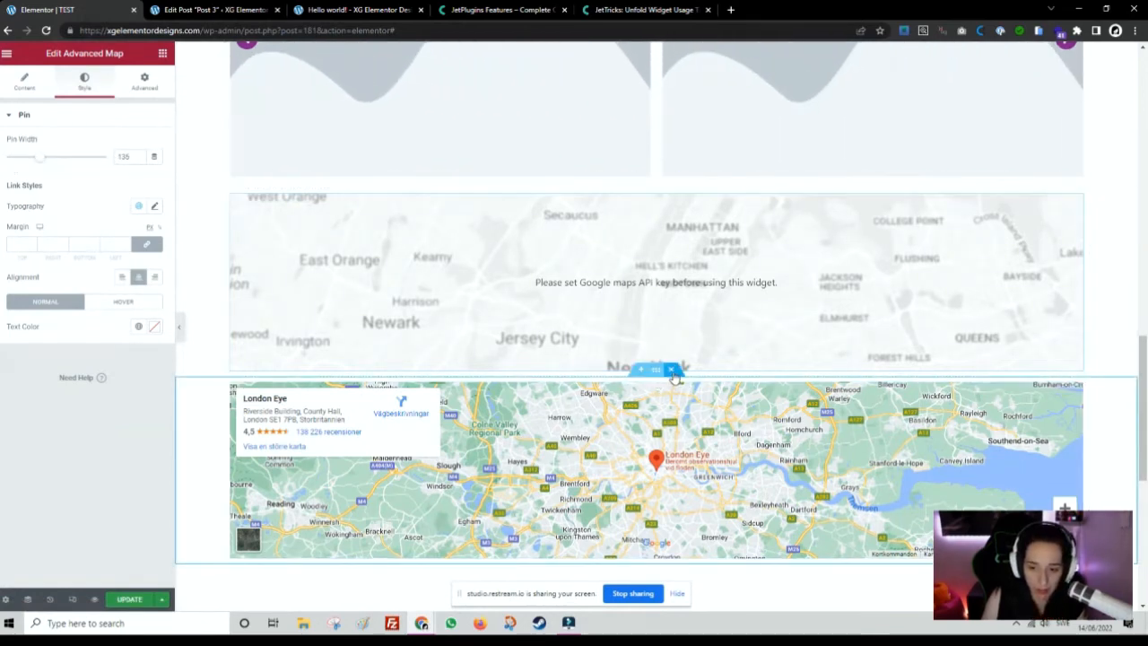
Delete the London Eye Google map section and add a JetElements Animated Box in its own section below the Advanced Map.
click(672, 373)
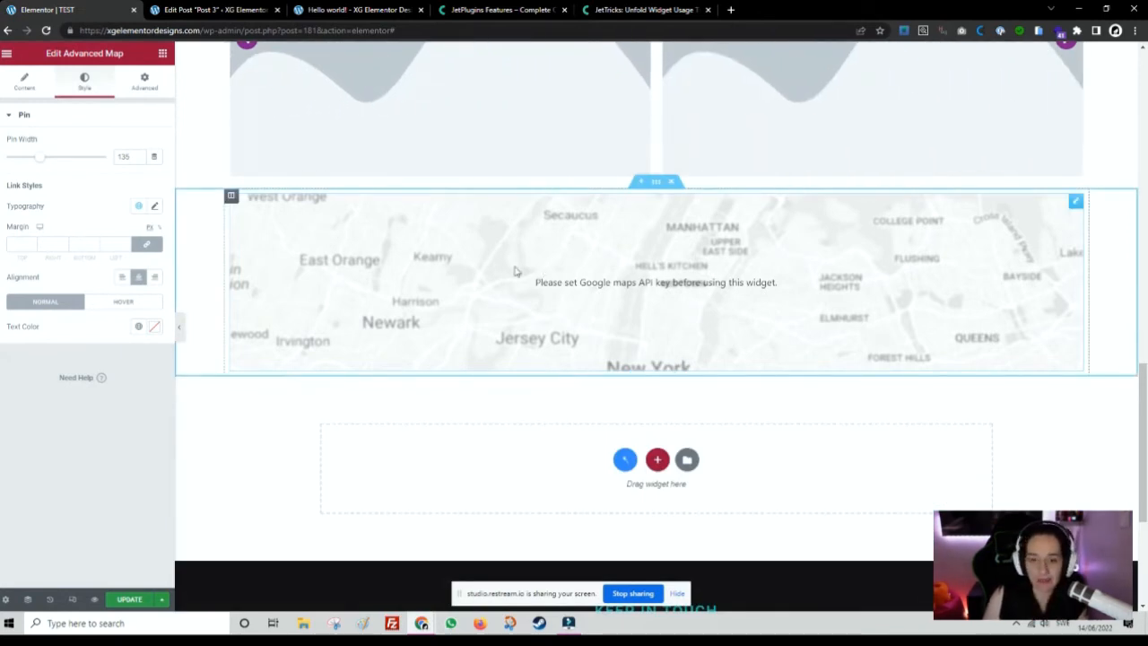
click(163, 54)
scroll(103, 480, down, 3)
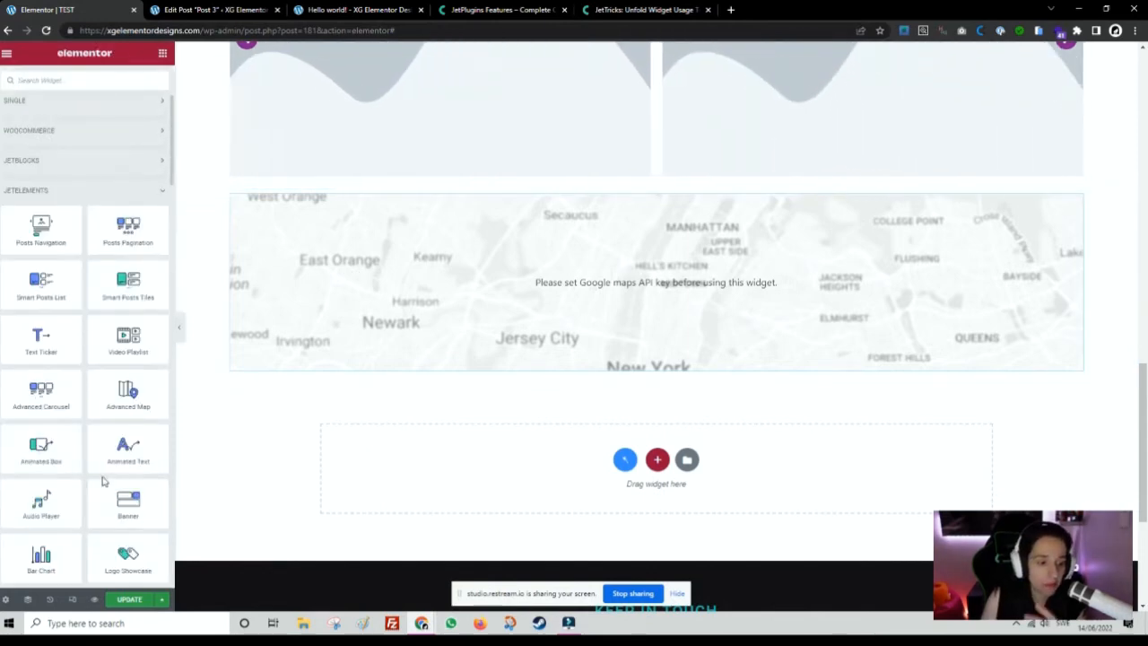
scroll(102, 481, down, 2)
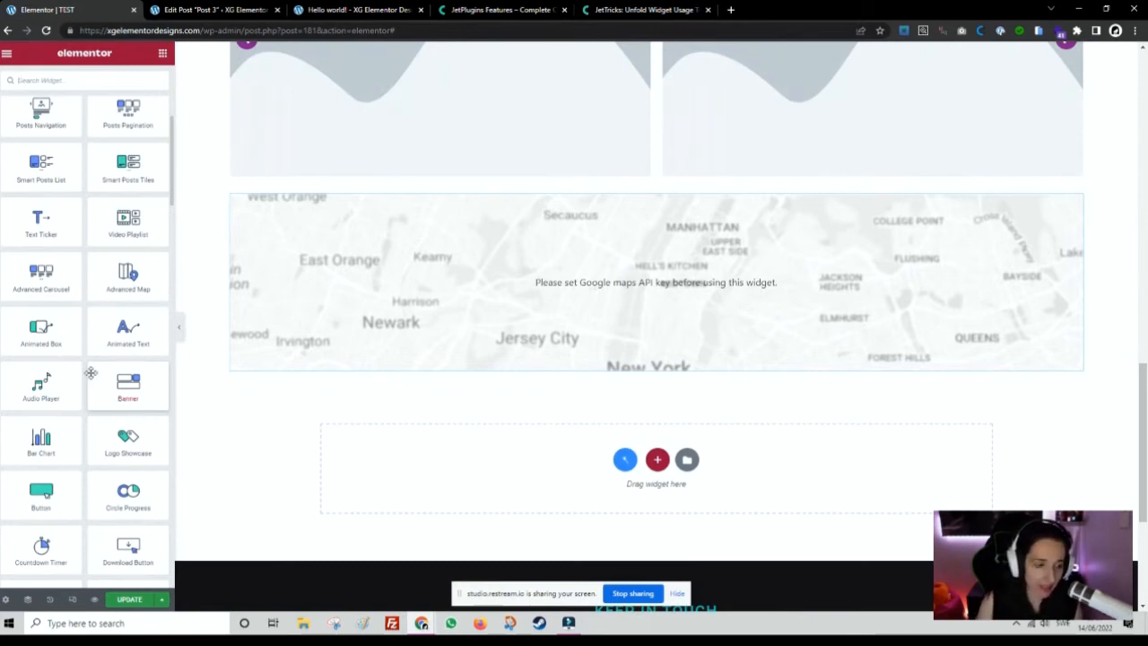
scroll(54, 350, down, 2)
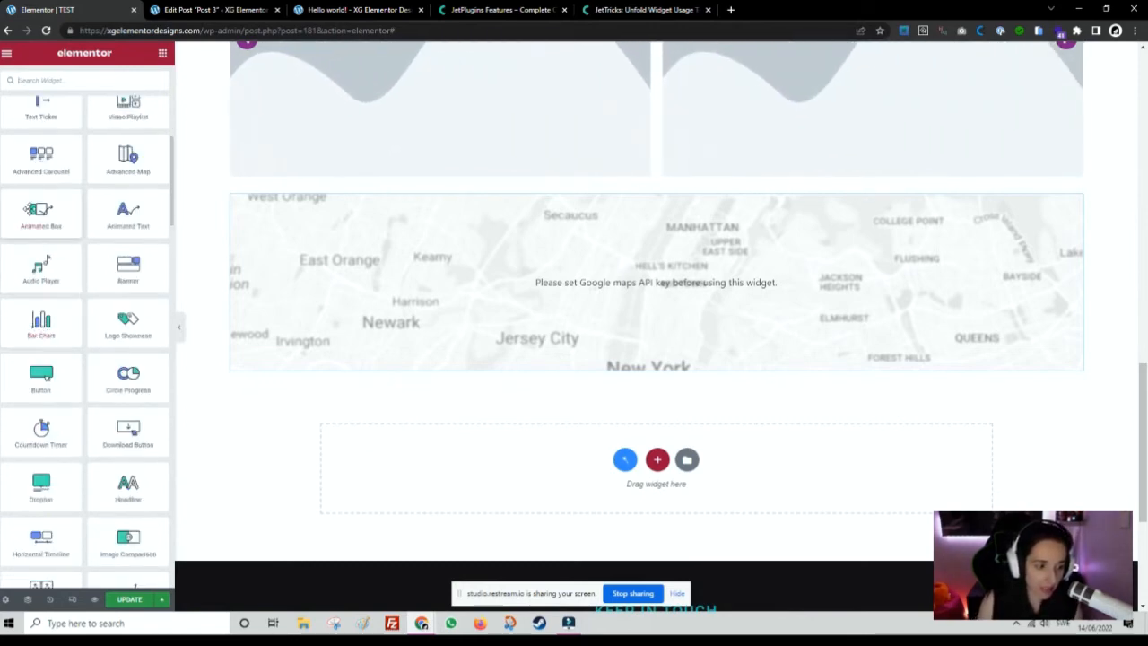
drag(30, 209, 520, 462)
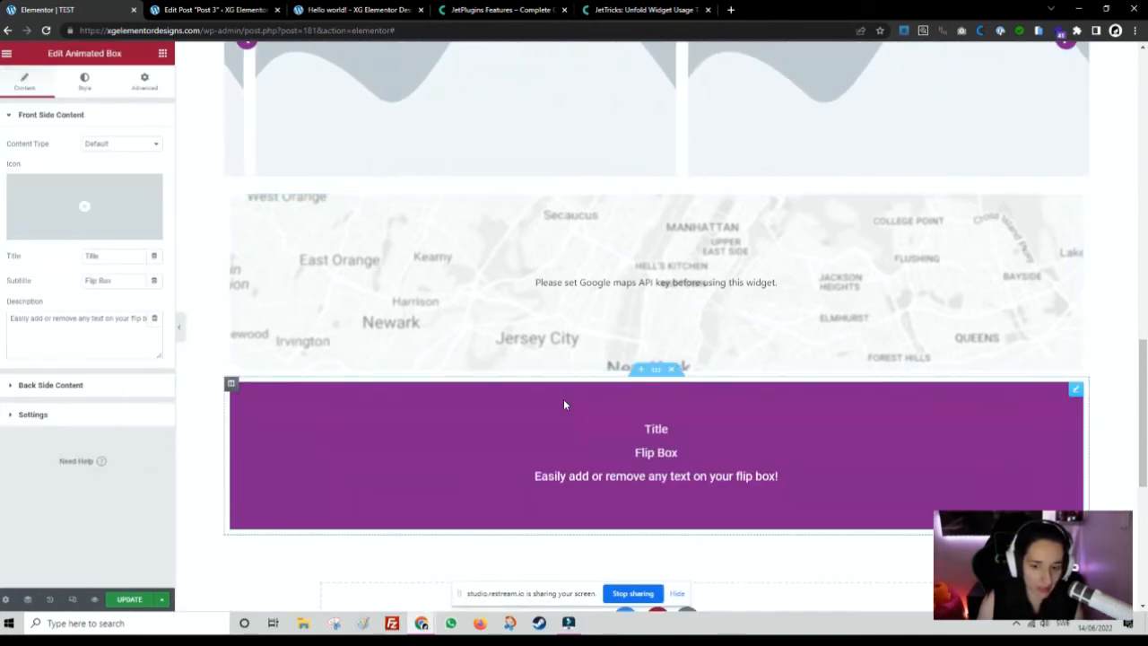
mouse_move(1056, 458)
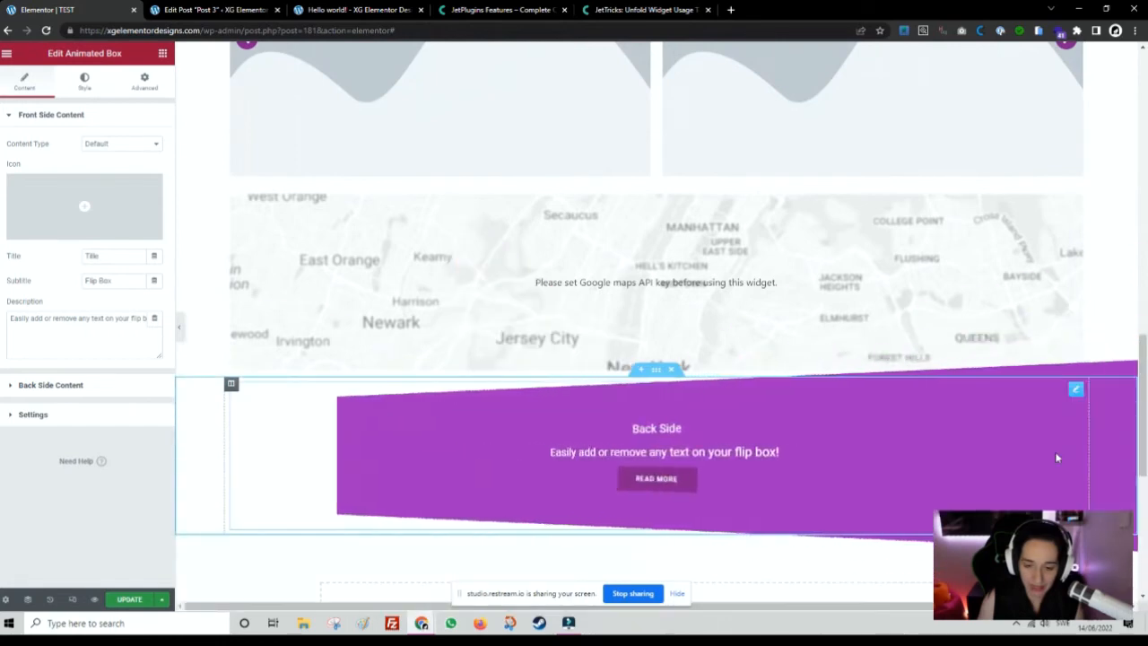
Duplicate the column holding the Animated Box so two boxes sit side by side.
scroll(957, 480, down, 2)
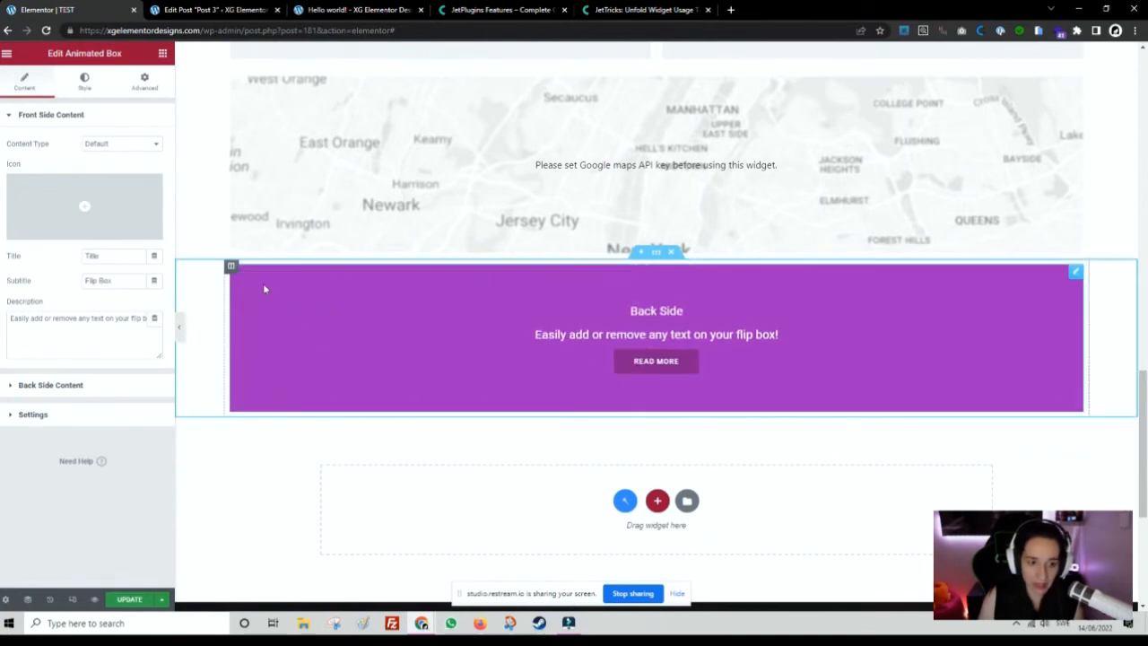
right_click(231, 269)
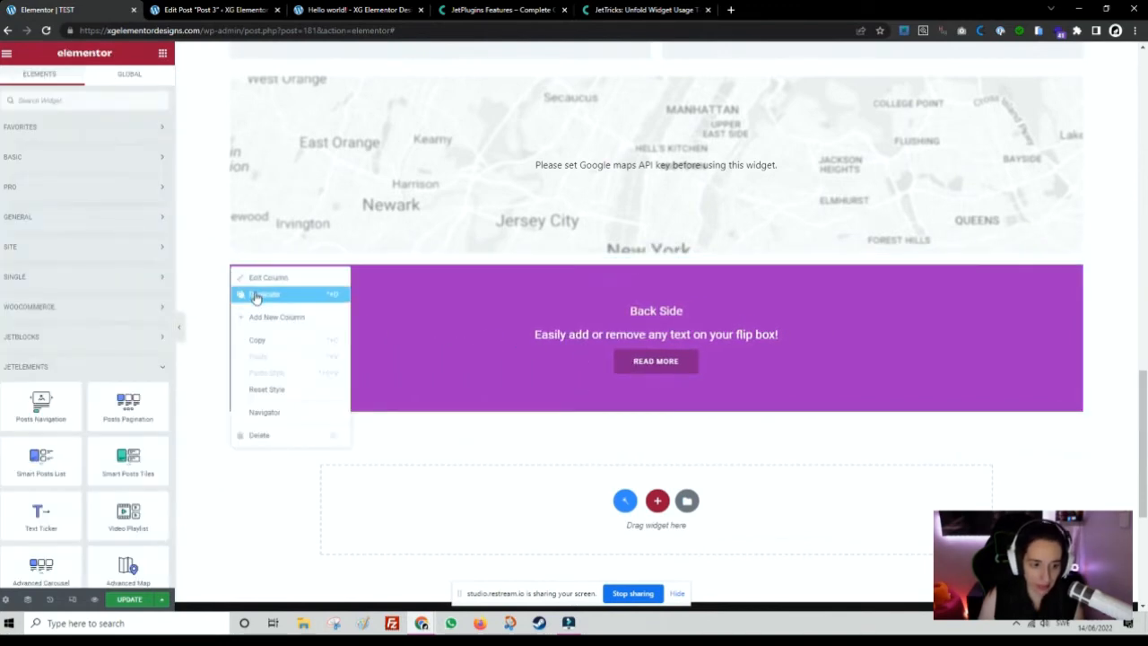
click(257, 295)
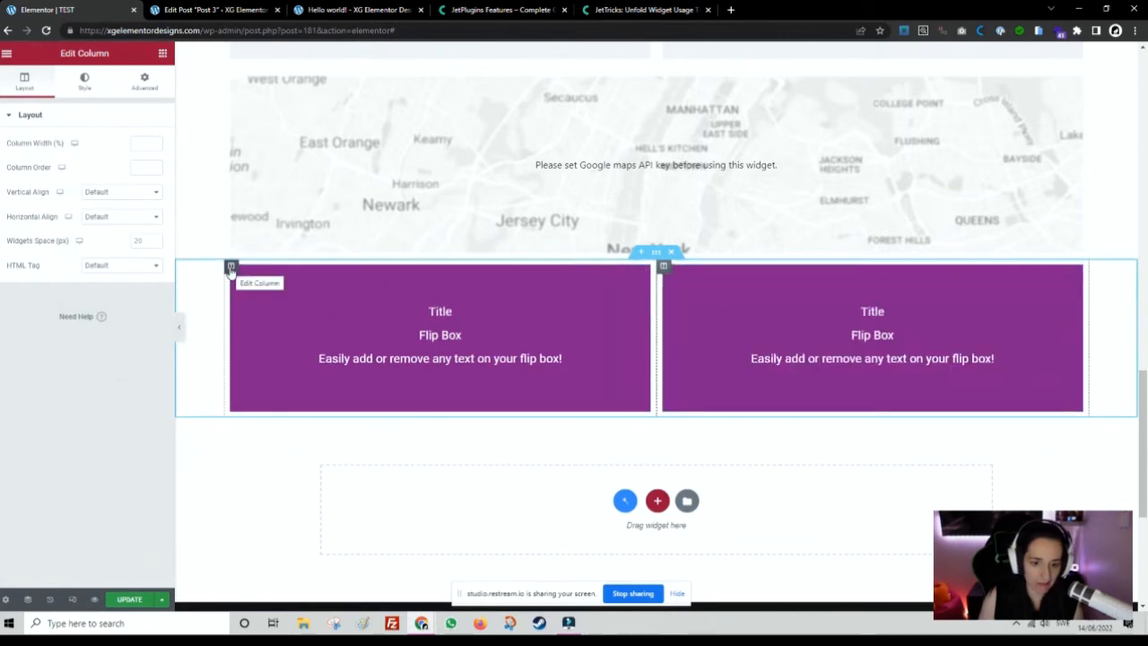
Increase the left Animated Box's height to about 376 px.
click(295, 307)
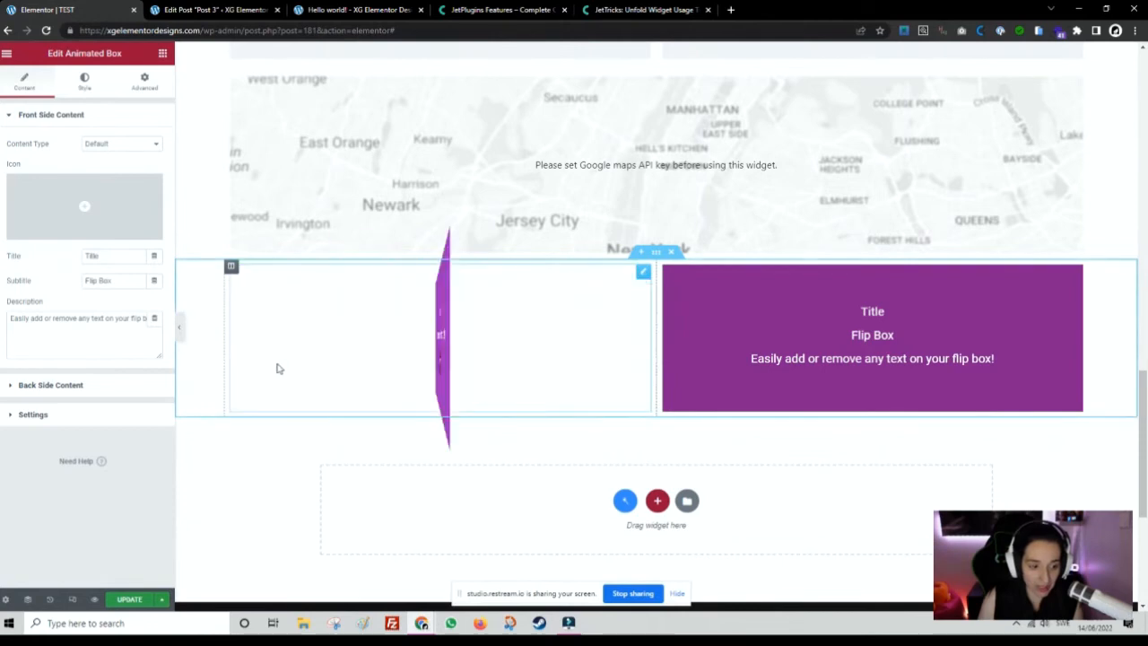
click(78, 417)
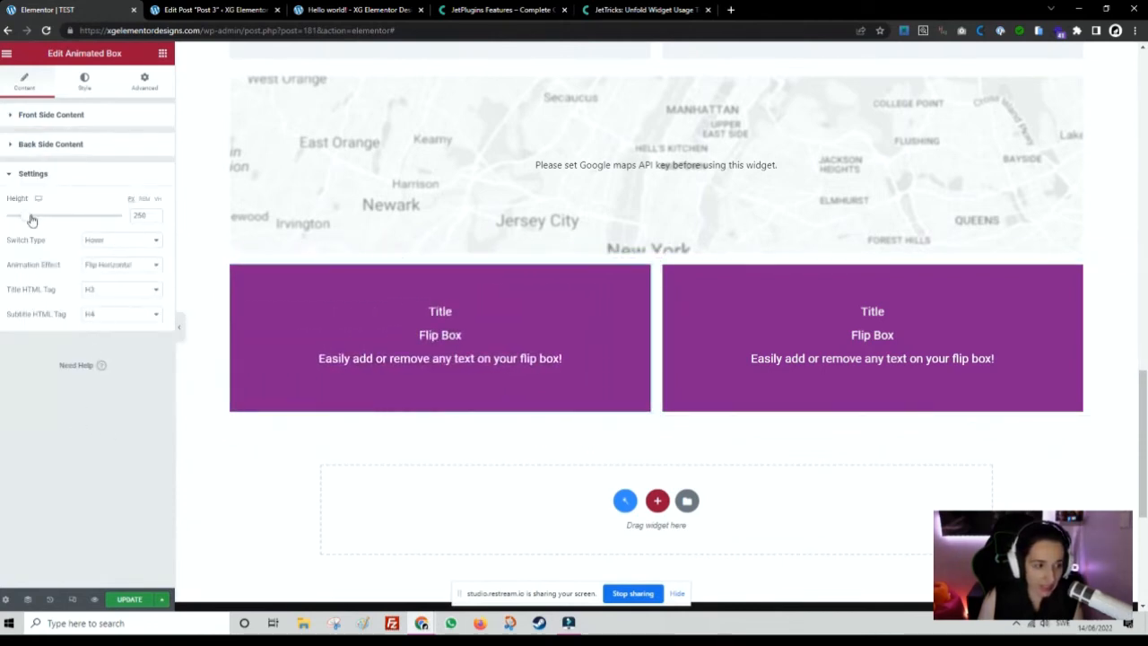
mouse_move(31, 219)
mouse_down()
mouse_move(66, 221)
mouse_move(39, 220)
mouse_up()
Set the right Animated Box's height to 400 px.
click(709, 297)
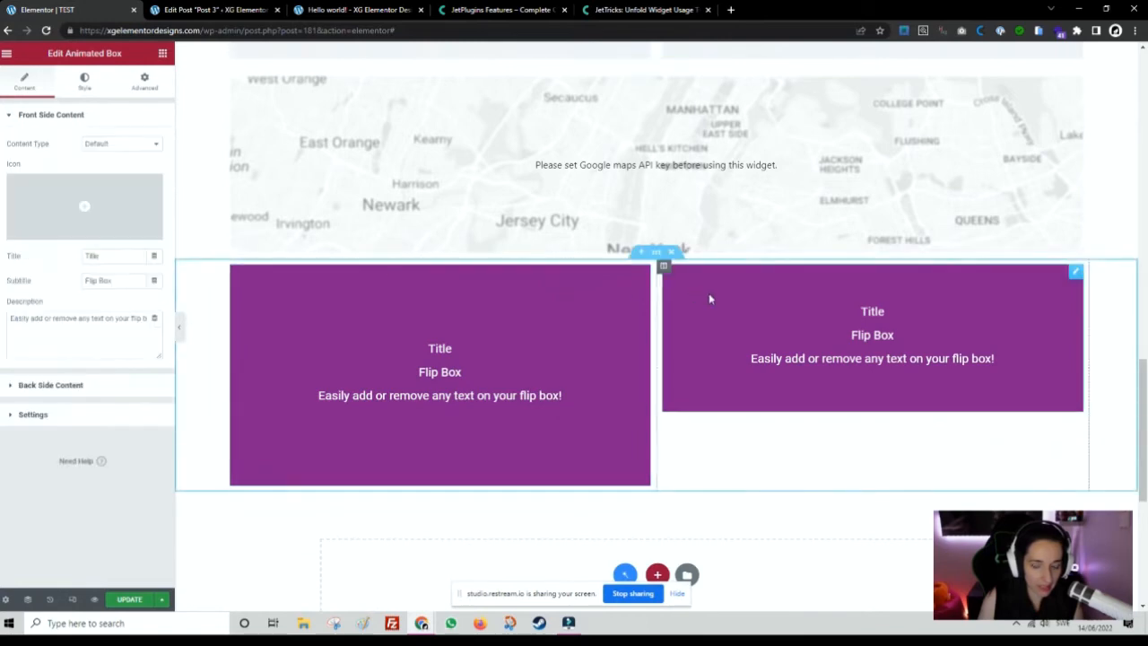
click(34, 414)
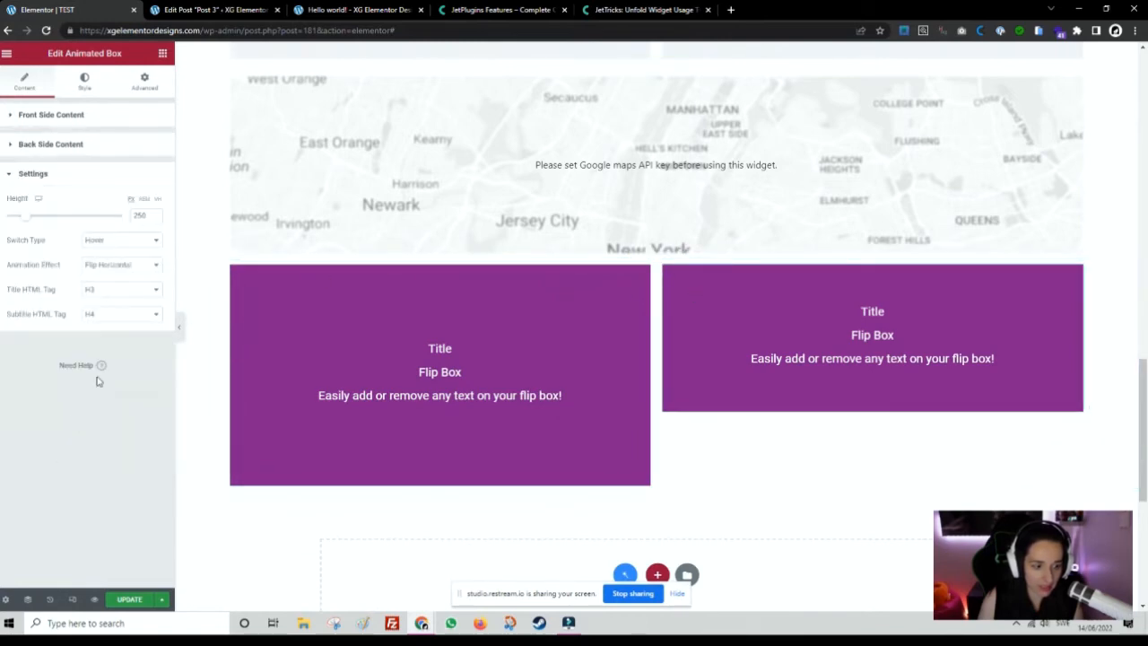
mouse_move(26, 217)
mouse_down()
mouse_move(64, 221)
mouse_move(41, 232)
mouse_up()
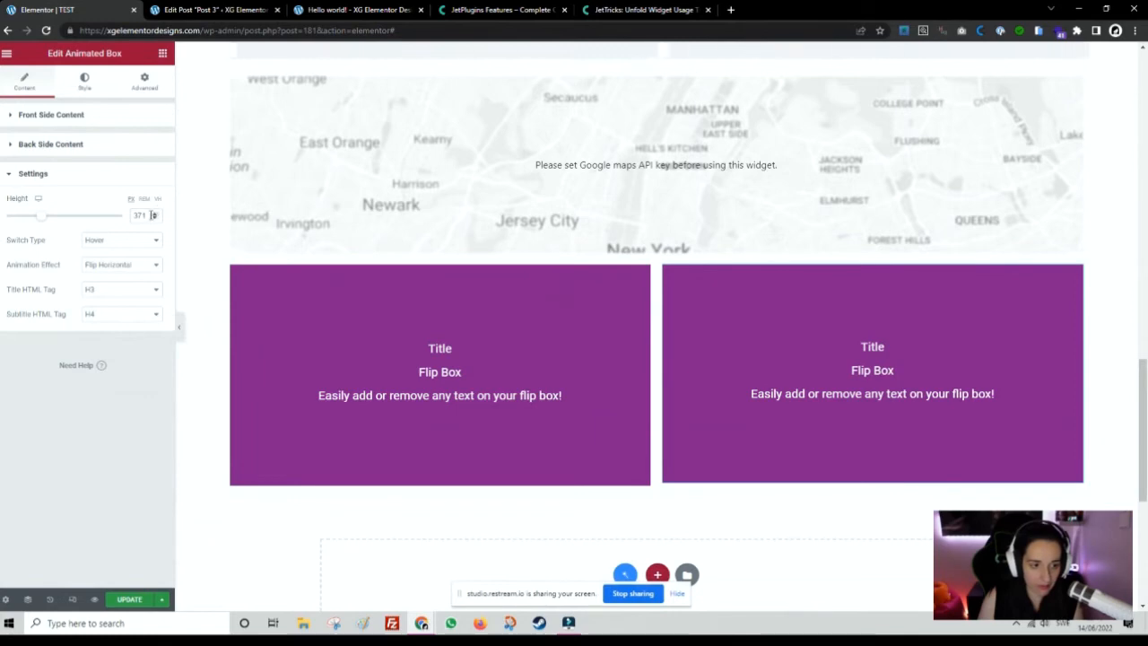
text(400)
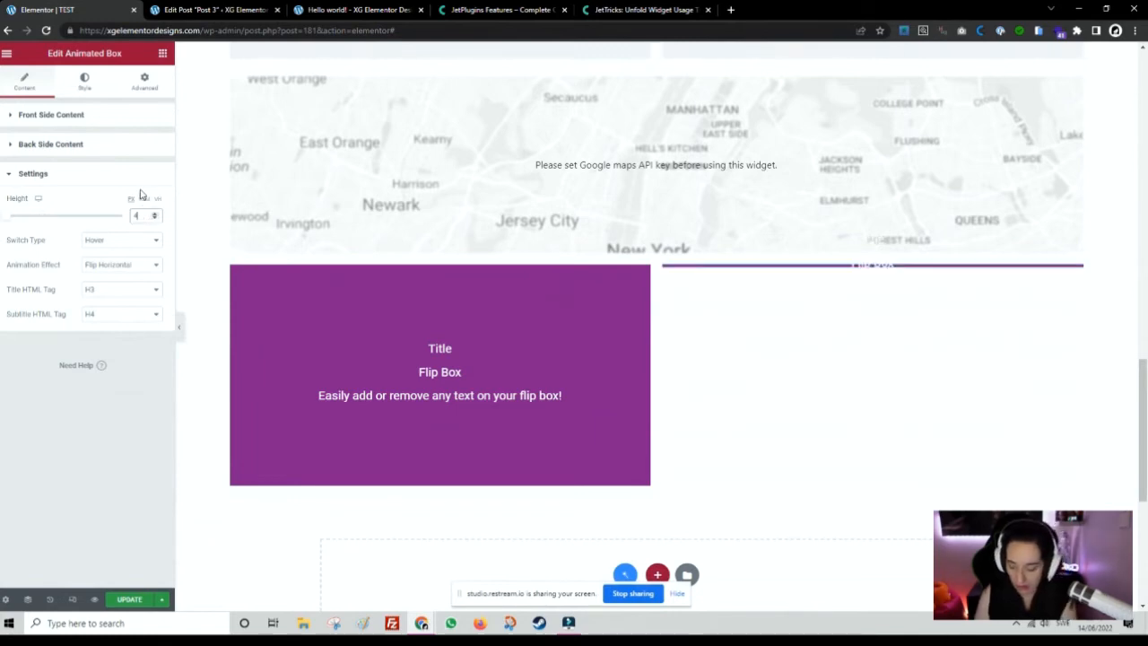
Set the left Animated Box's height to 400 px to match the right one.
click(260, 269)
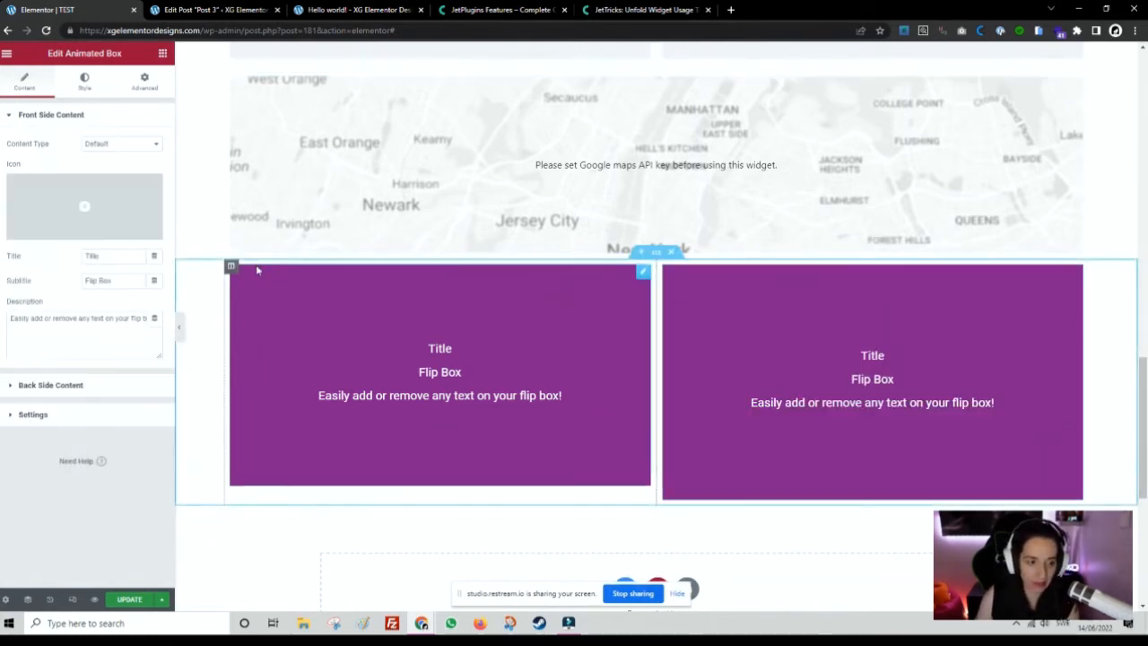
click(84, 413)
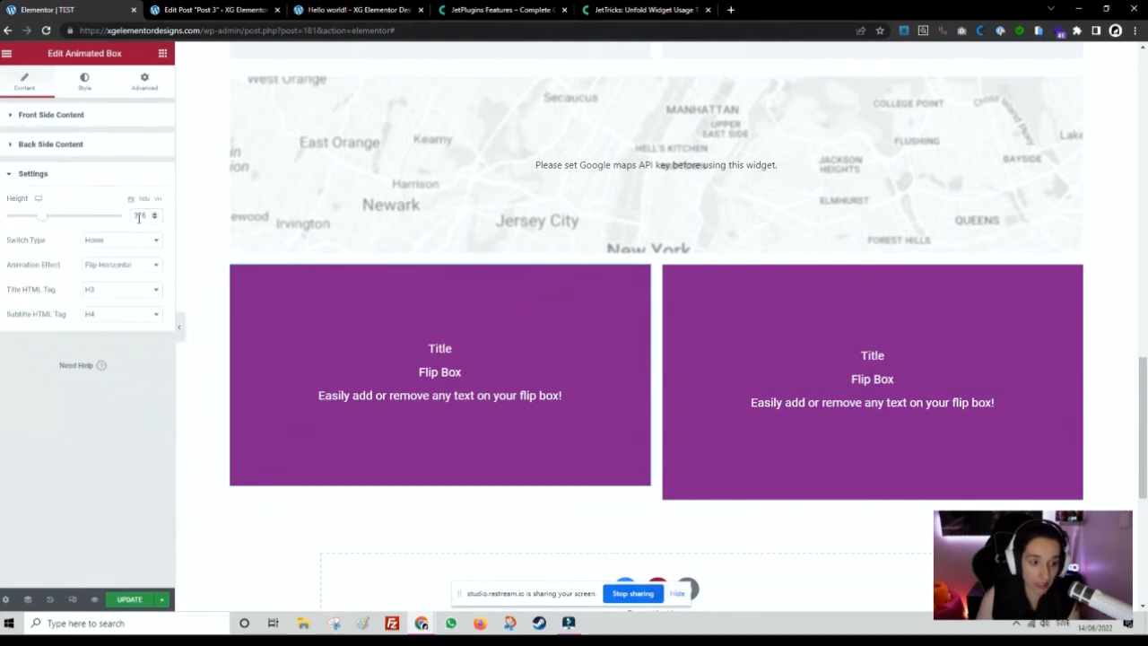
text(400)
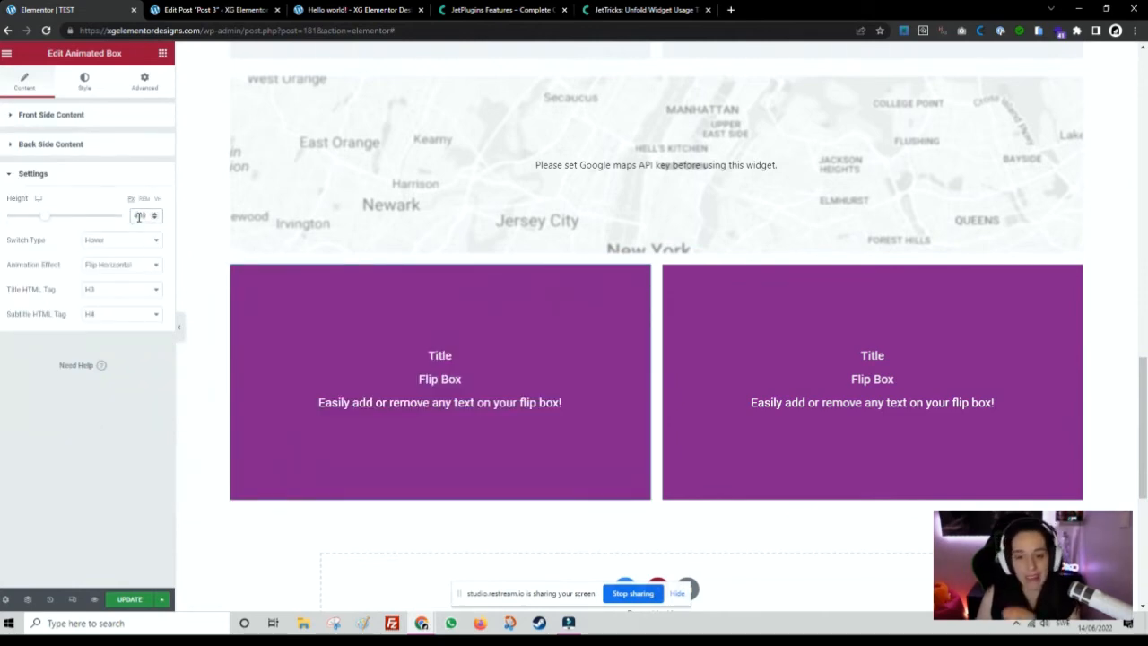
Set the left Animated Box's animation effect to Flip Horizontal 3D and compare its flip with the right box.
click(700, 362)
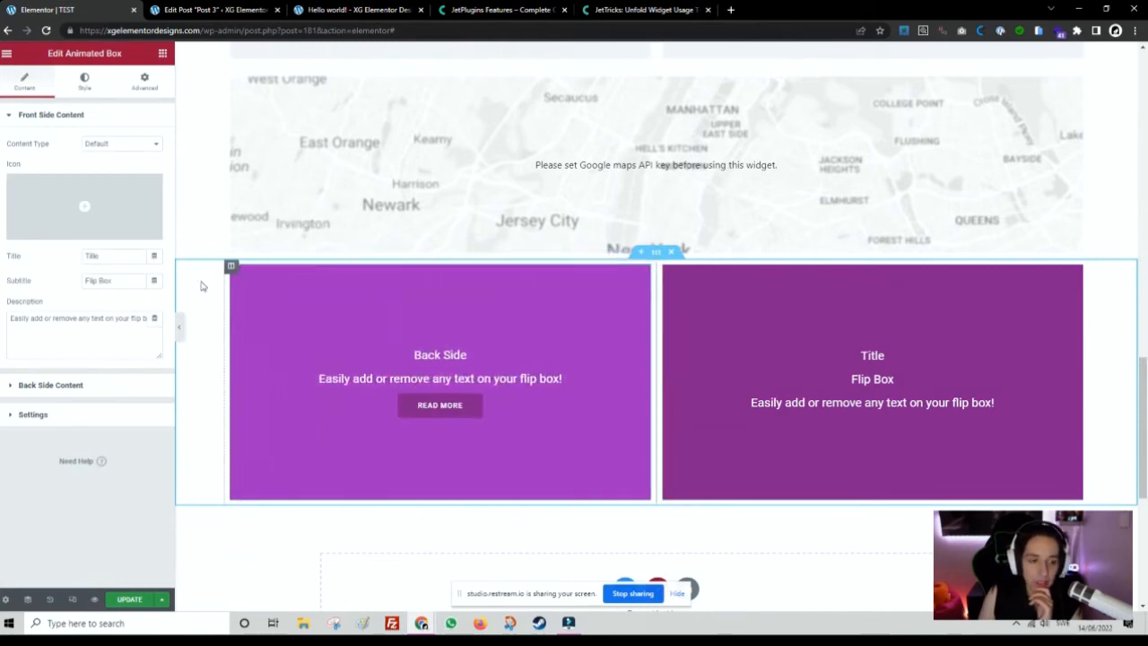
click(97, 414)
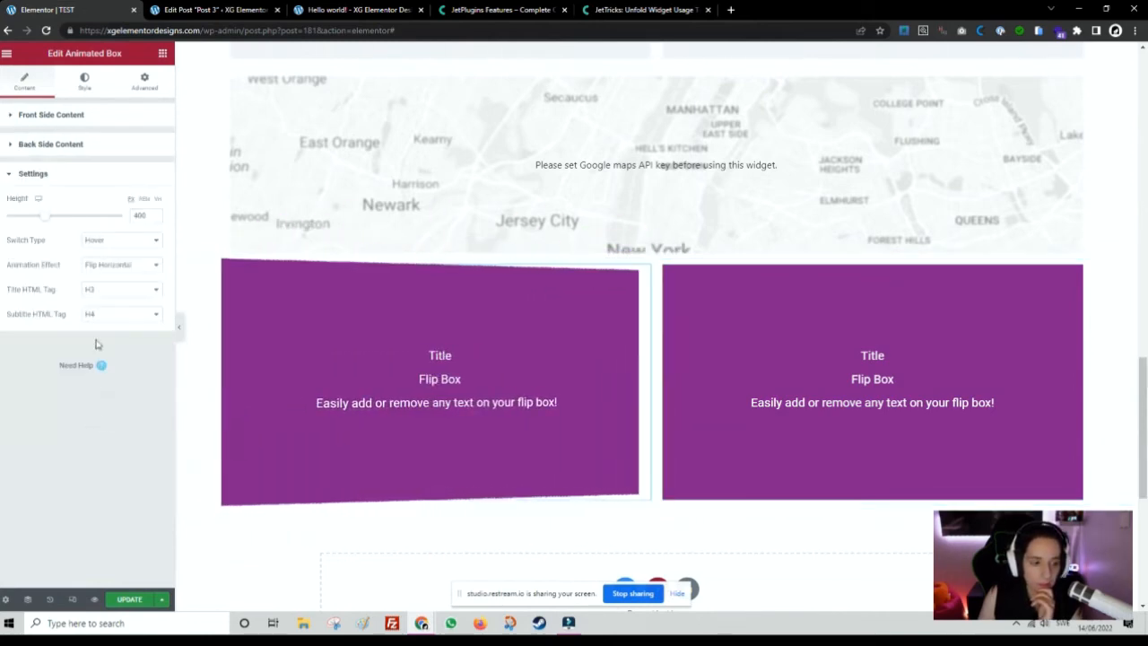
click(110, 266)
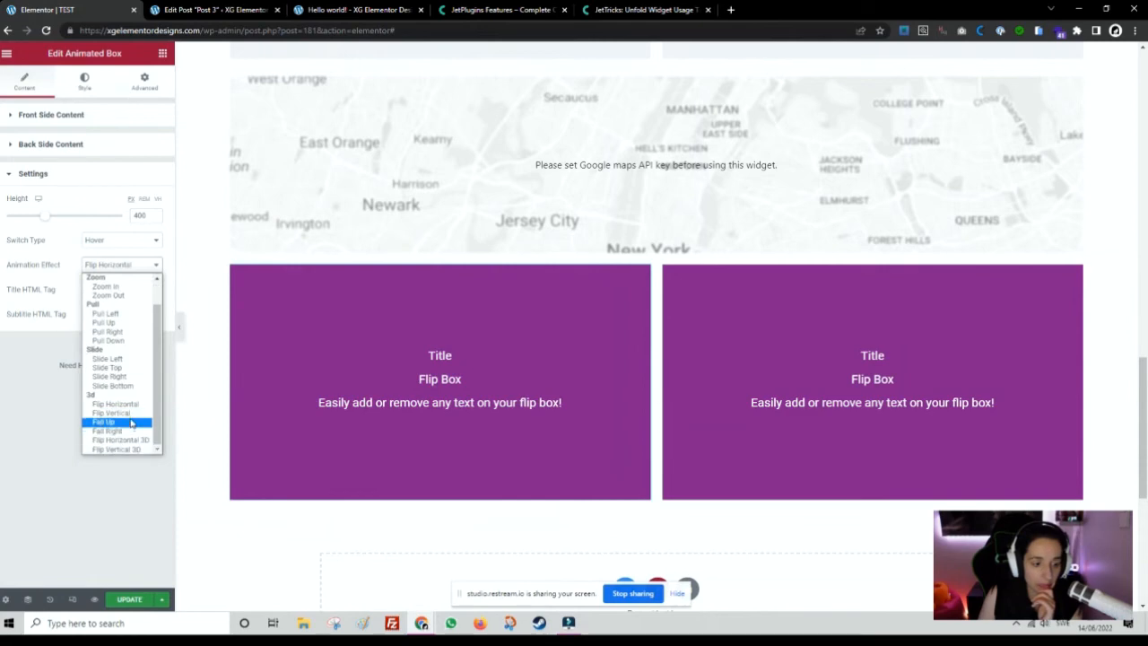
click(118, 404)
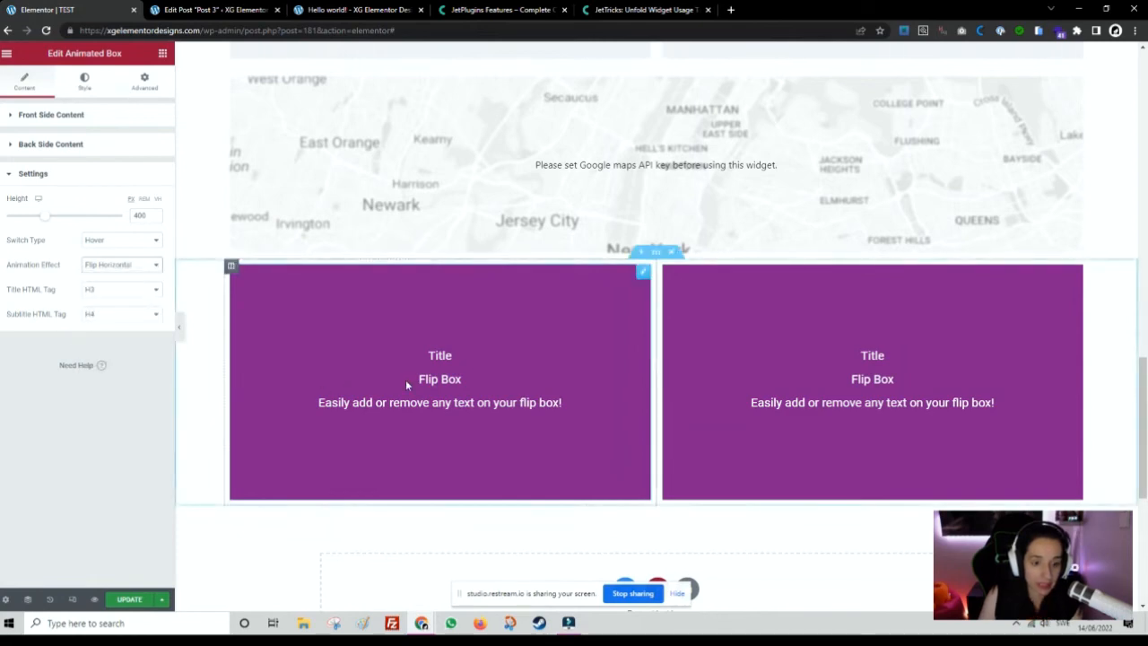
click(115, 267)
scroll(126, 421, down, 3)
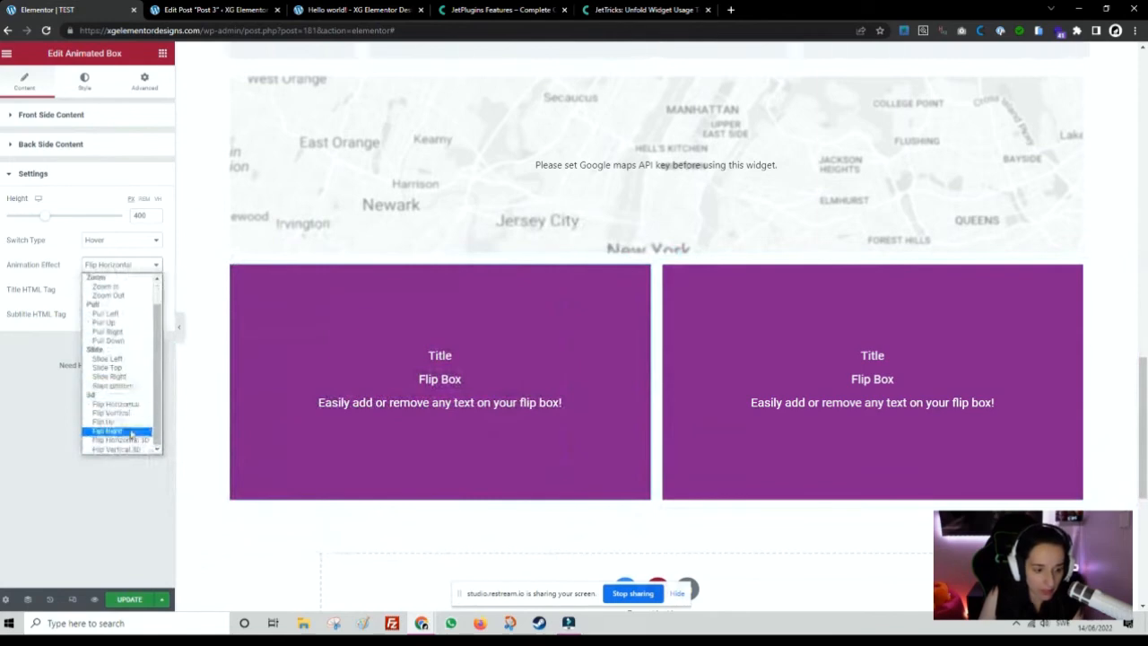
click(124, 440)
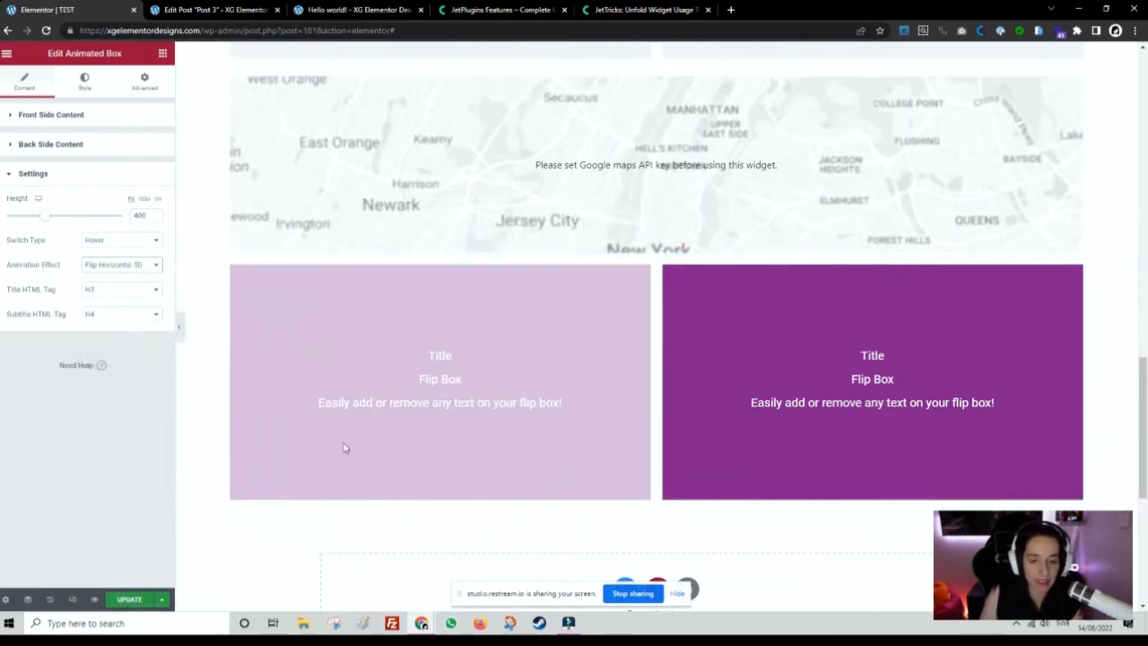
mouse_move(436, 404)
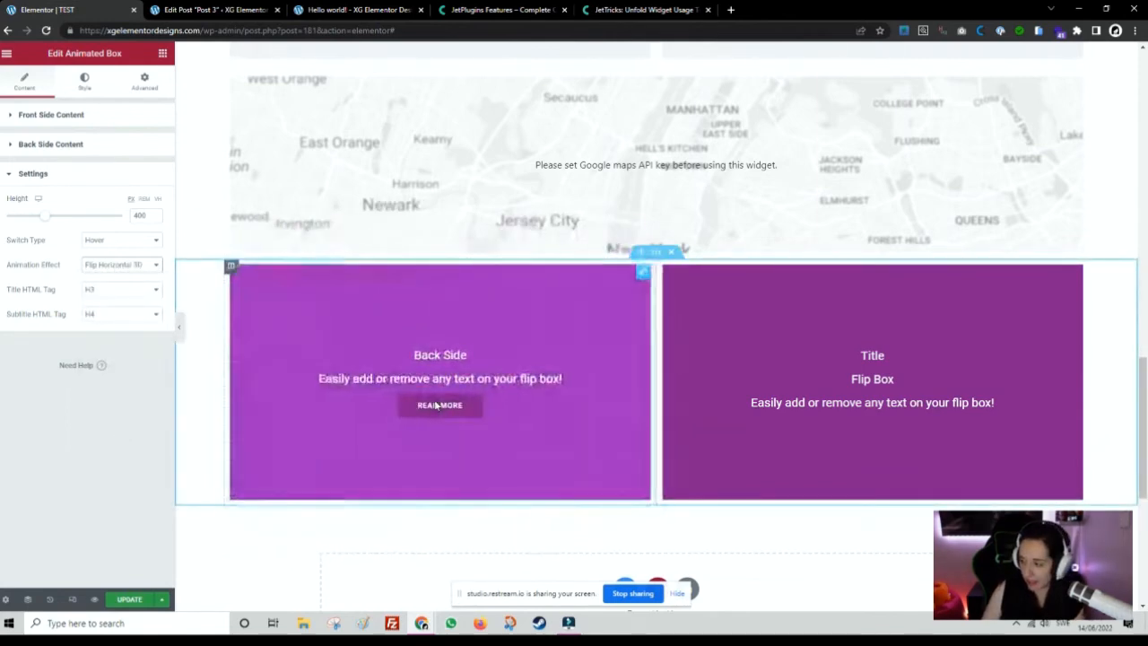
click(900, 411)
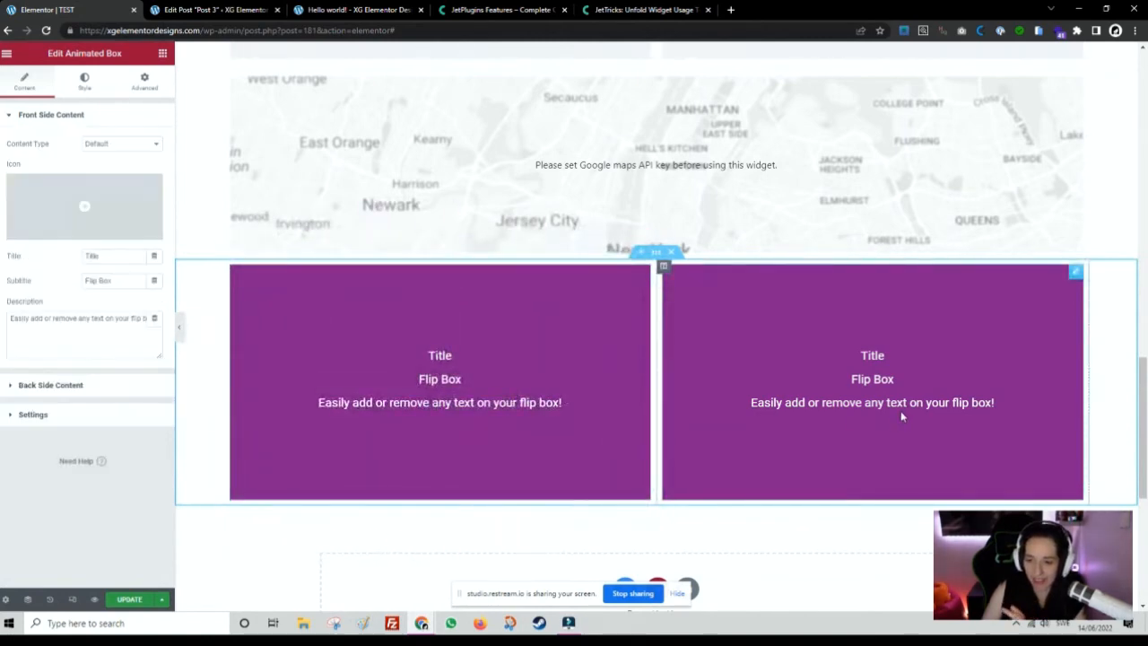
mouse_move(437, 402)
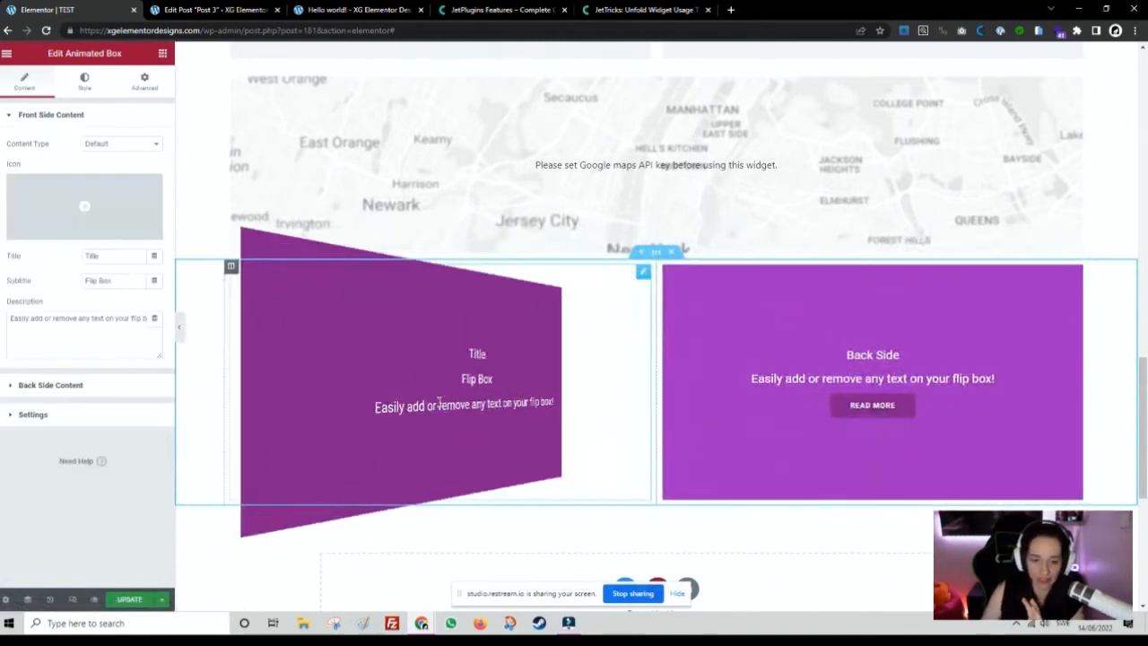
click(438, 375)
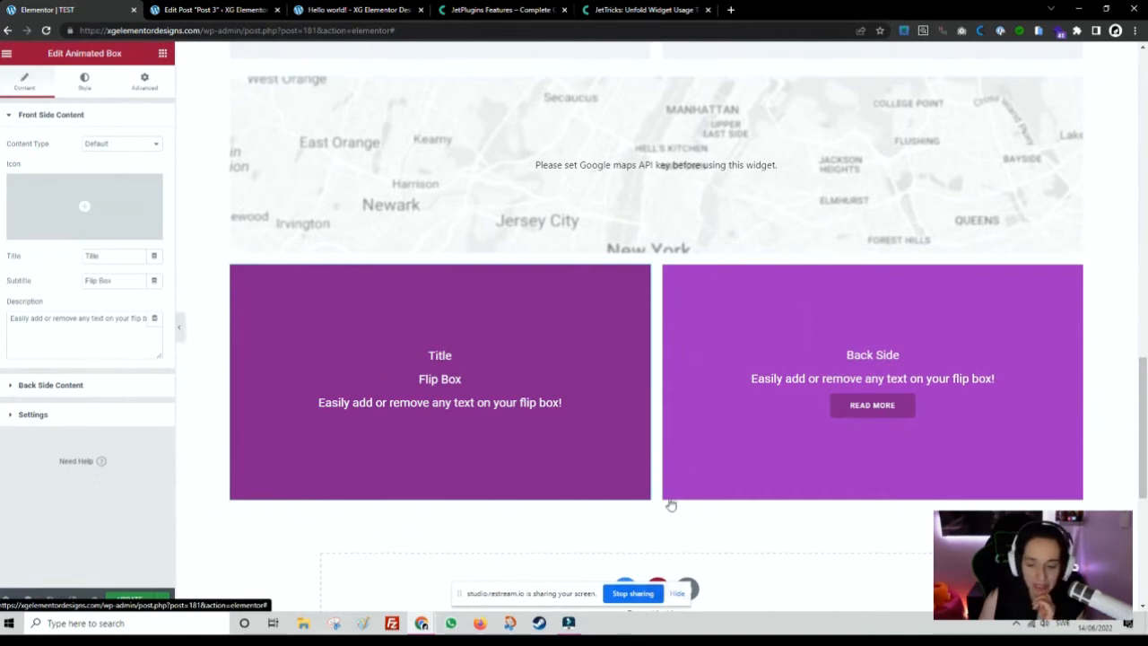
Insert the two-box Jet Animated Box block with the dark group-photo background from the library, below the purple boxes.
scroll(671, 505, down, 2)
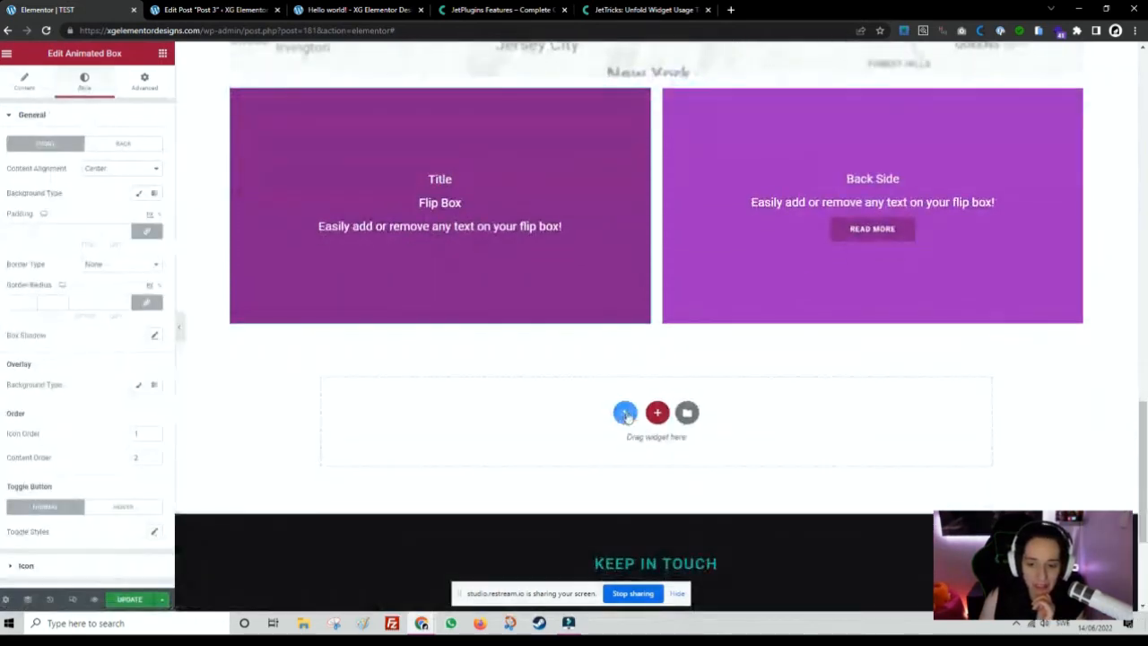
click(686, 413)
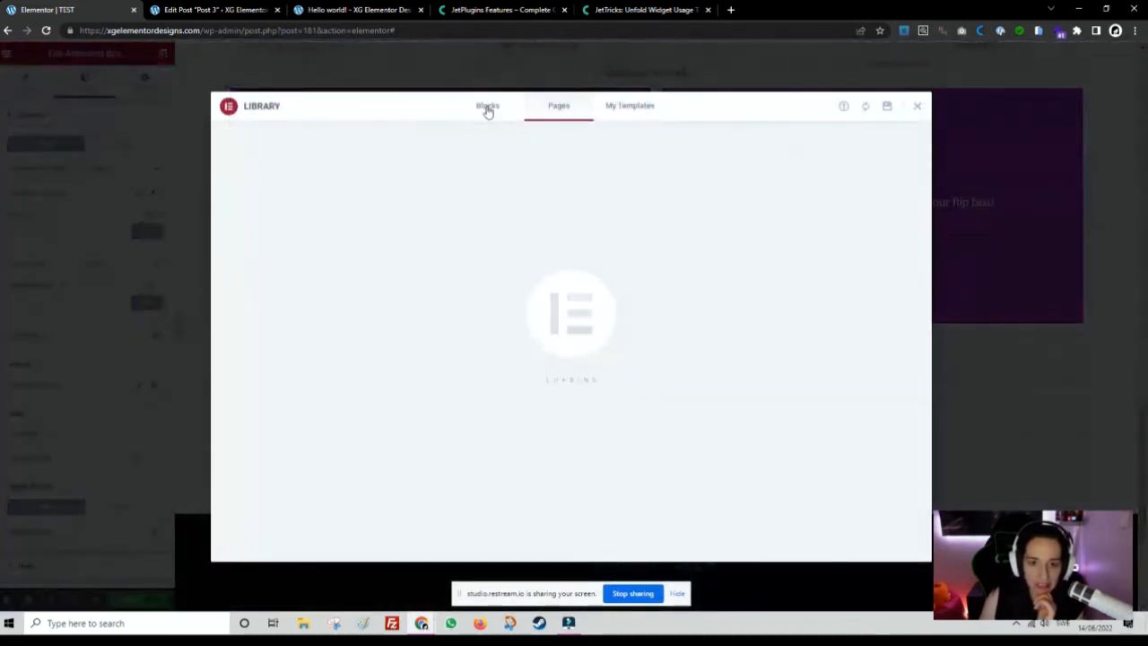
click(486, 109)
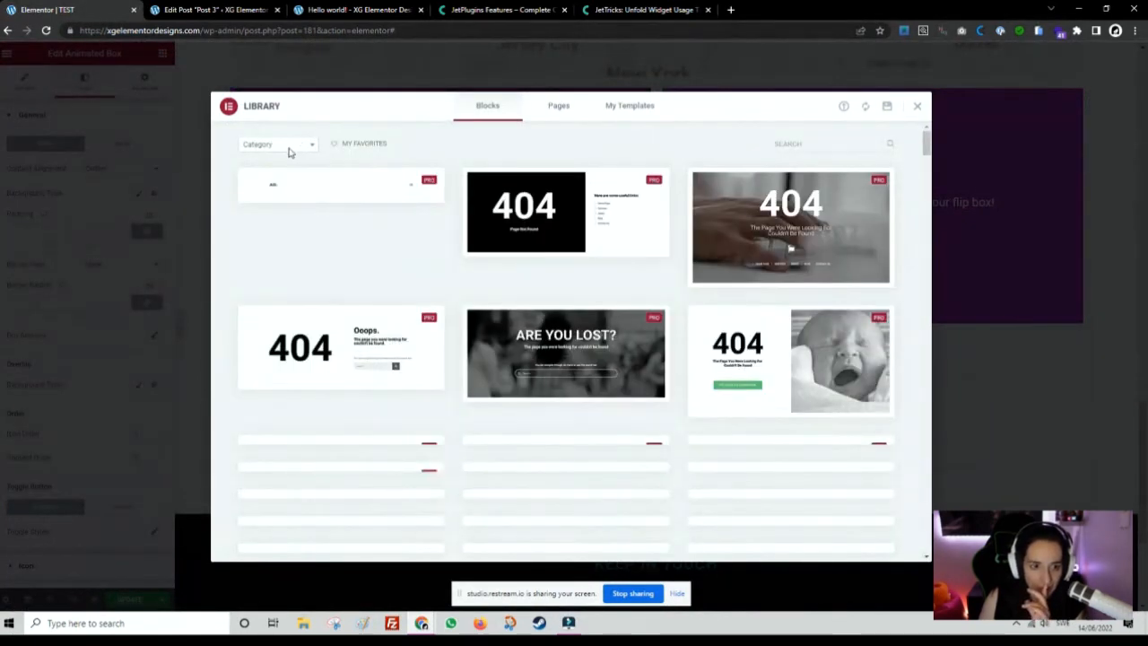
click(291, 149)
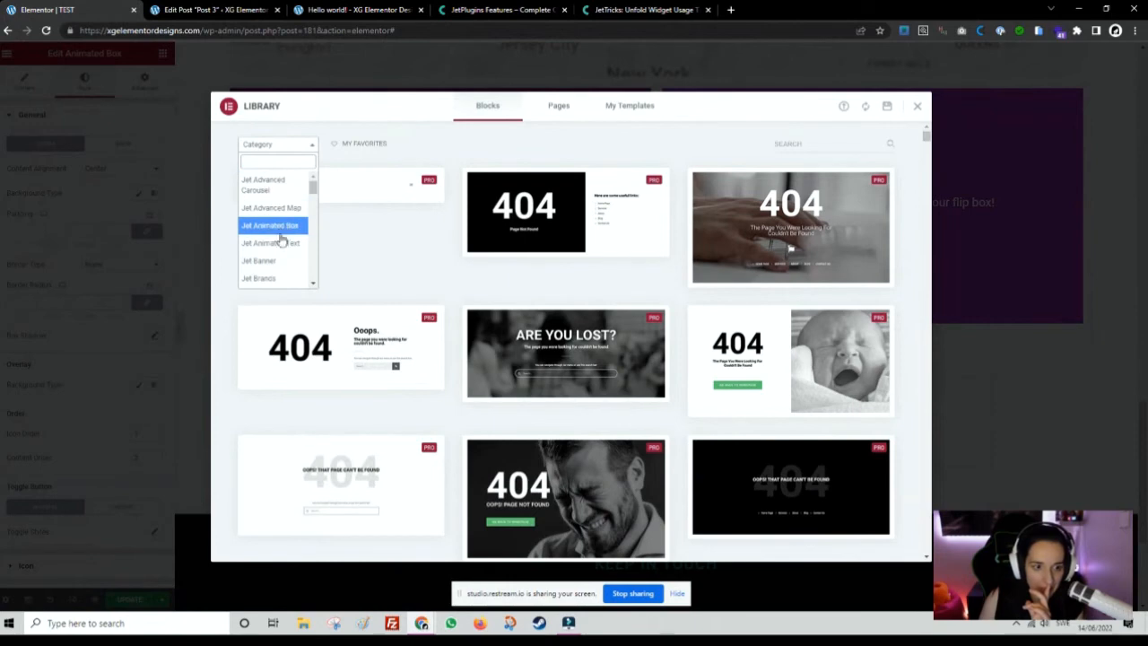
click(269, 227)
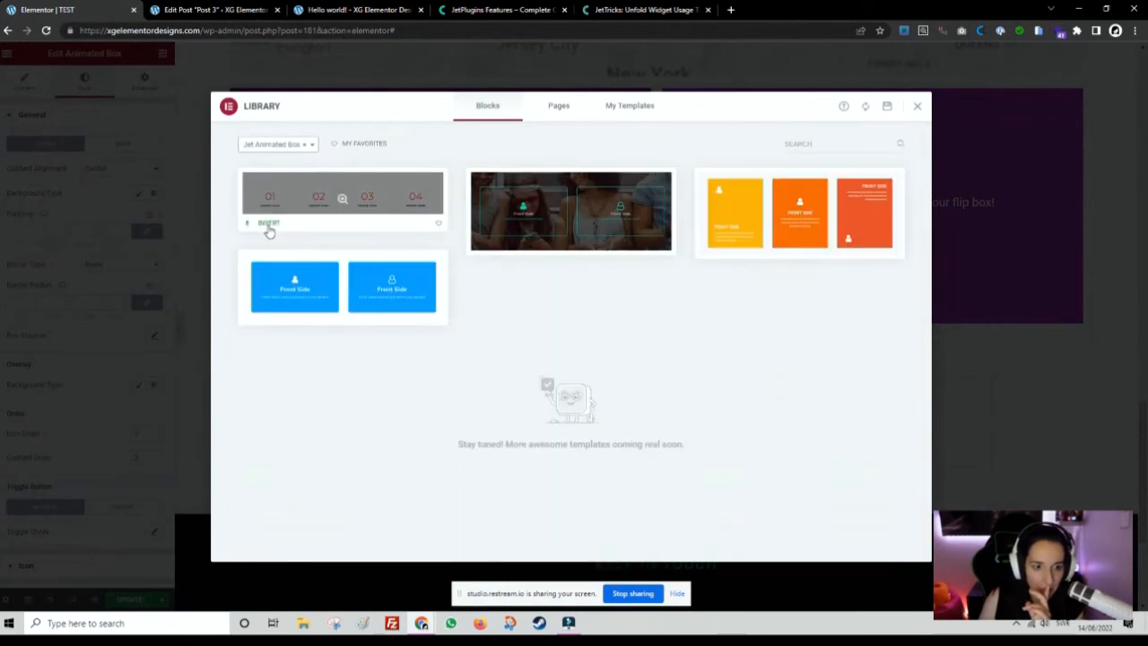
click(547, 212)
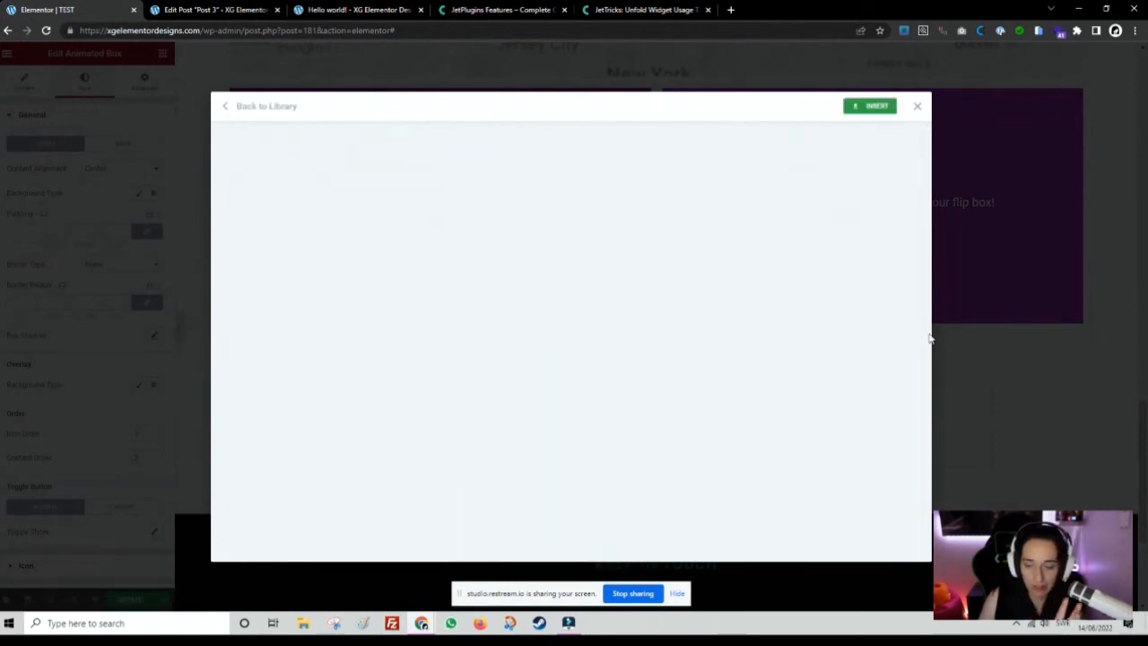
click(868, 106)
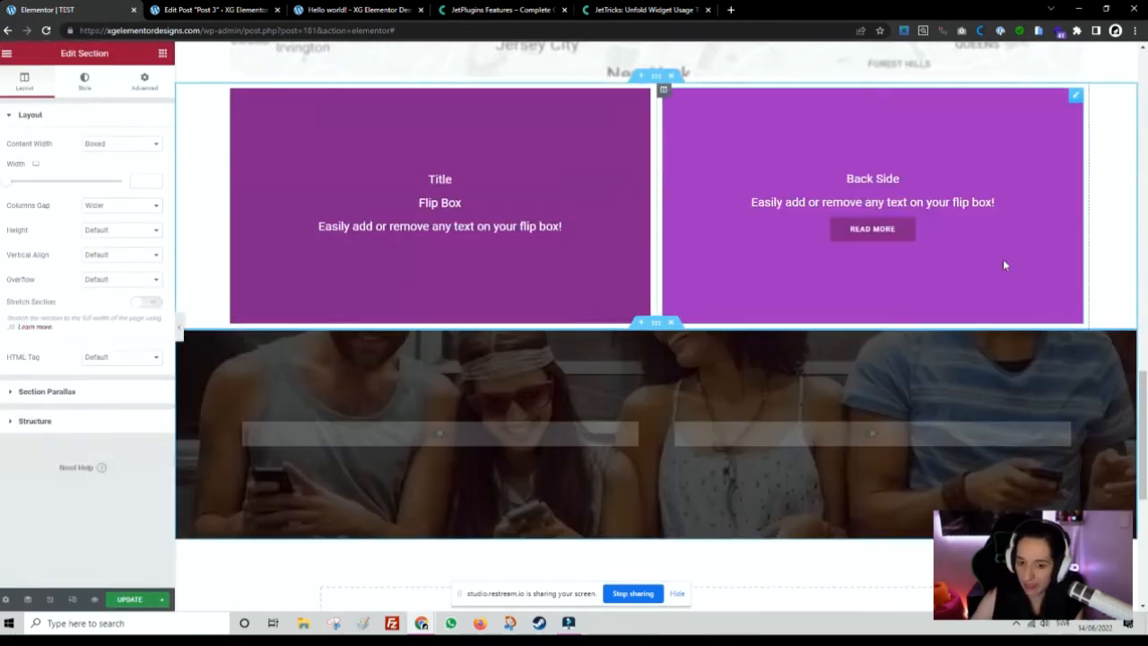
Select the left Animated Box in the inserted photo section and preview the section with the editing sidebar temporarily hidden.
scroll(730, 222, down, 2)
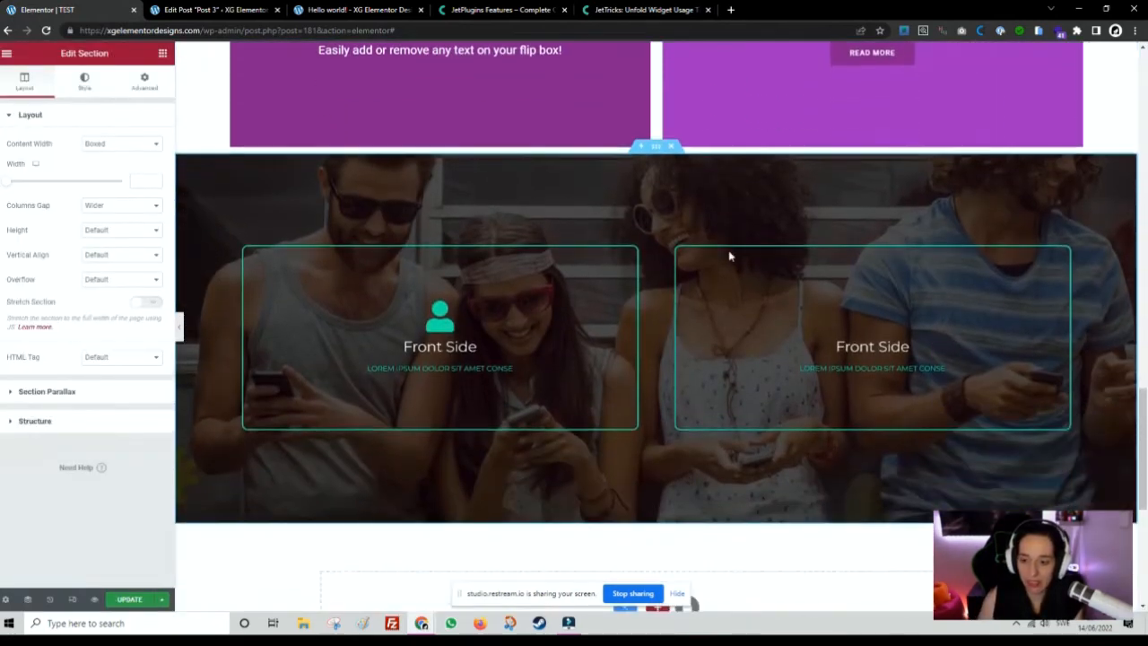
click(577, 314)
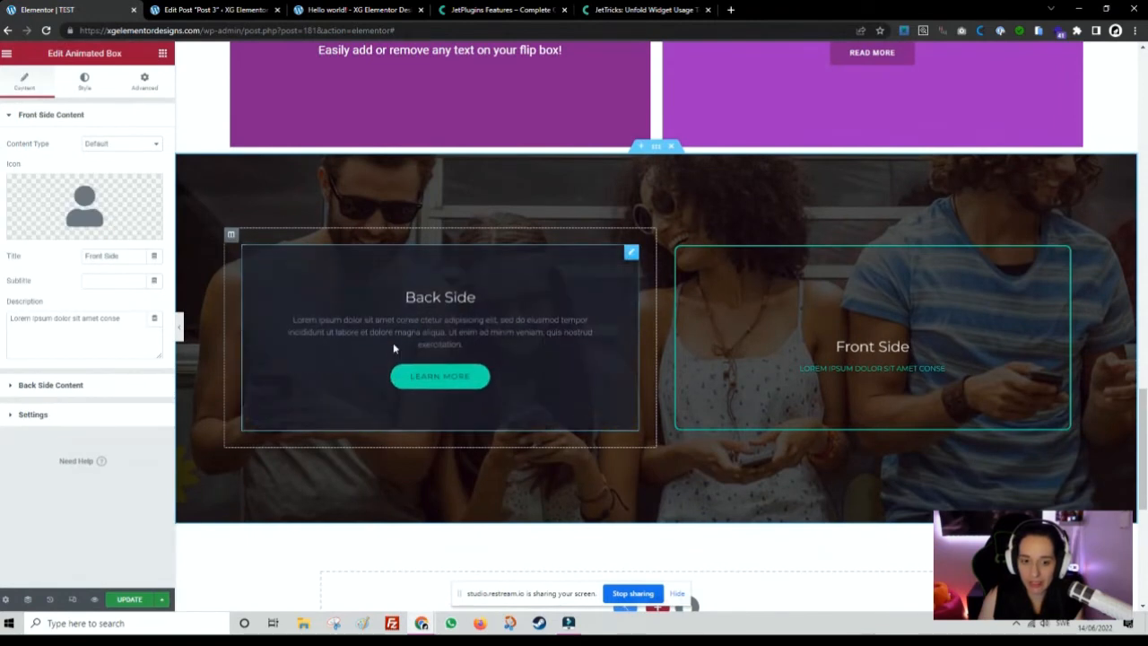
click(176, 329)
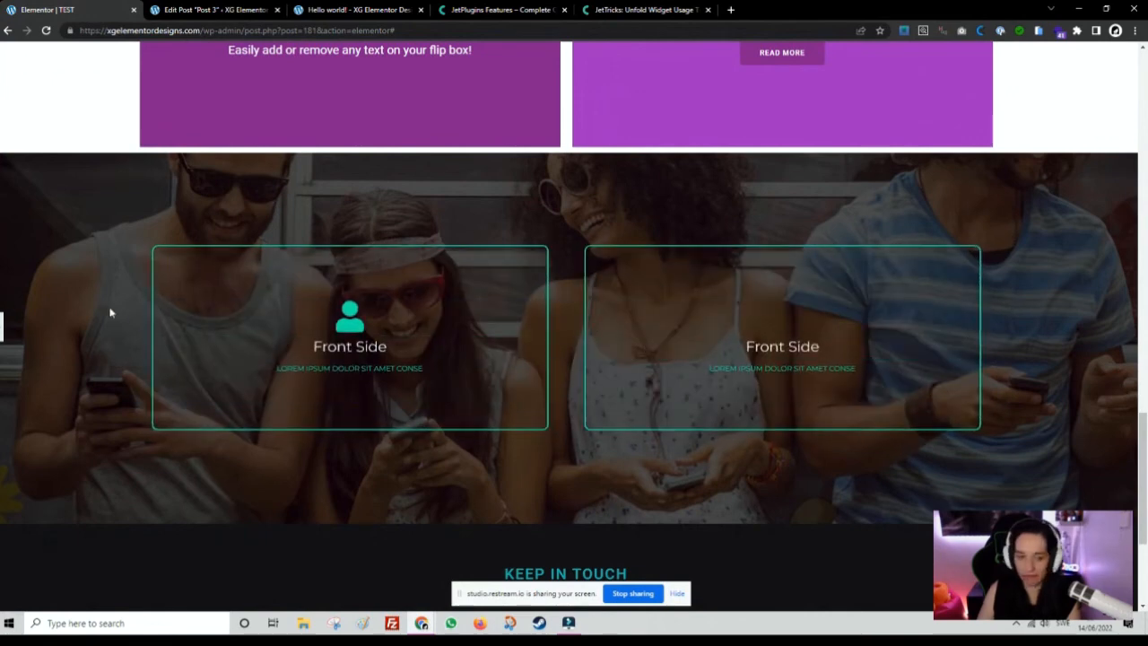
click(2, 327)
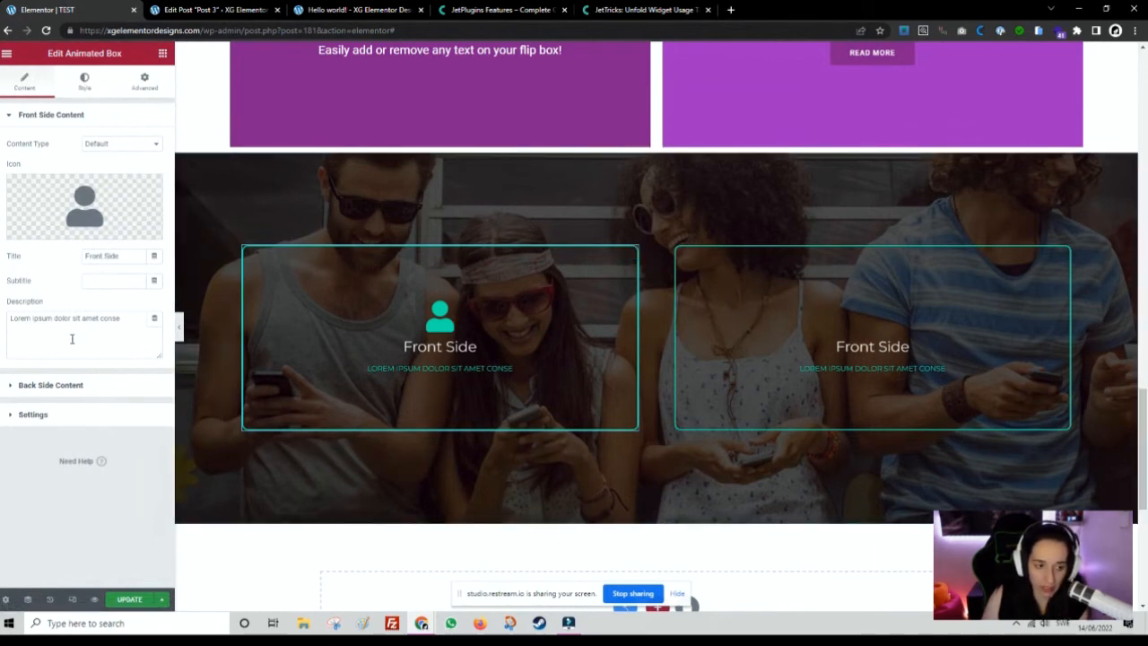
Replace the left box's front side description with "This is the front".
double_click(26, 317)
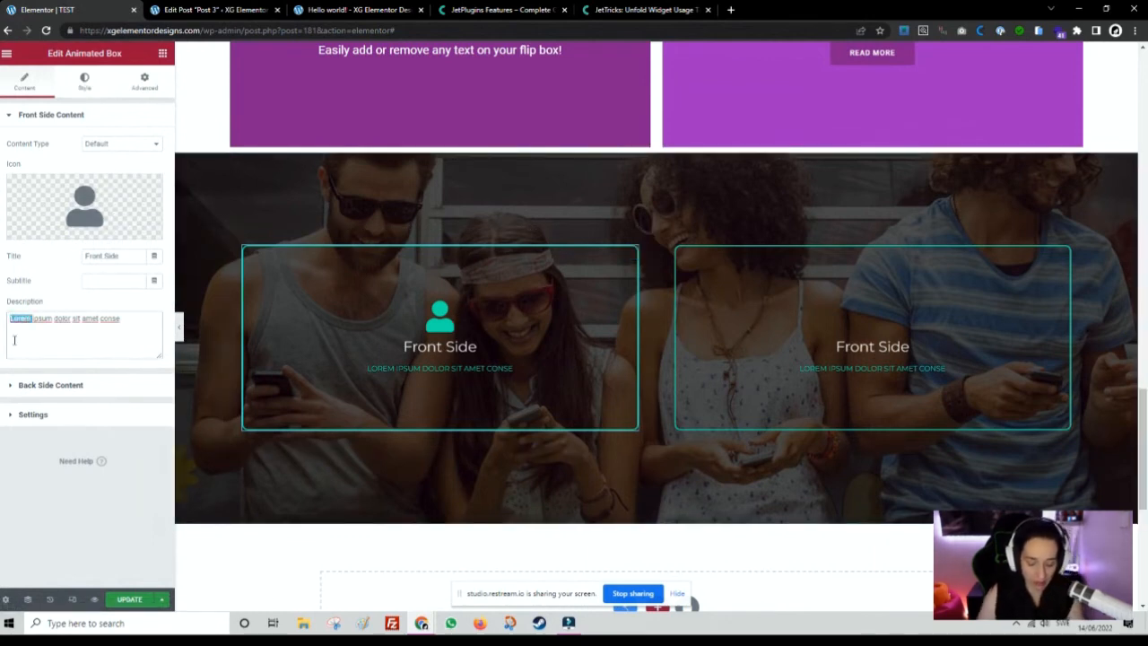
key(Caps_Lock)
text(Thisi sthe)
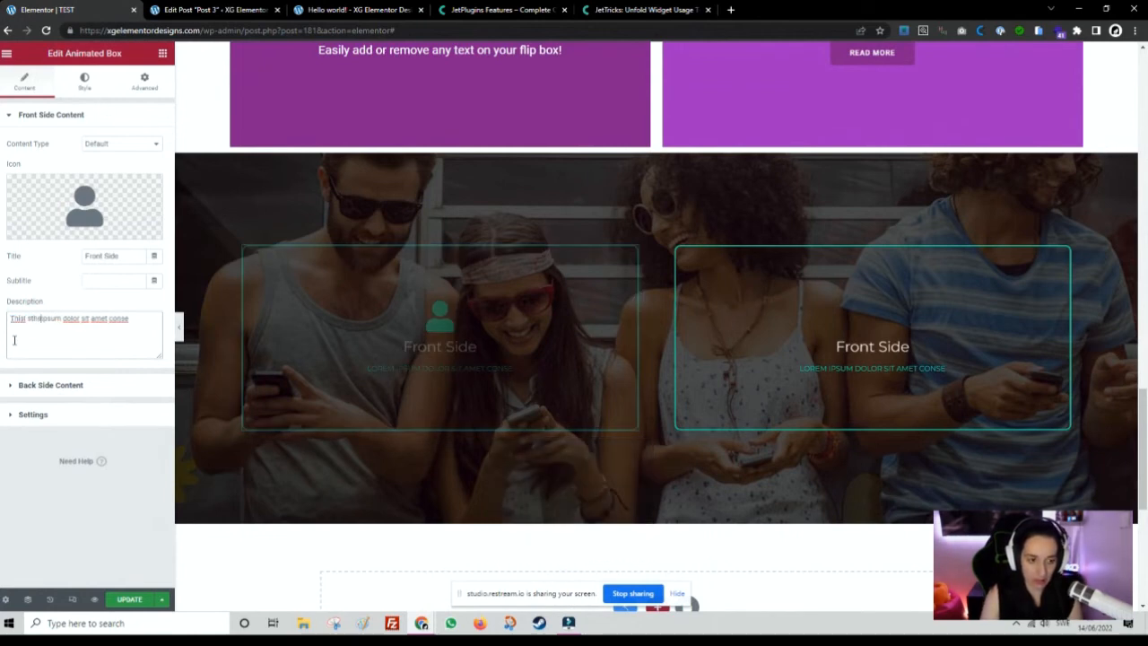
key(BackSpace)
key(BackSpace)
key(BackSpace)
key(BackSpace)
key(BackSpace)
key(BackSpace)
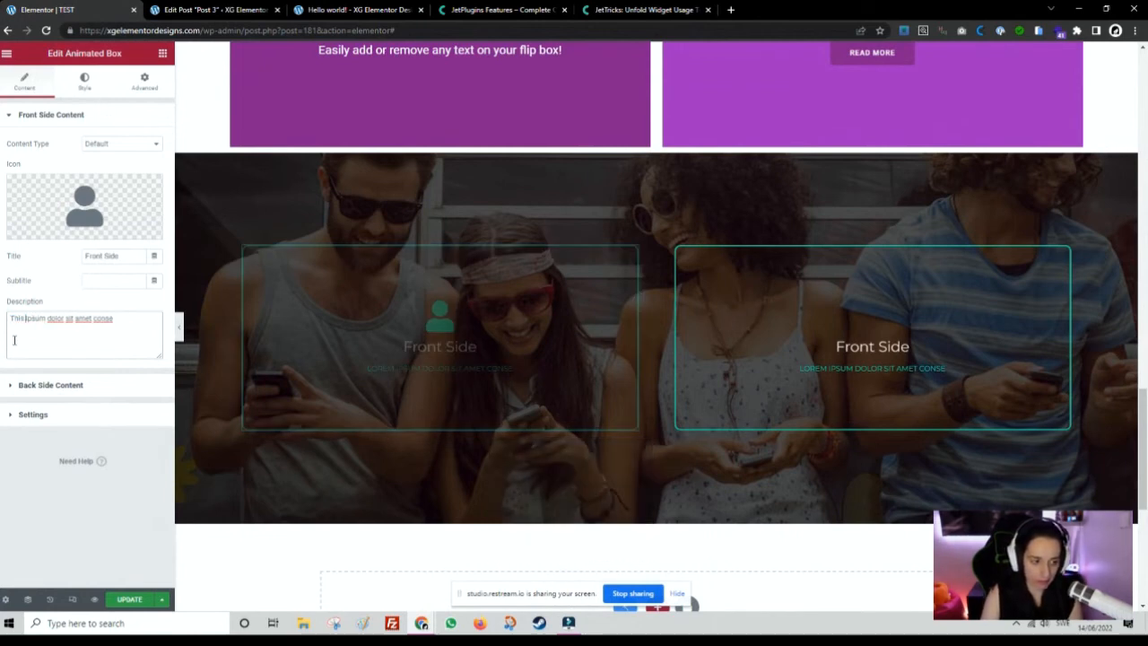
text(is the)
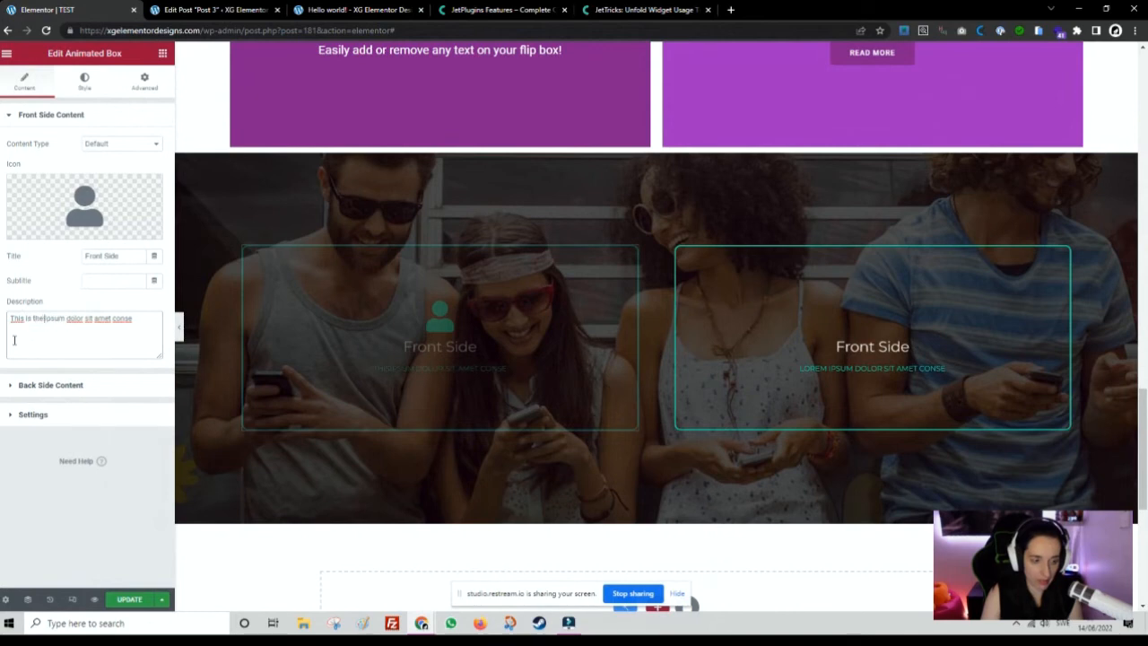
text( front)
key(shift+End)
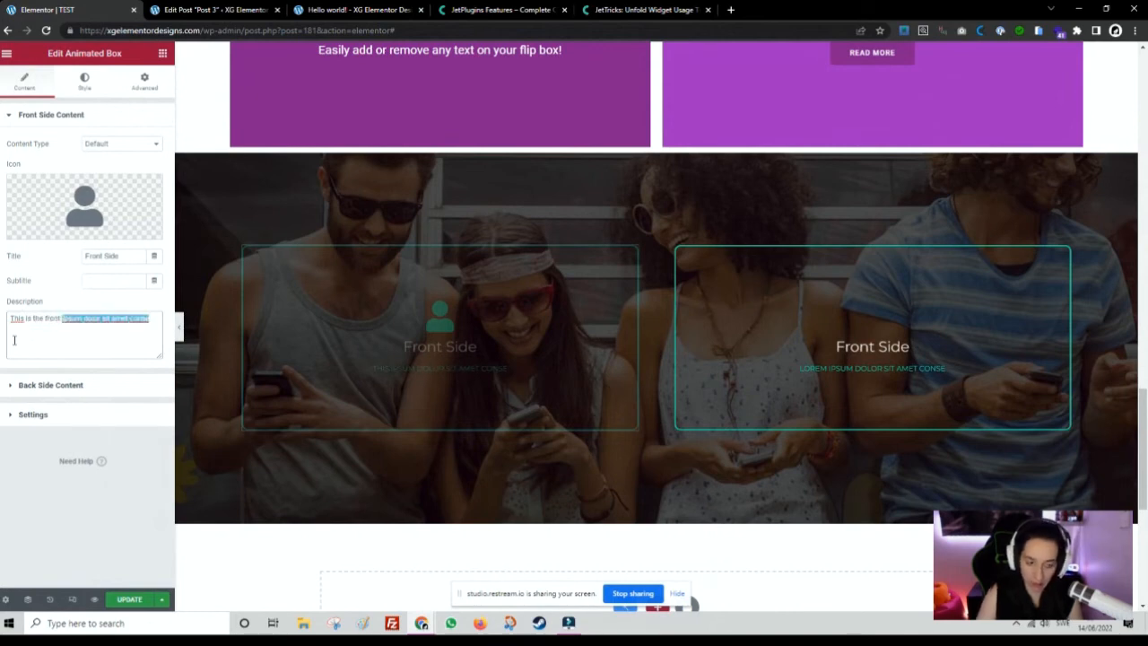
key(BackSpace)
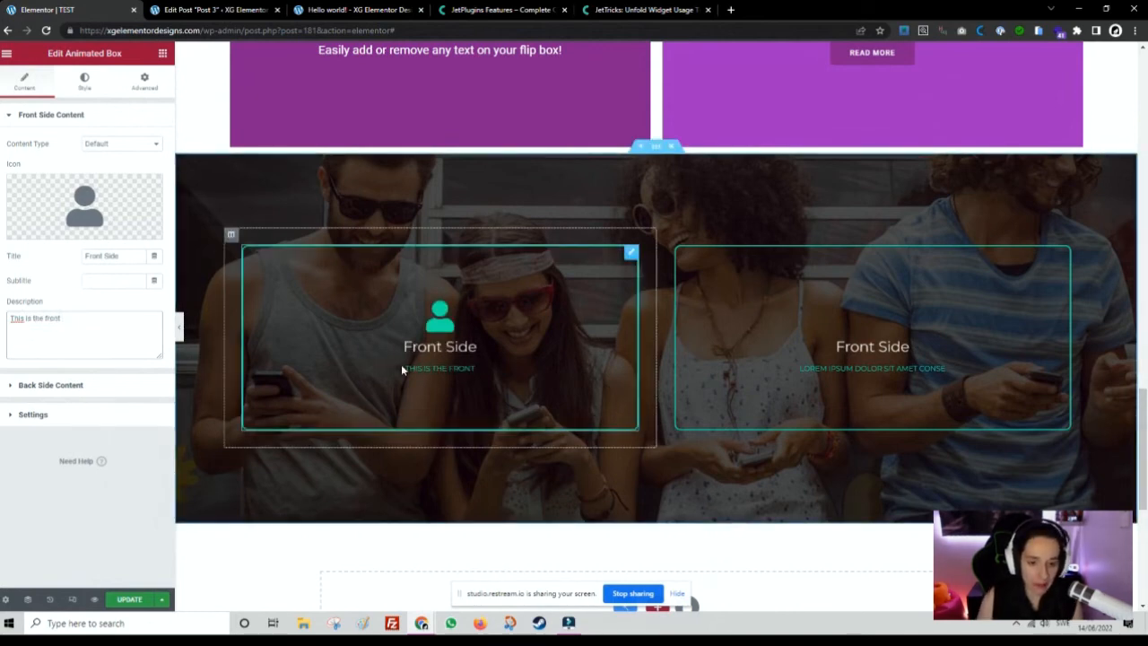
Replace the left box's back side description with "This is the back".
click(101, 385)
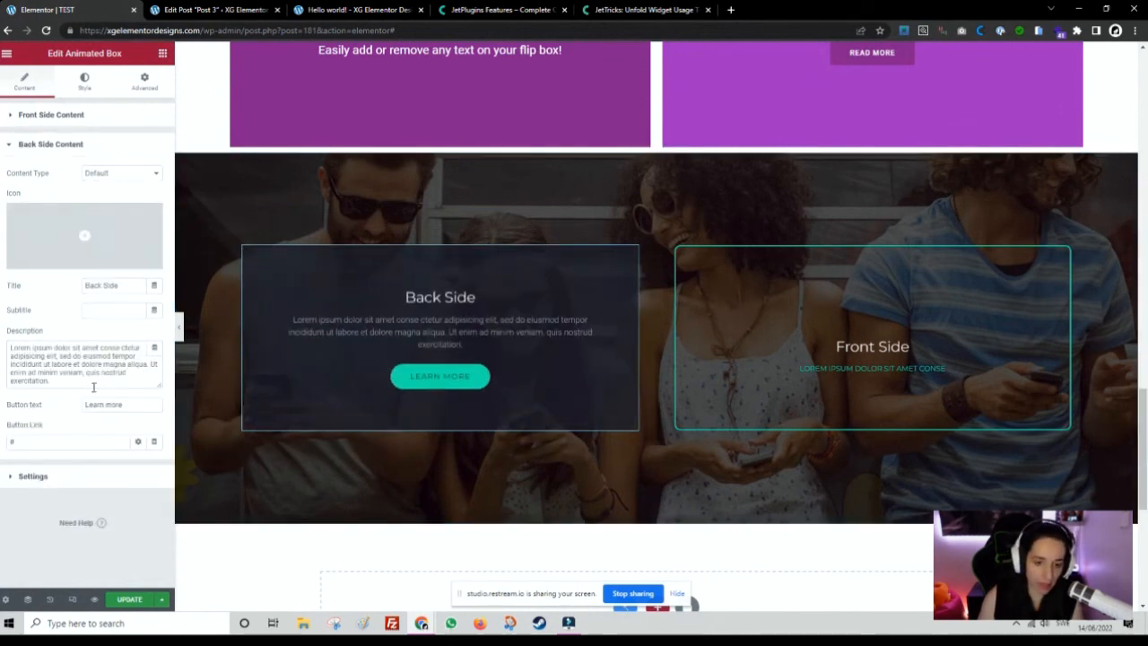
triple_click(39, 356)
key(Caps_Lock)
text(T)
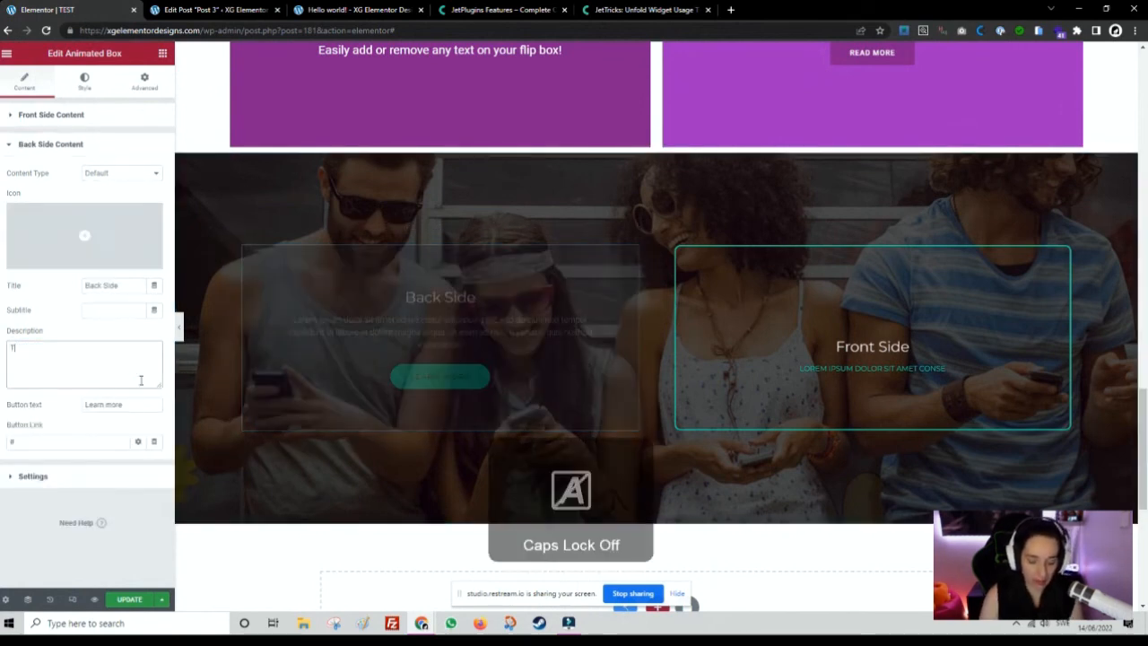
text(his is the back)
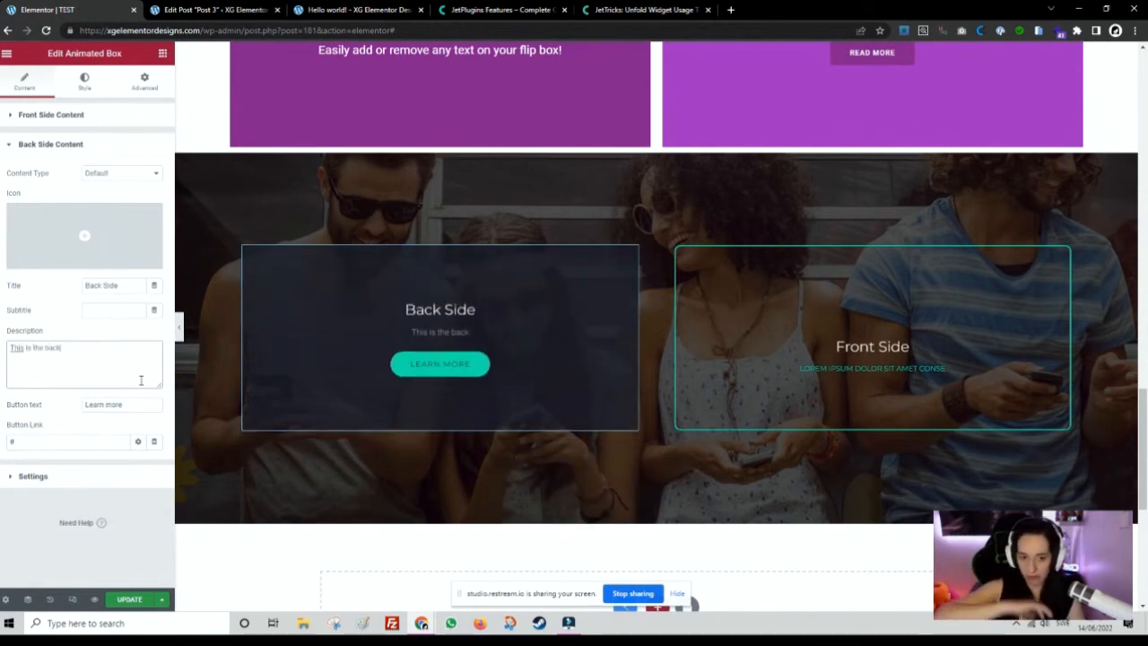
Try Bottom content alignment for the left box's front side, and settle on Top.
click(85, 83)
scroll(107, 260, down, 5)
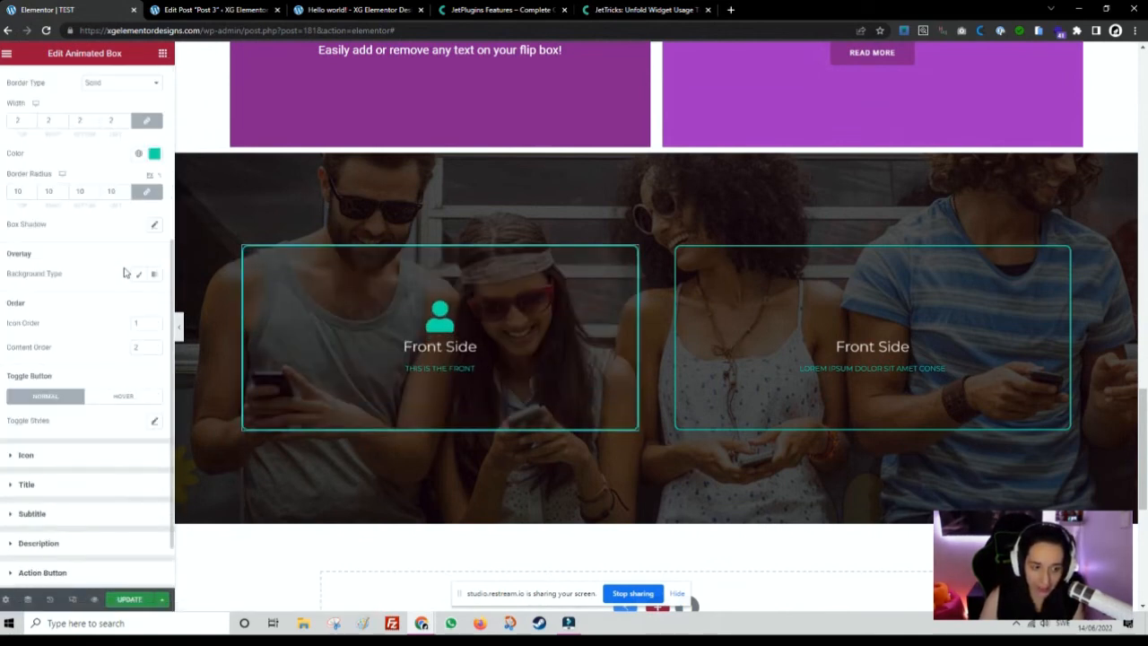
scroll(125, 273, down, 1)
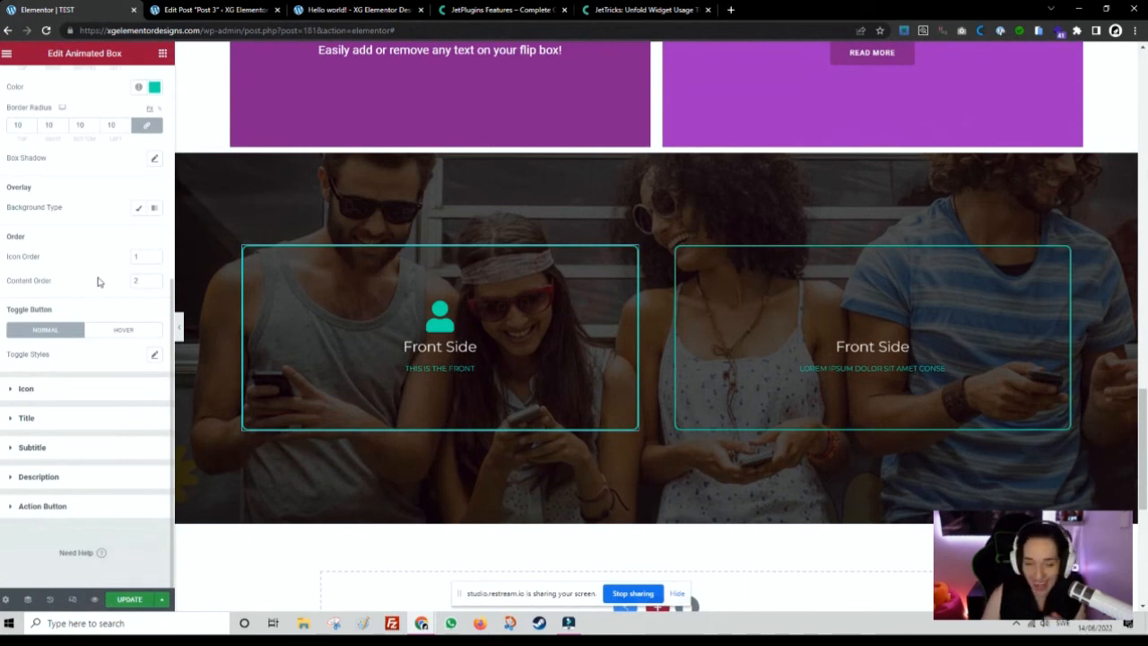
scroll(107, 266, up, 5)
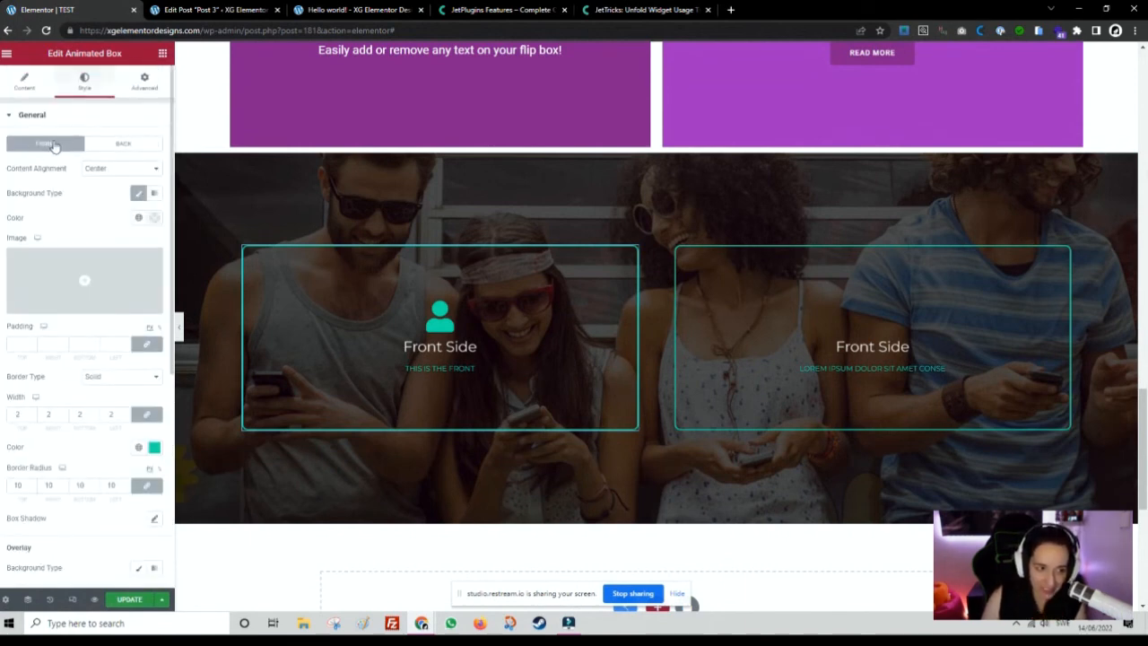
click(104, 168)
click(109, 202)
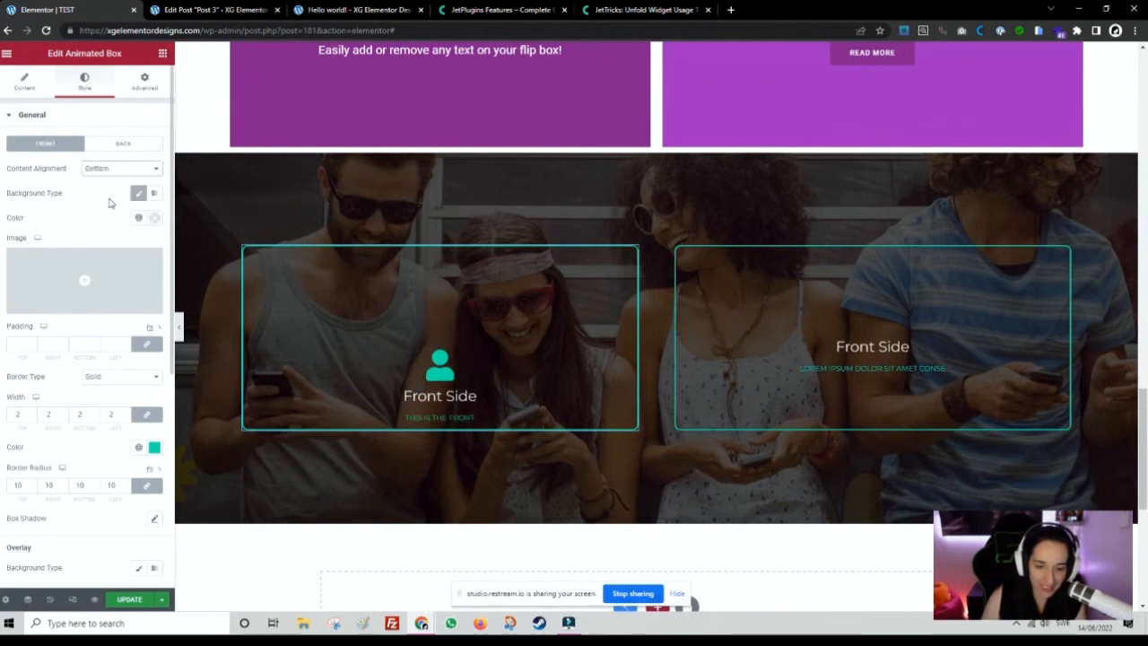
click(88, 170)
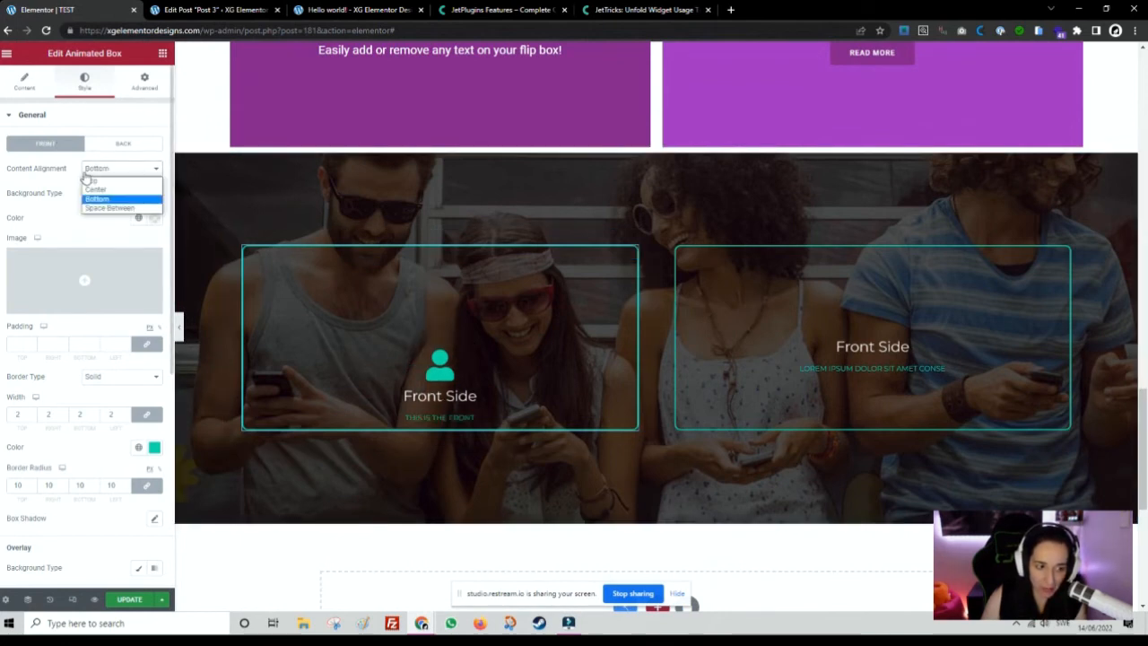
click(115, 180)
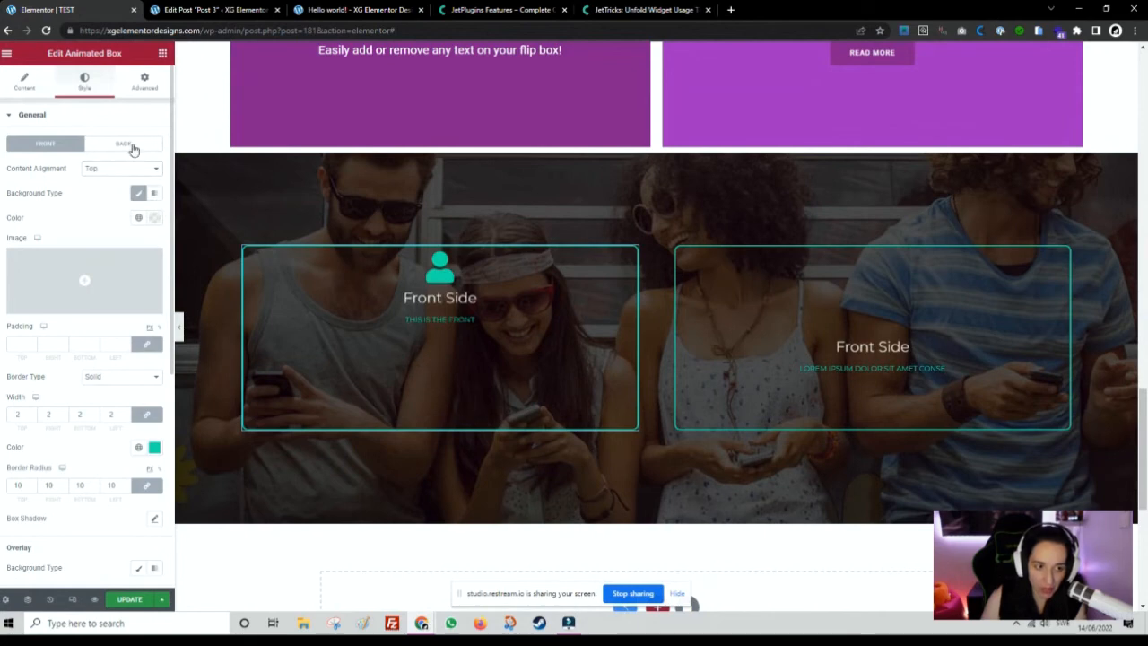
Choose Center as the content alignment in the left box's back side styling.
click(133, 146)
click(117, 170)
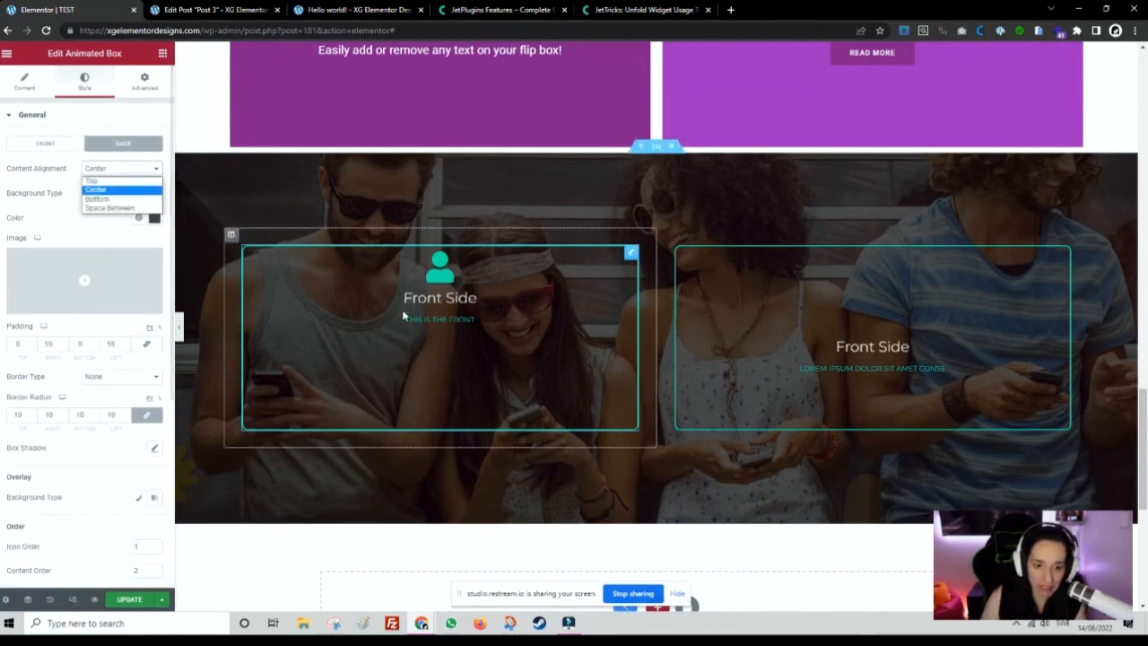
click(116, 189)
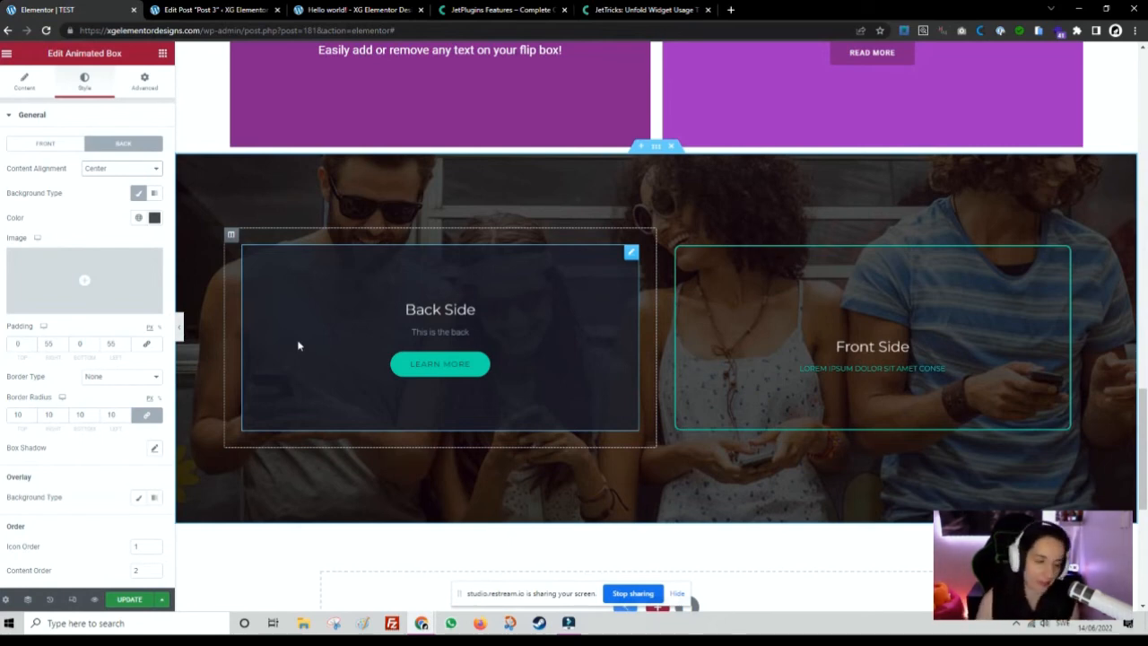
Set the left box's back side icon order to 2 and content order to 1, and check the box's flip.
scroll(124, 442, down, 1)
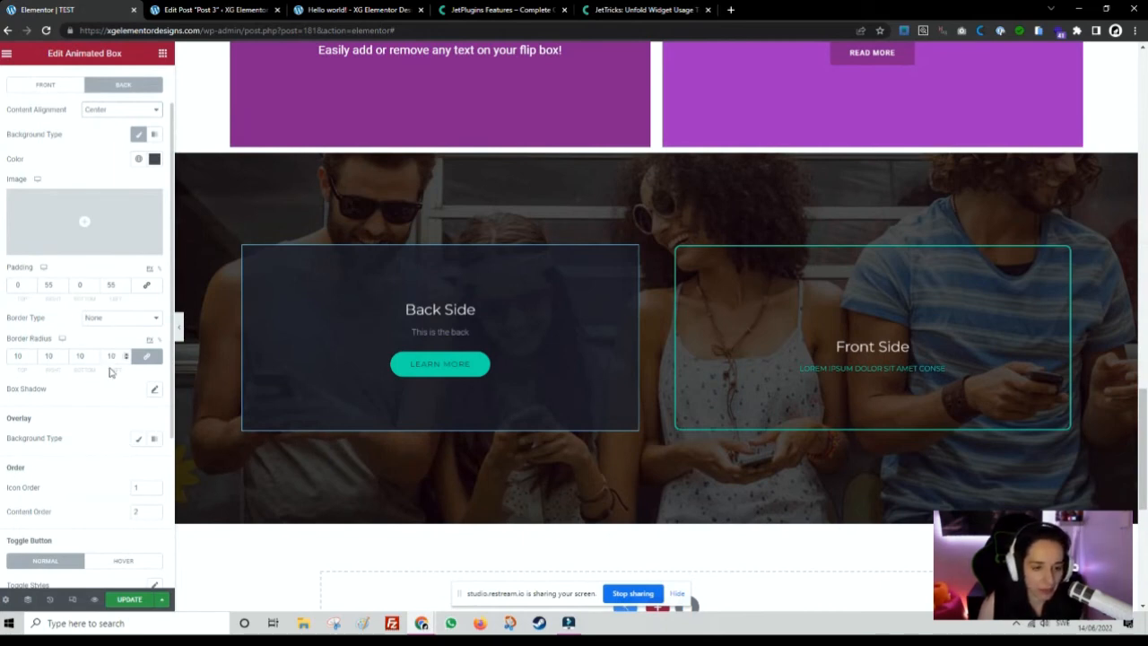
scroll(82, 457, down, 2)
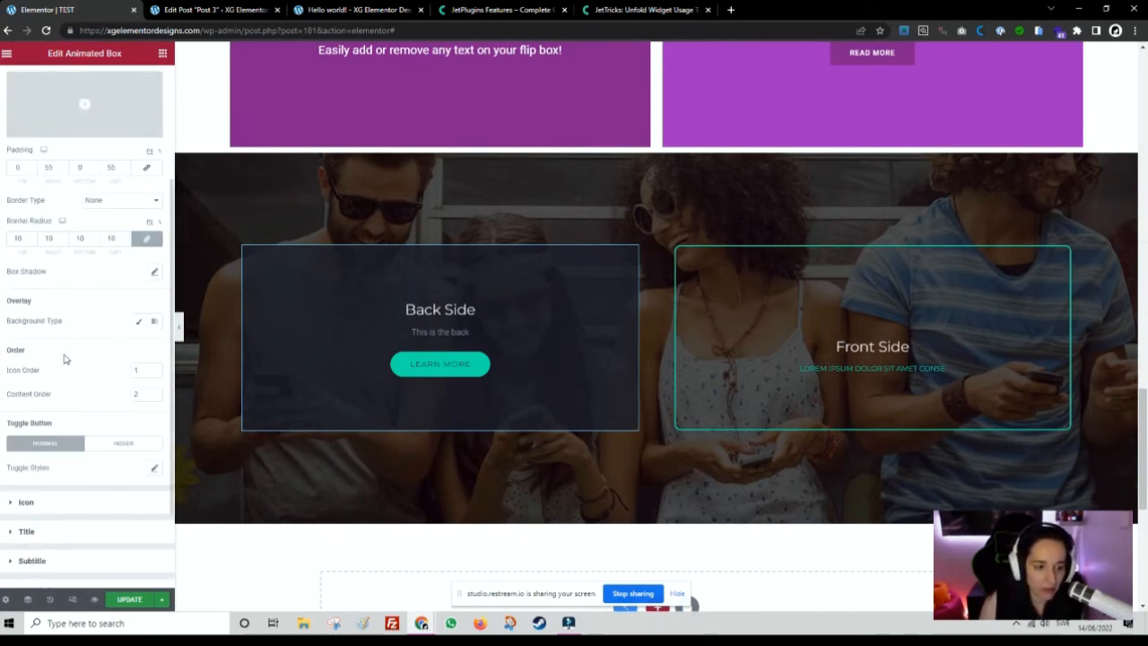
scroll(71, 367, down, 2)
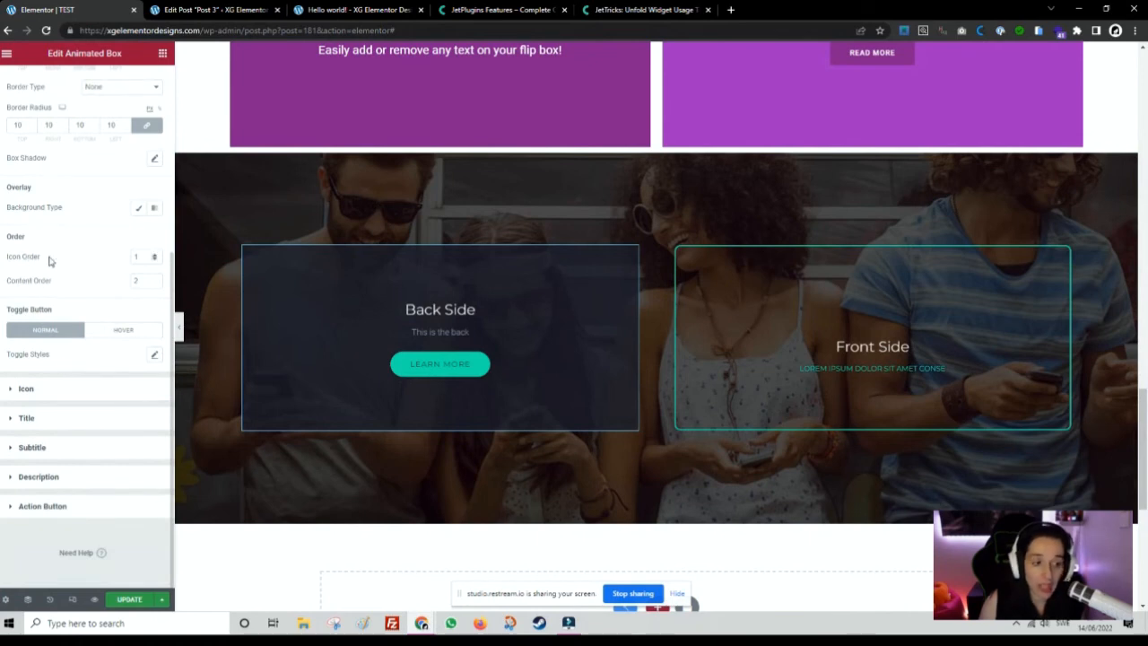
double_click(146, 257)
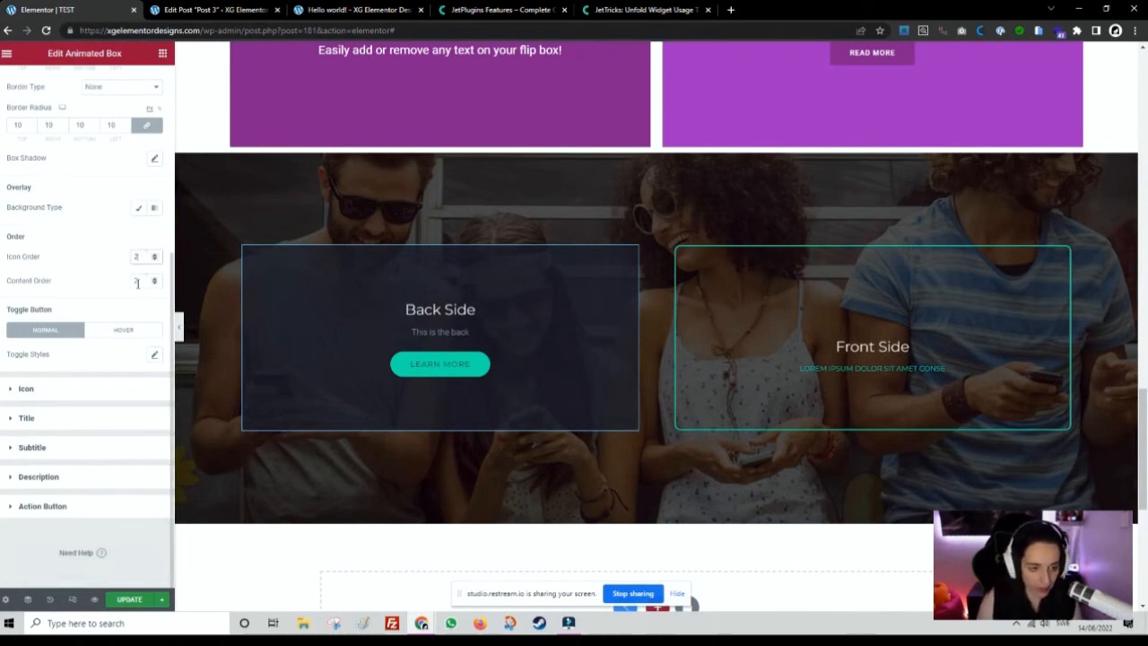
drag(138, 283, 105, 270)
text(1)
click(342, 344)
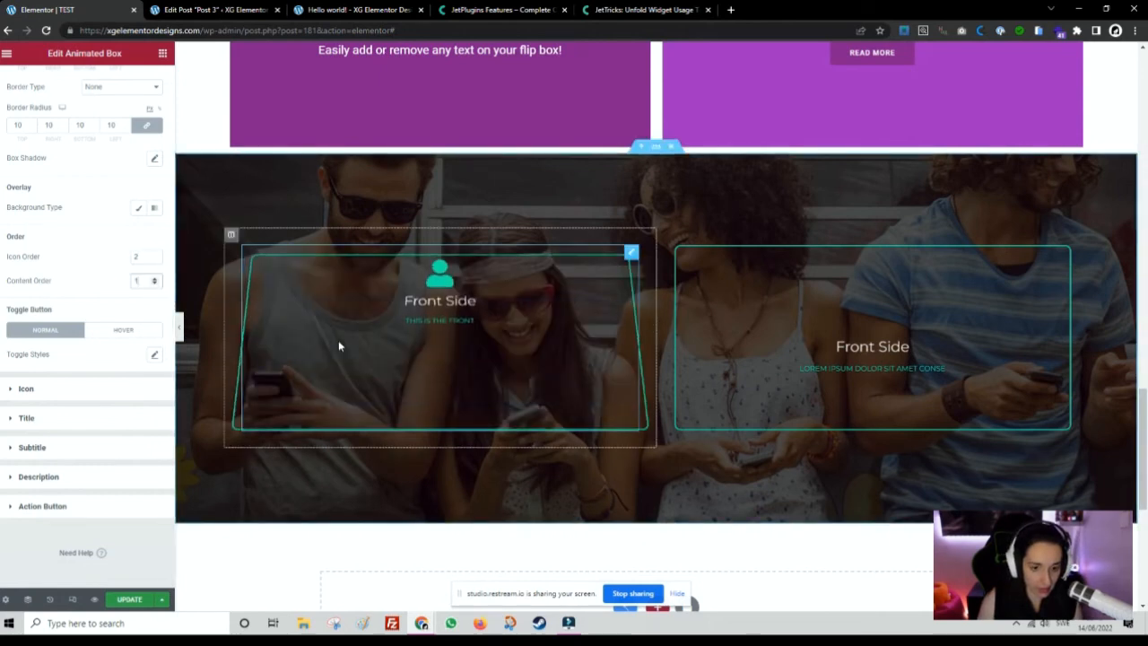
scroll(111, 268, up, 2)
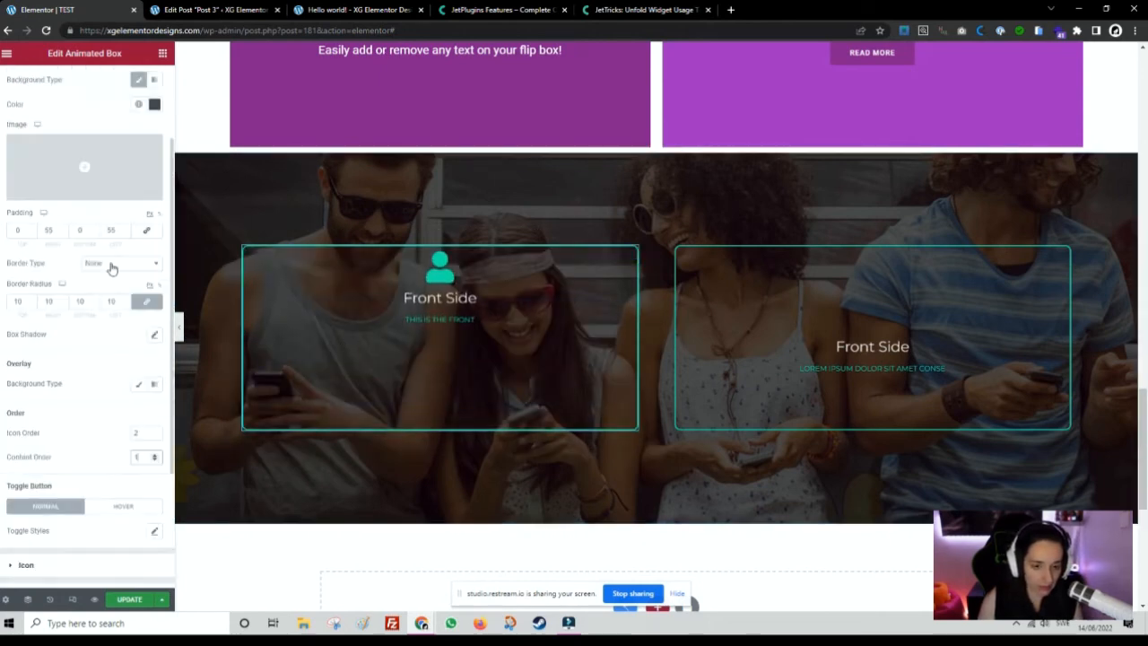
scroll(538, 332, down, 1)
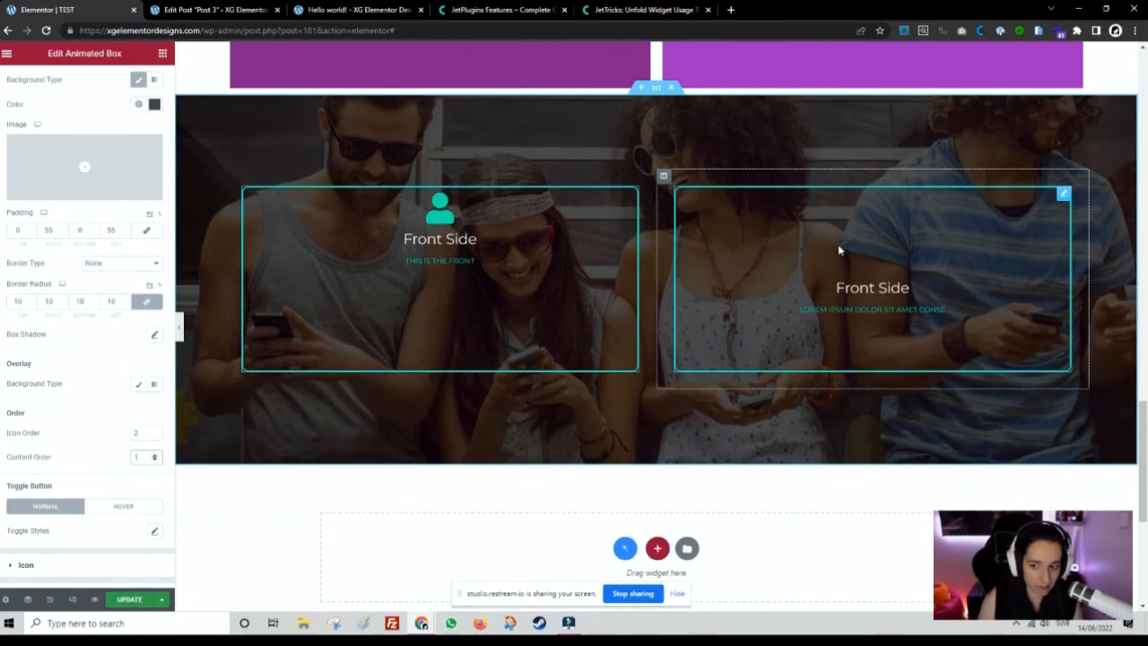
Set the content alignment of the left animated box's front side to Center.
click(839, 251)
scroll(449, 286, down, 1)
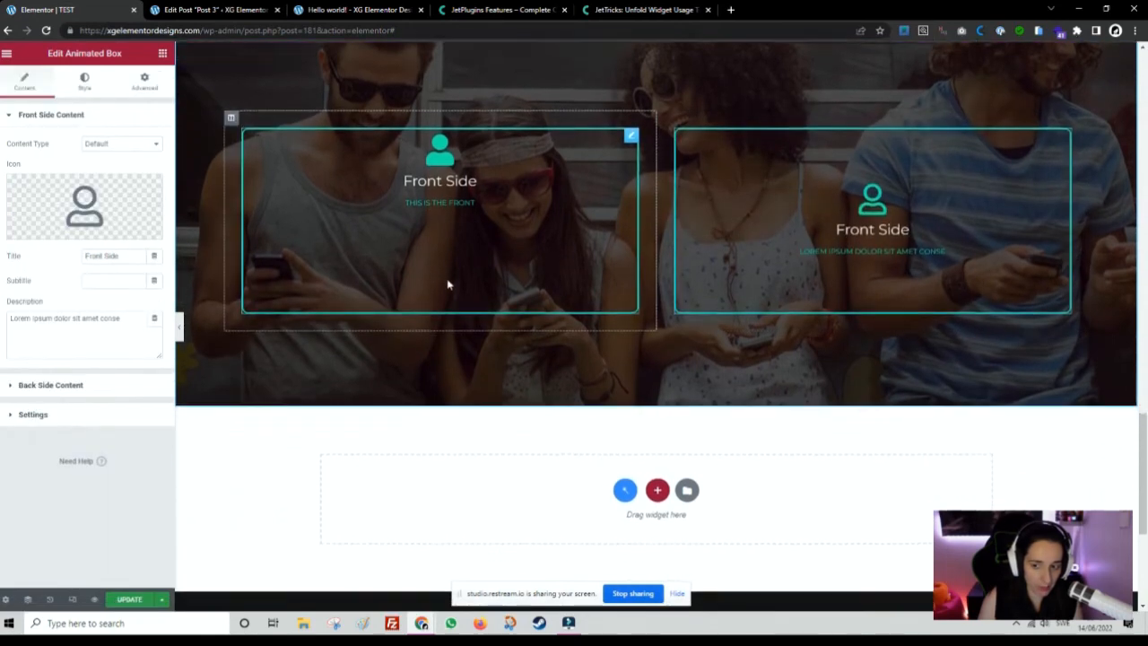
scroll(448, 285, up, 2)
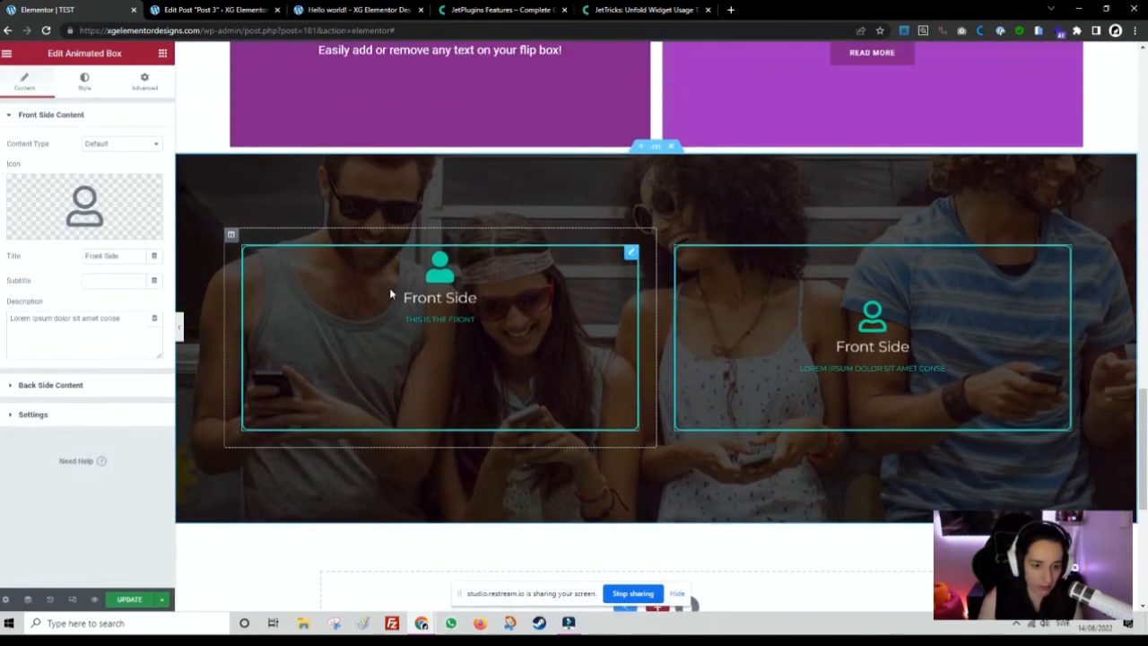
click(84, 80)
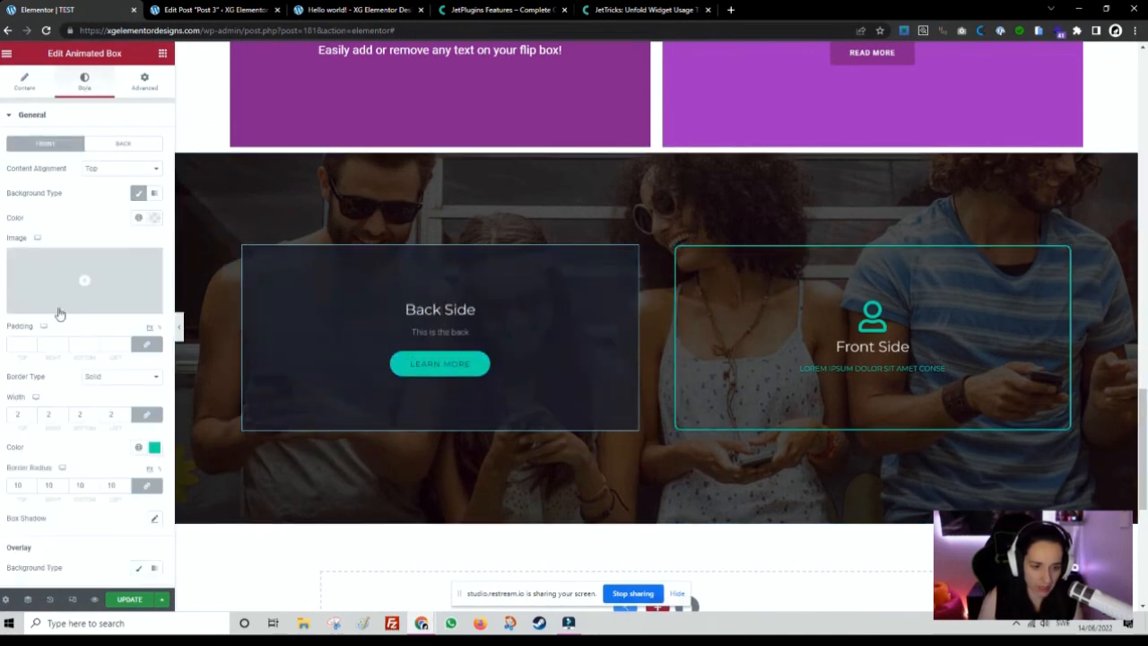
scroll(135, 287, down, 2)
scroll(154, 314, down, 3)
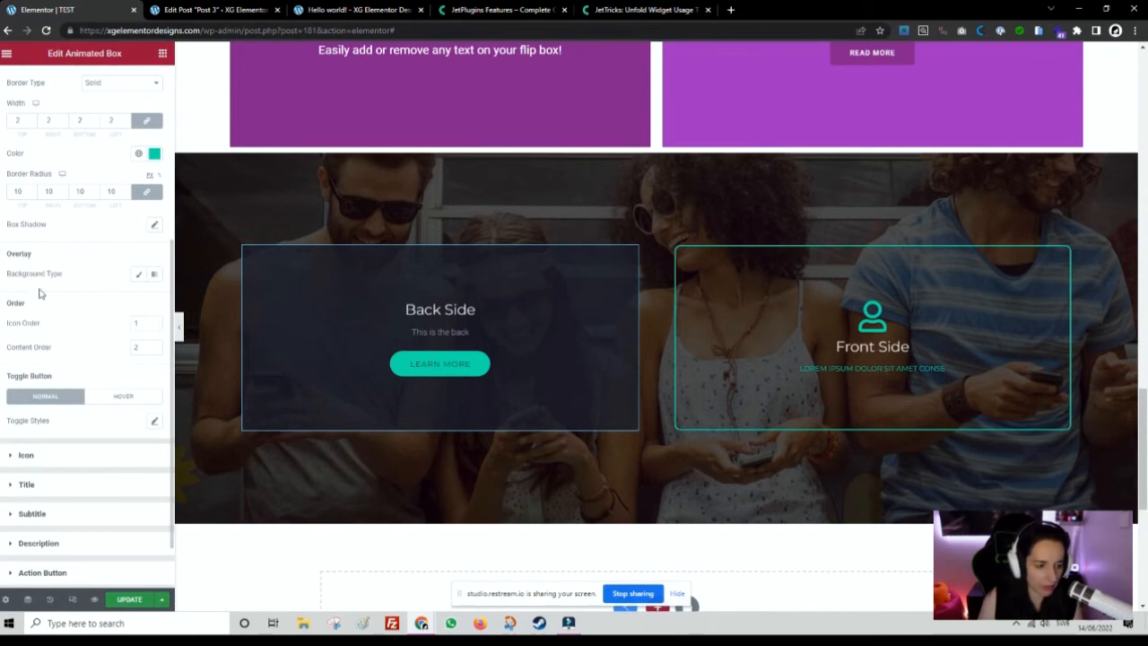
scroll(140, 318, up, 1)
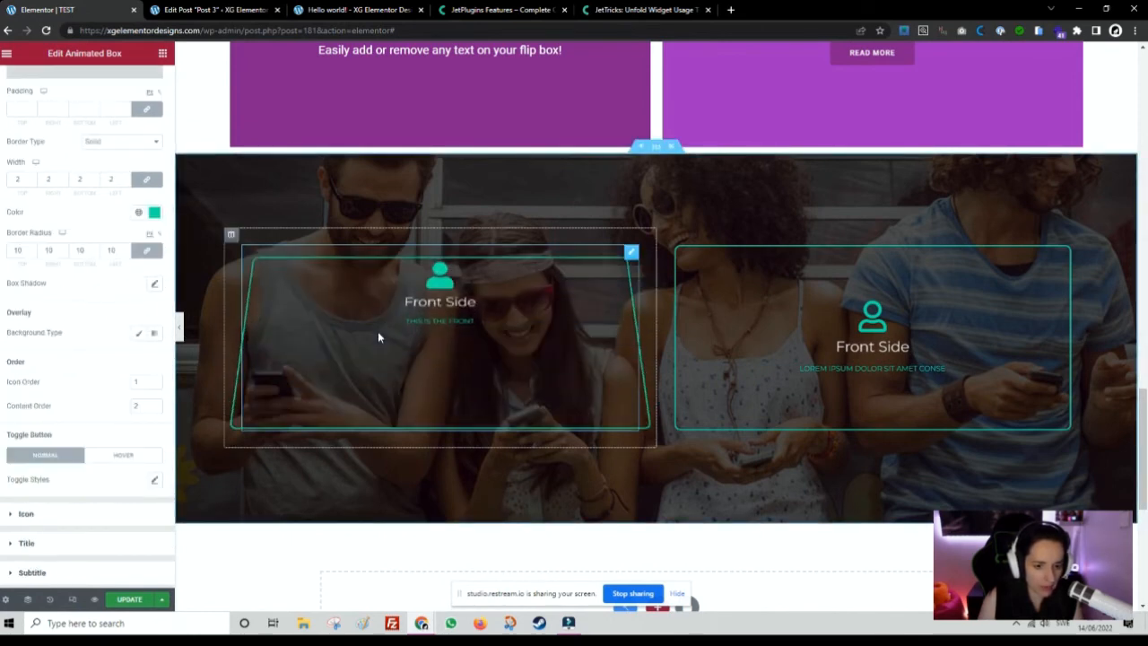
scroll(90, 170, up, 3)
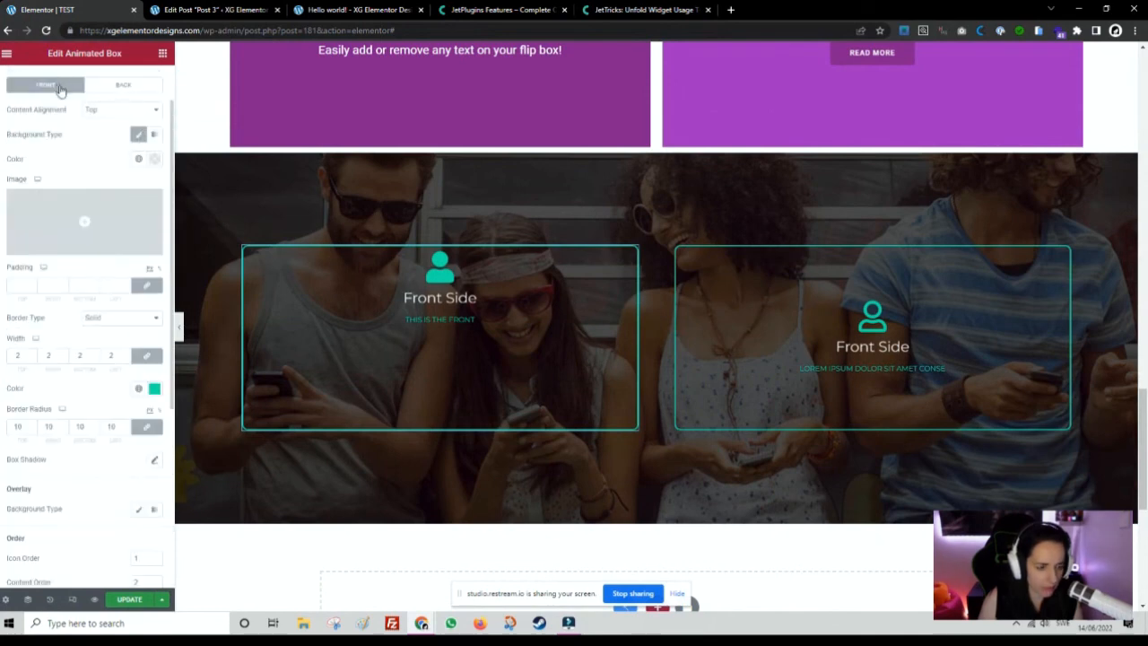
click(103, 114)
click(106, 127)
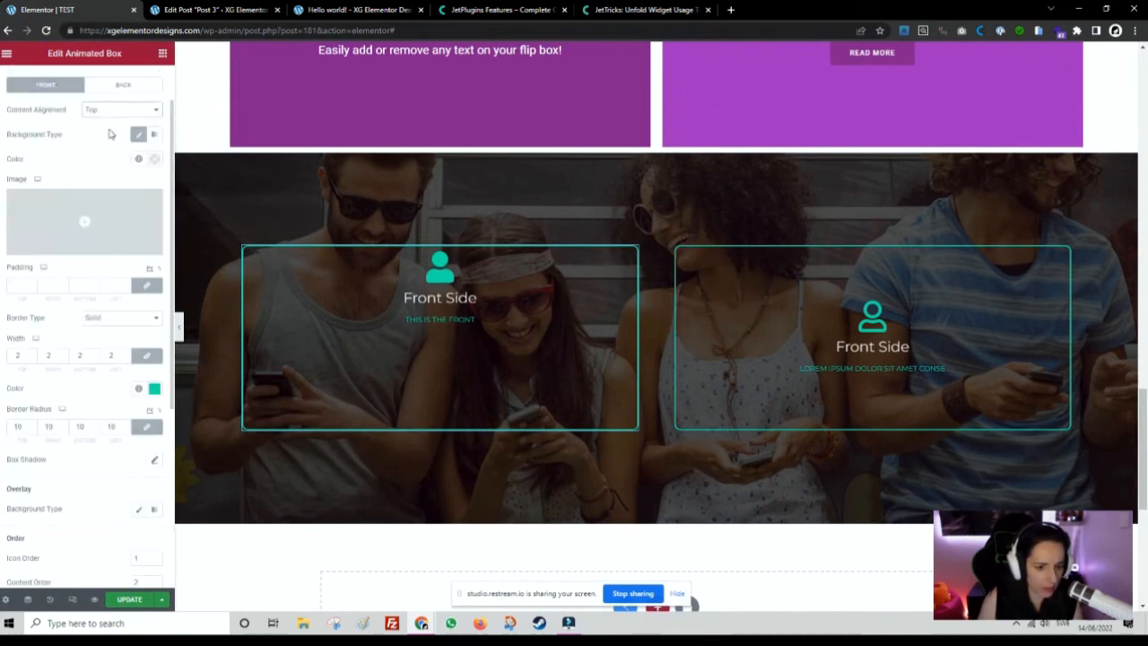
Set the left box's front side icon order to 2 and content order to 1.
scroll(71, 421, down, 2)
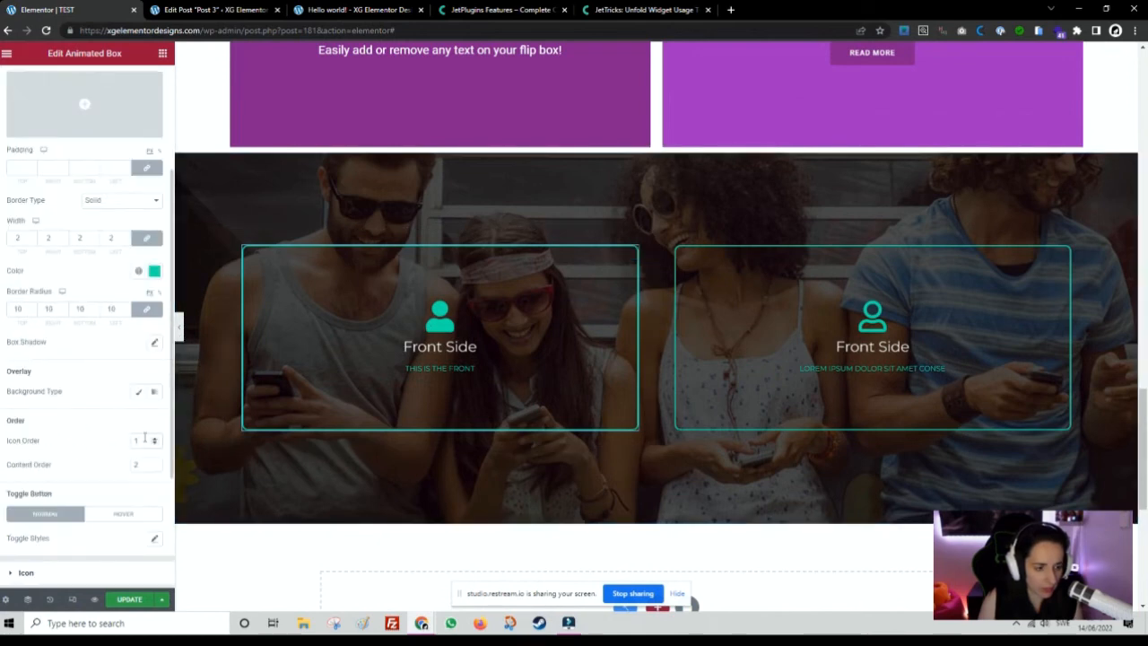
drag(145, 439, 114, 437)
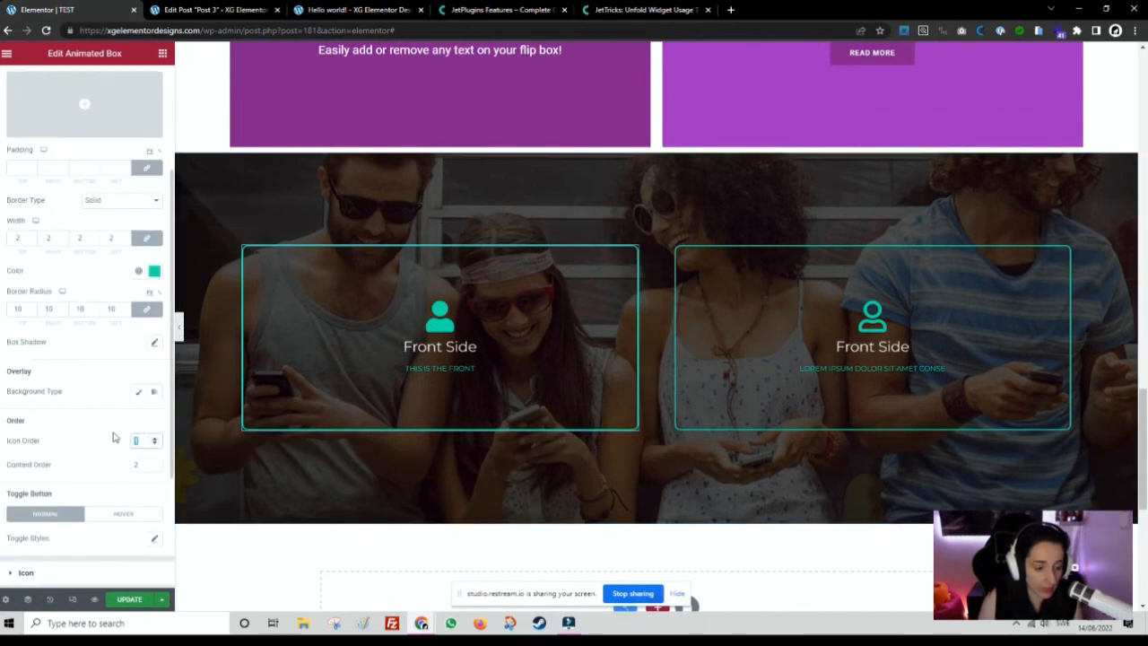
click(154, 467)
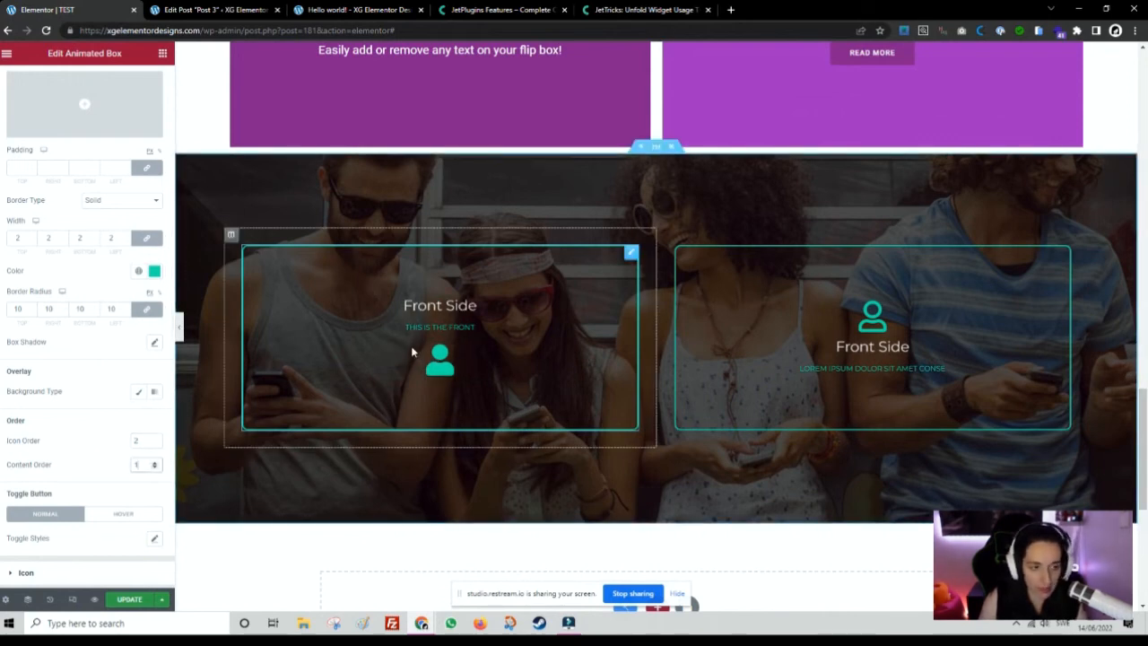
Review the left box's back side general styling and open the title style settings.
scroll(103, 224, up, 3)
click(112, 149)
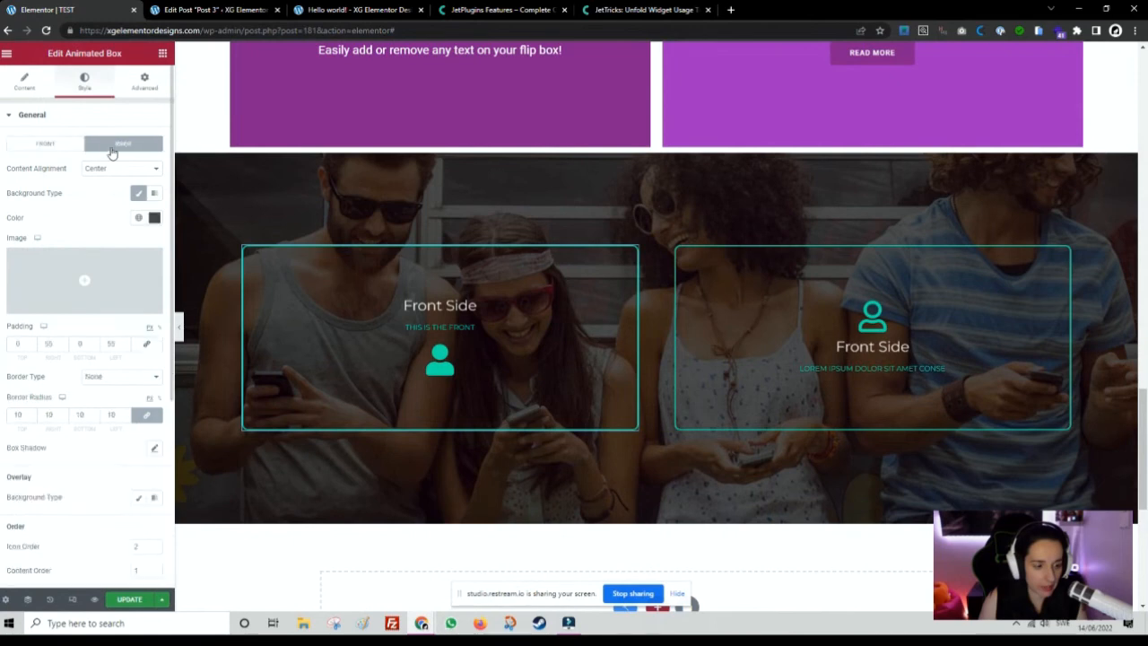
scroll(112, 152, down, 2)
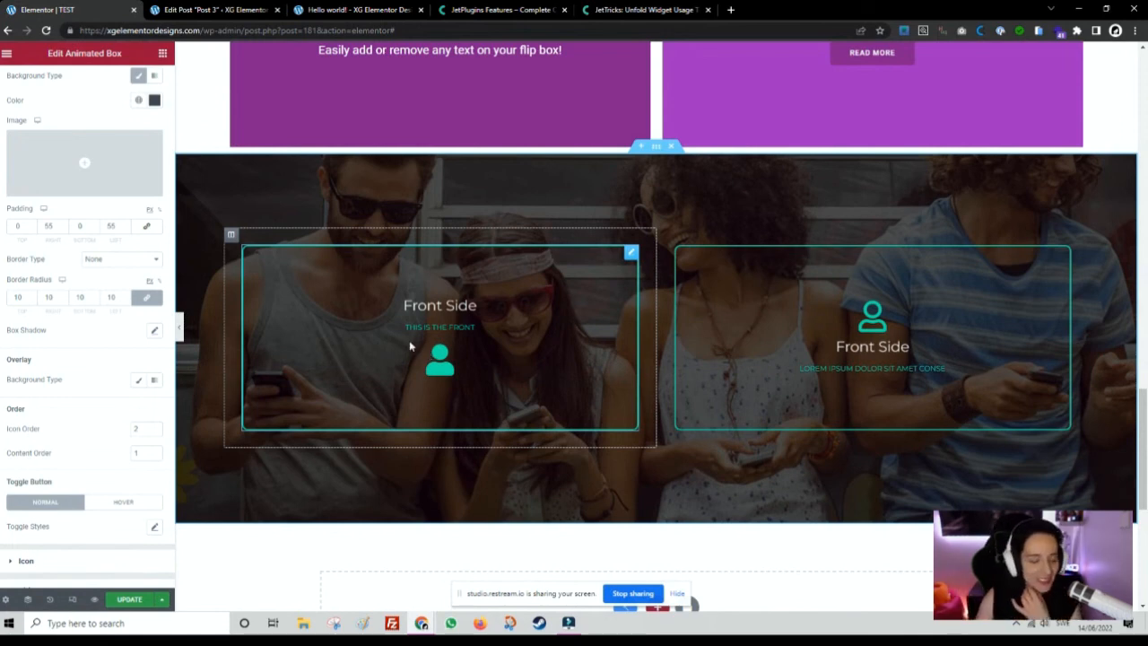
scroll(116, 428, down, 3)
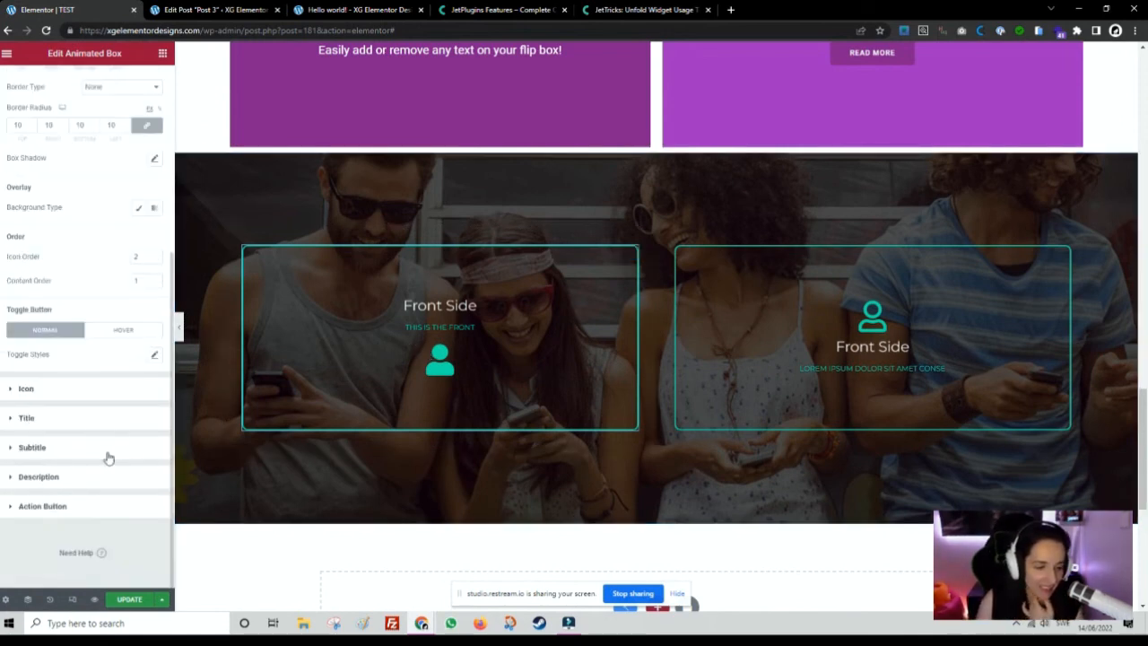
click(35, 417)
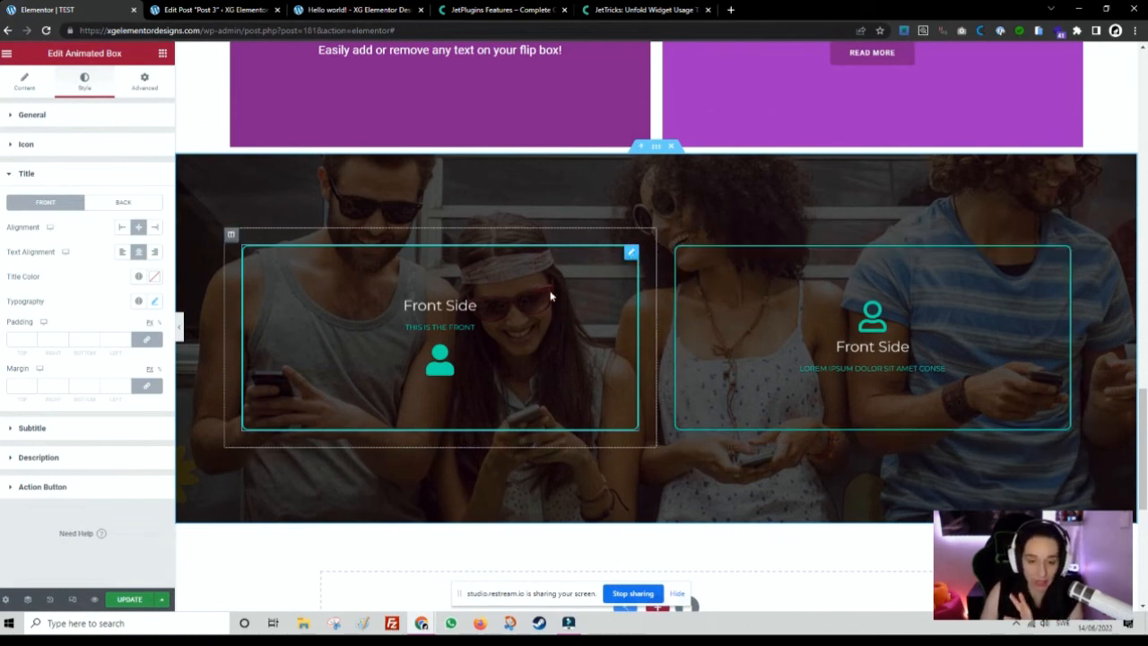
Copy the left animated box and paste its style onto the right animated box.
right_click(630, 261)
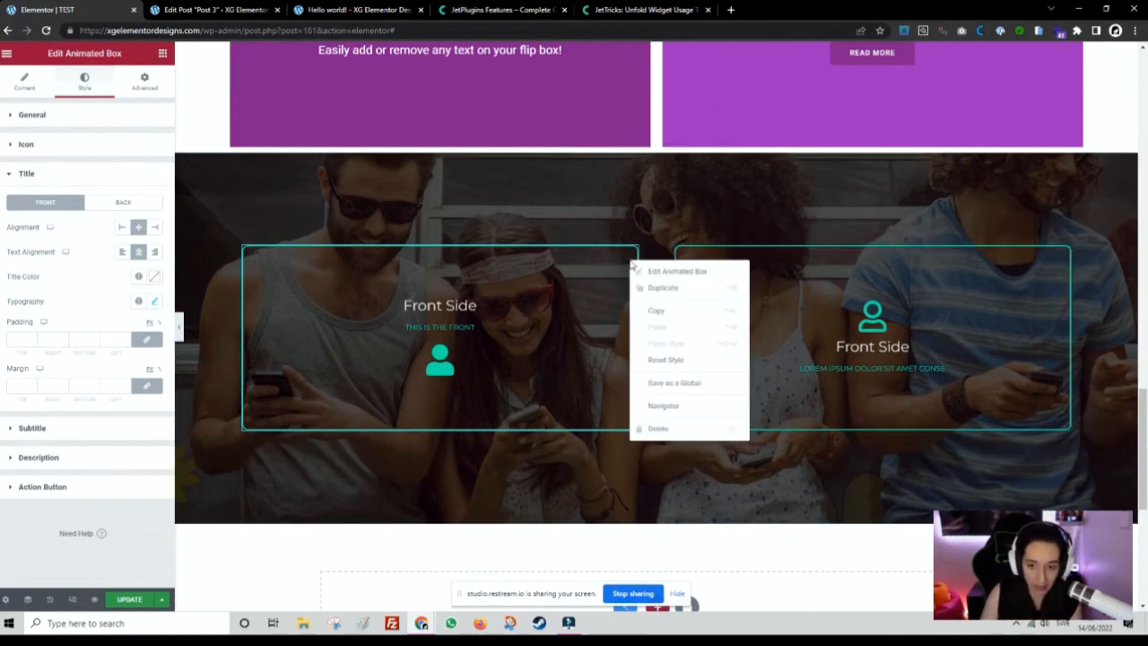
click(654, 307)
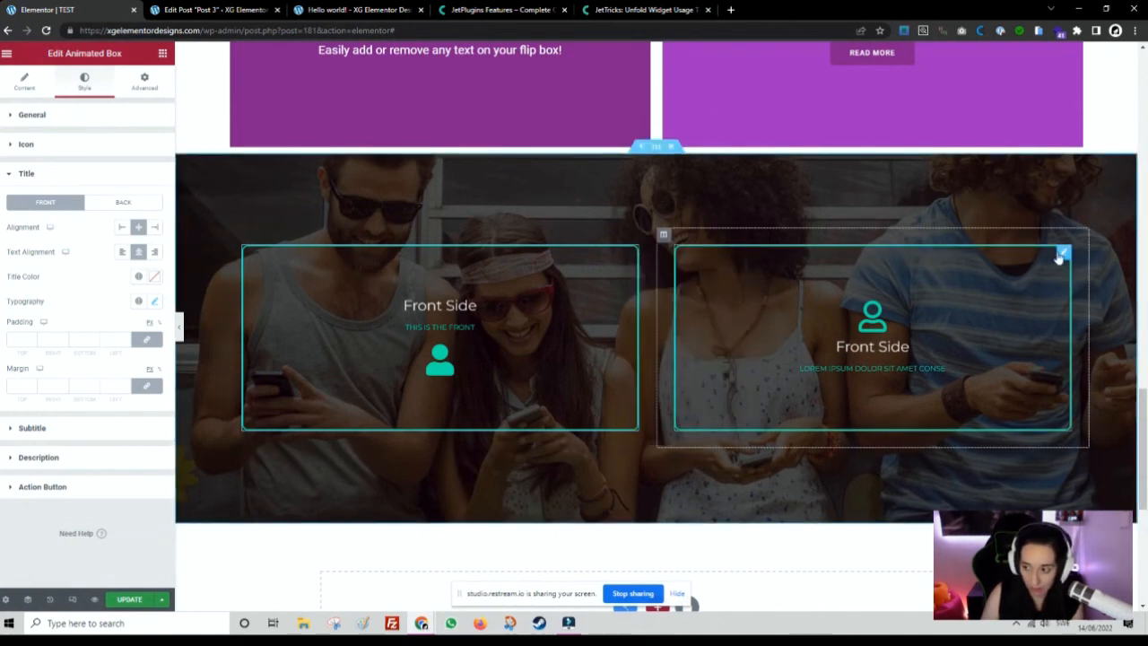
right_click(1064, 256)
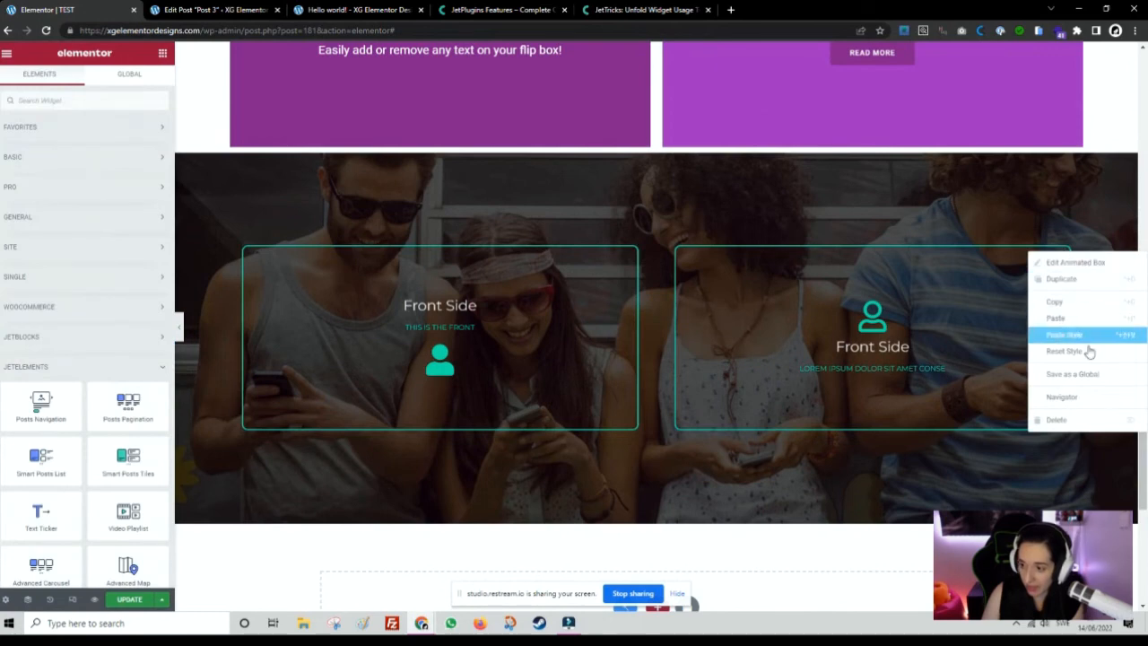
click(1074, 337)
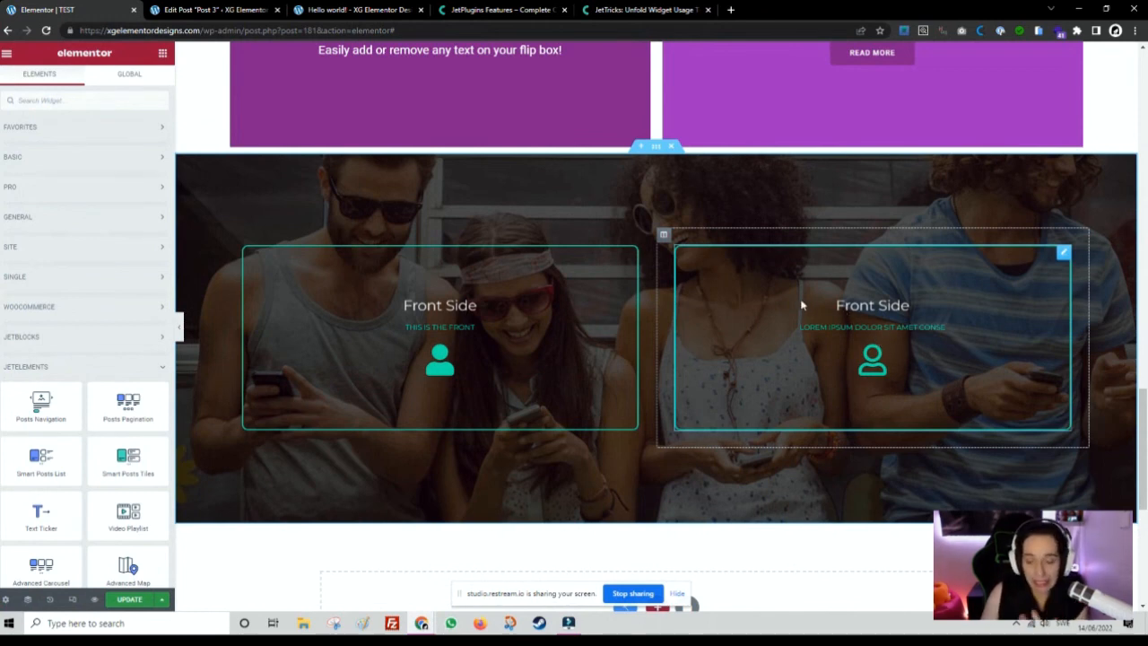
Browse the available JetElements widgets and collapse the widget category below WordPress.
scroll(801, 305, down, 2)
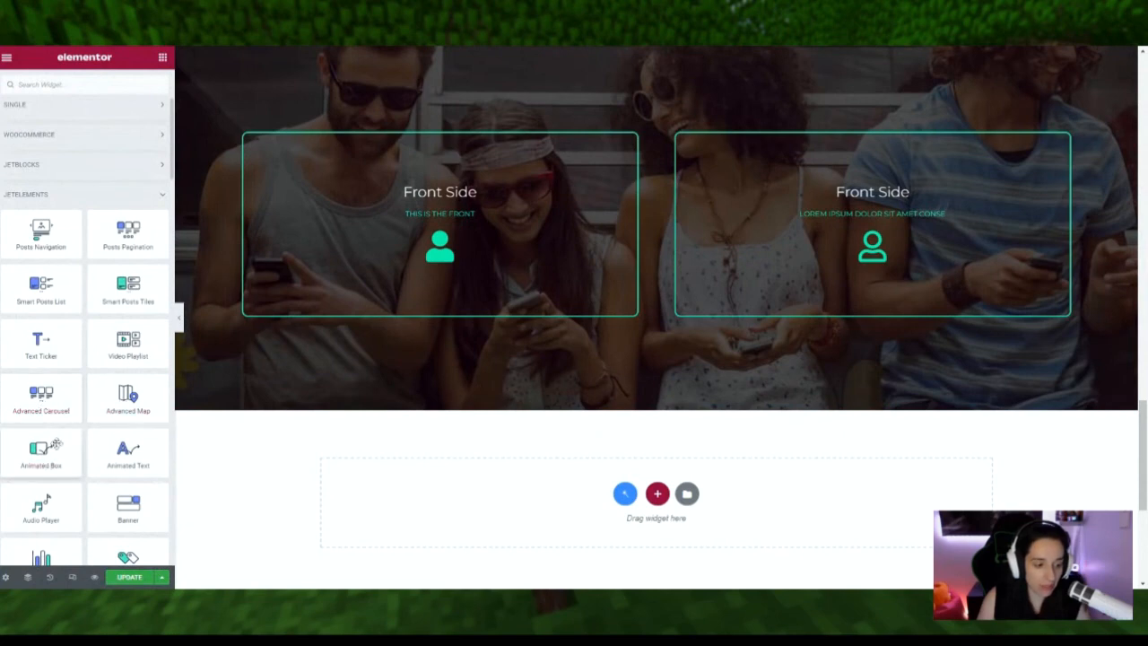
scroll(34, 459, down, 10)
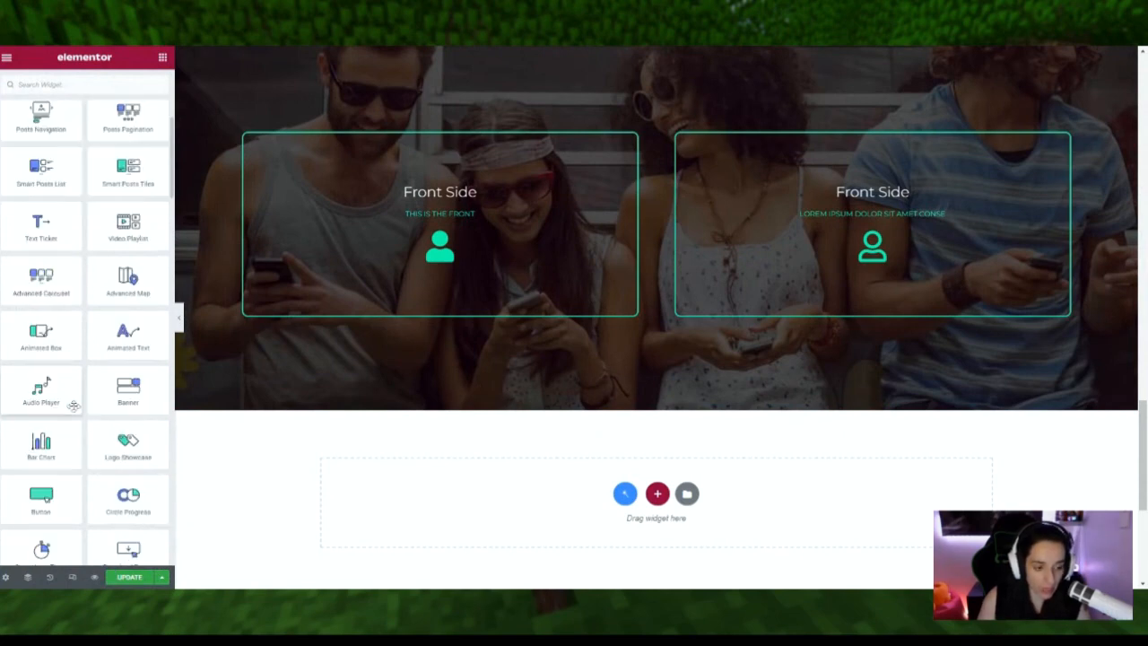
scroll(73, 279, down, 10)
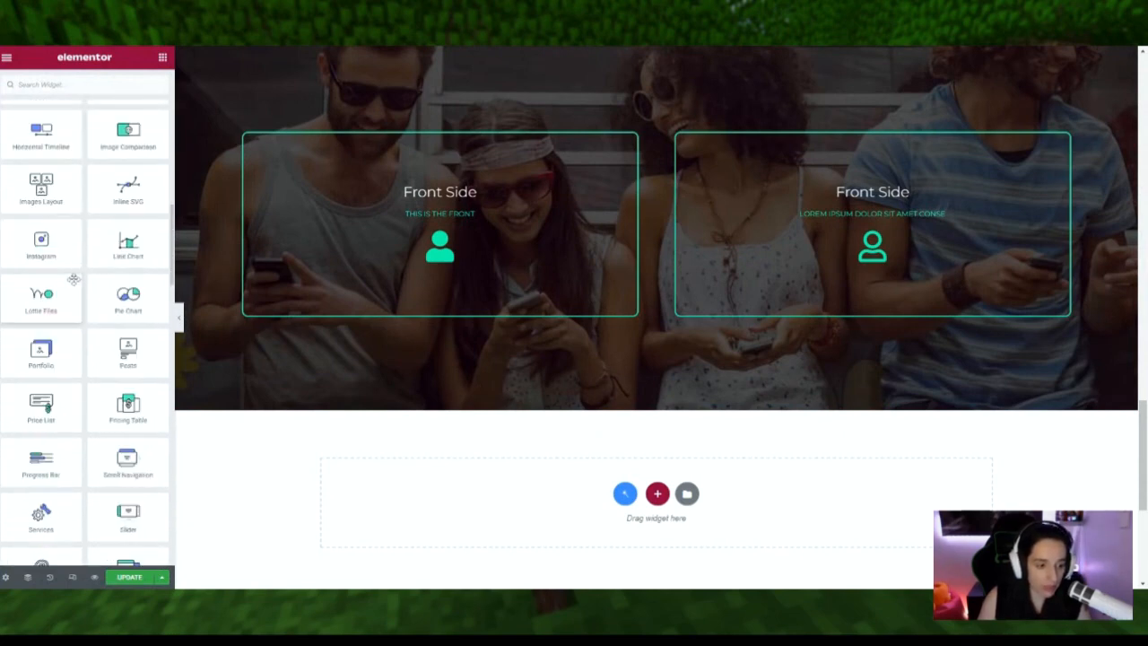
scroll(71, 251, down, 10)
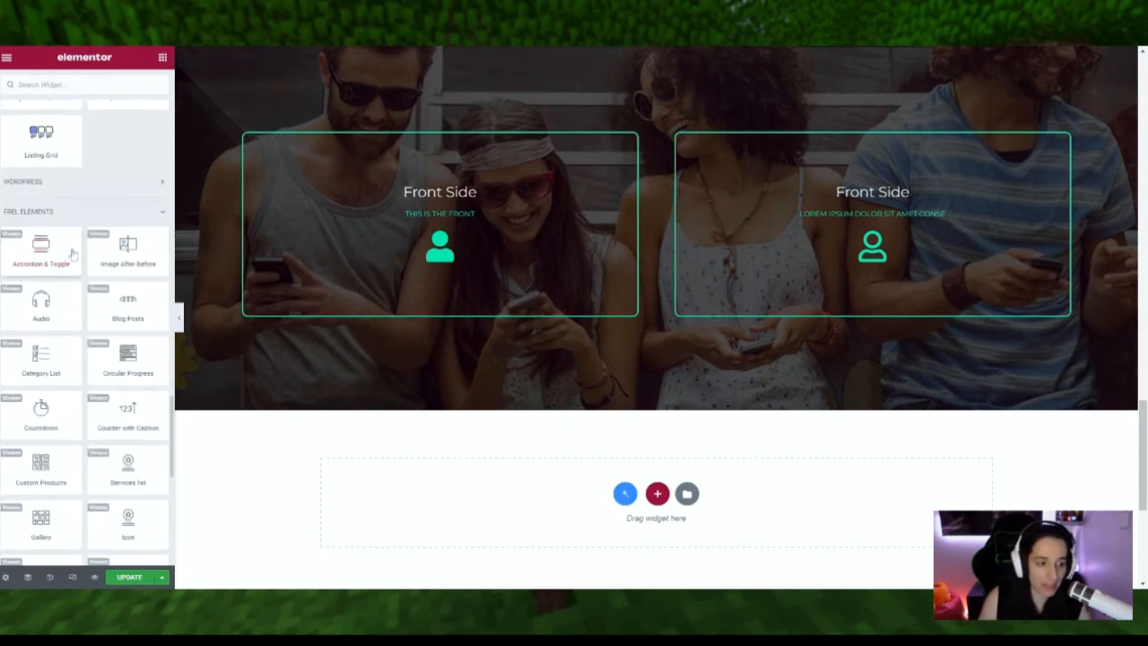
click(164, 212)
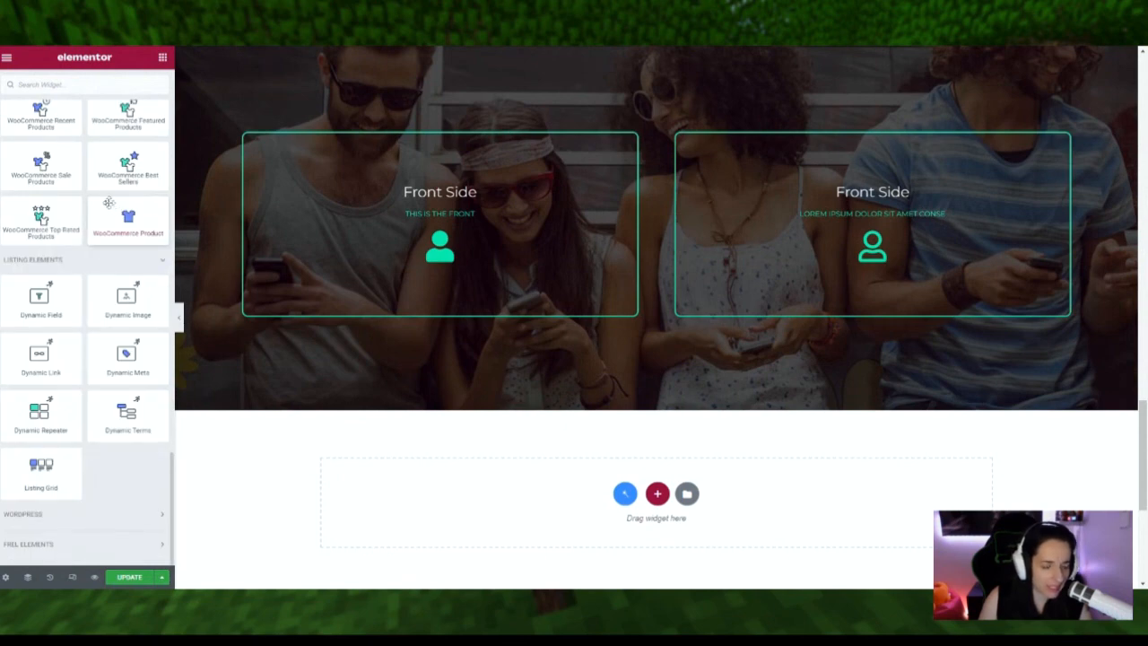
scroll(109, 203, up, 3)
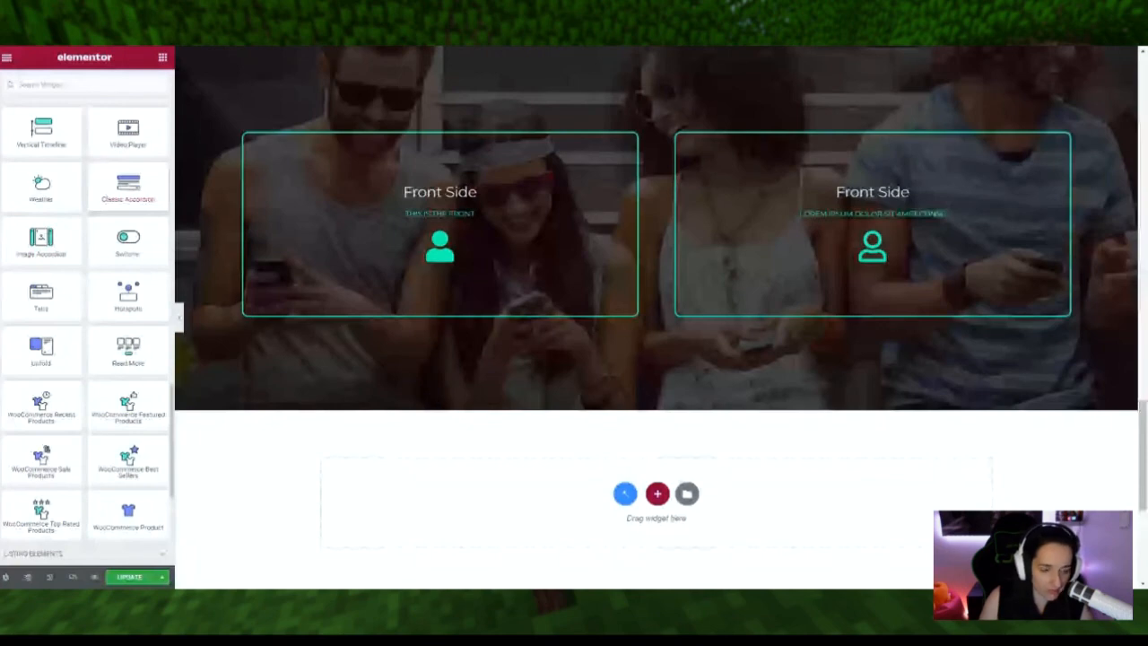
scroll(108, 207, up, 5)
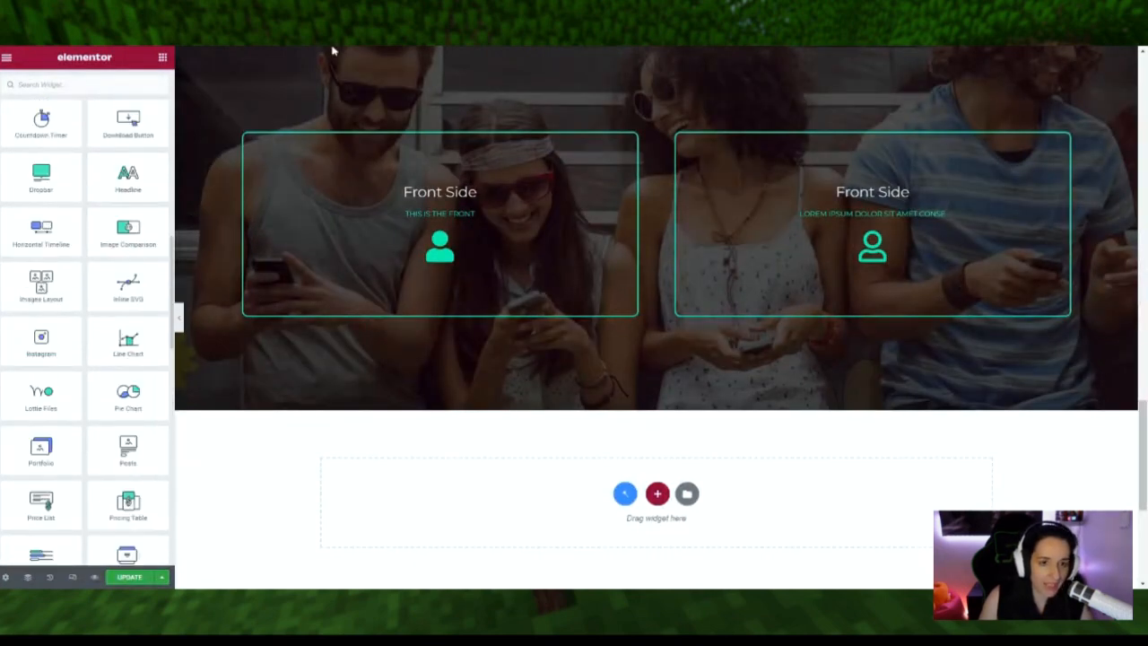